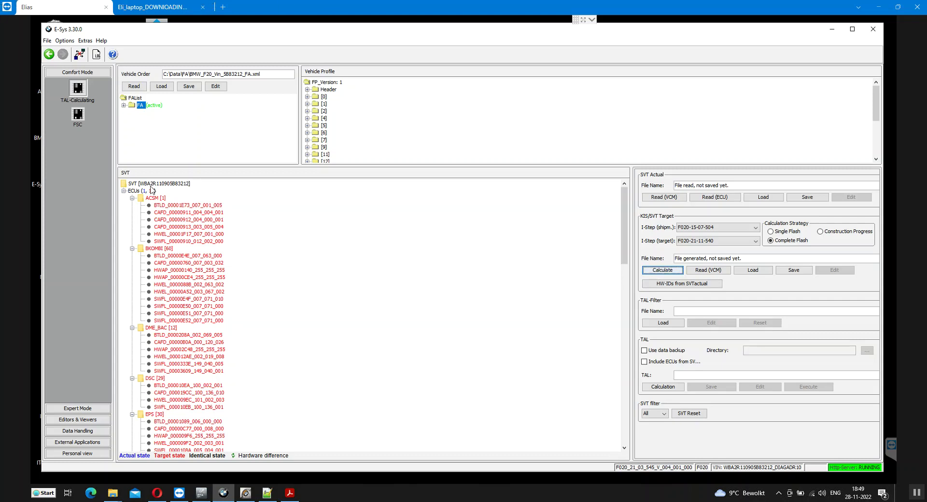
# Select FEM_GW, build the target SVT from its actual HW-IDs, and begin saving the actual SVT
pyautogui.scroll(-15, 237, 269)
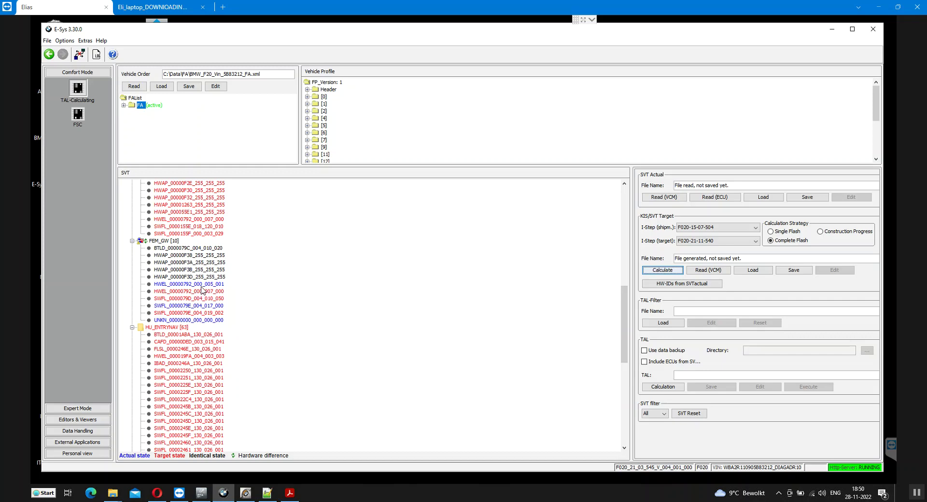
pyautogui.click(202, 287)
pyautogui.click(201, 292)
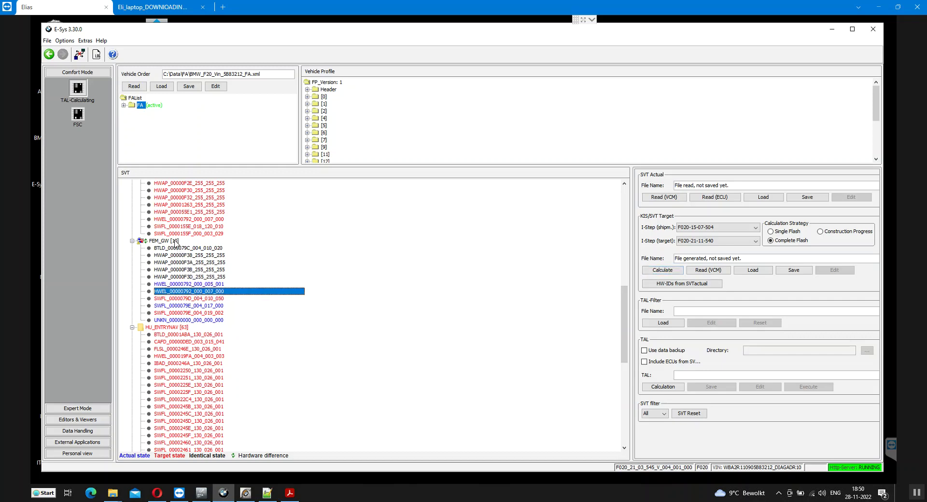
pyautogui.click(176, 243)
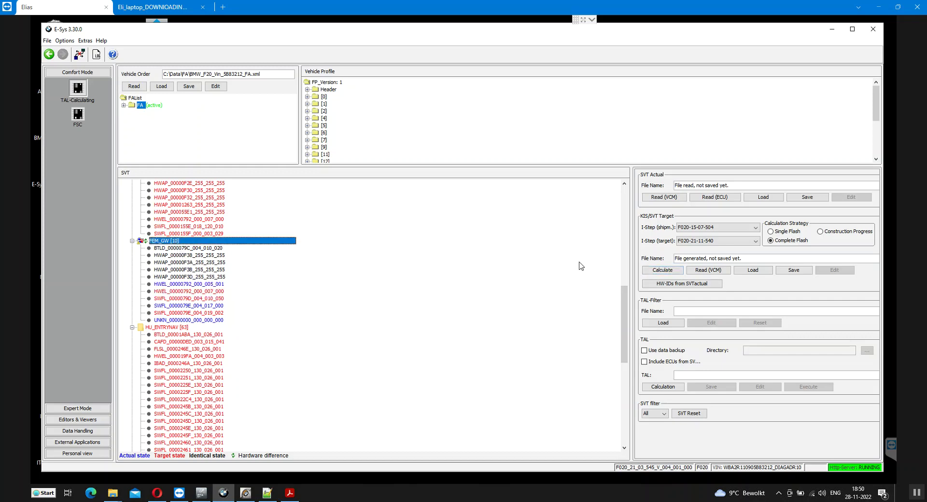
pyautogui.click(671, 285)
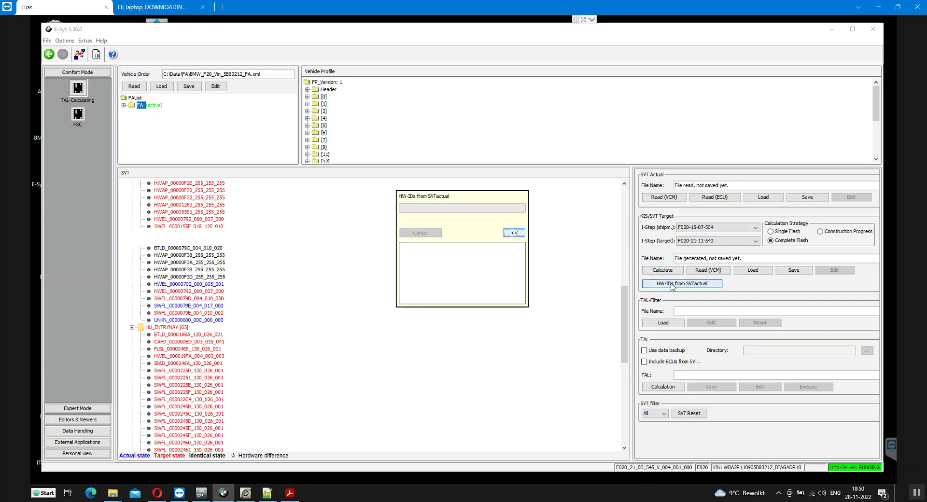
pyautogui.click(798, 198)
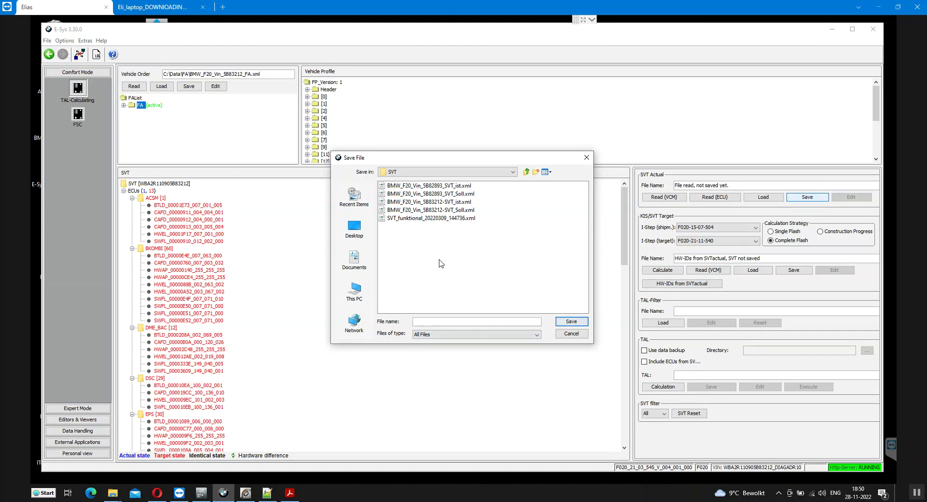
pyautogui.click(443, 186)
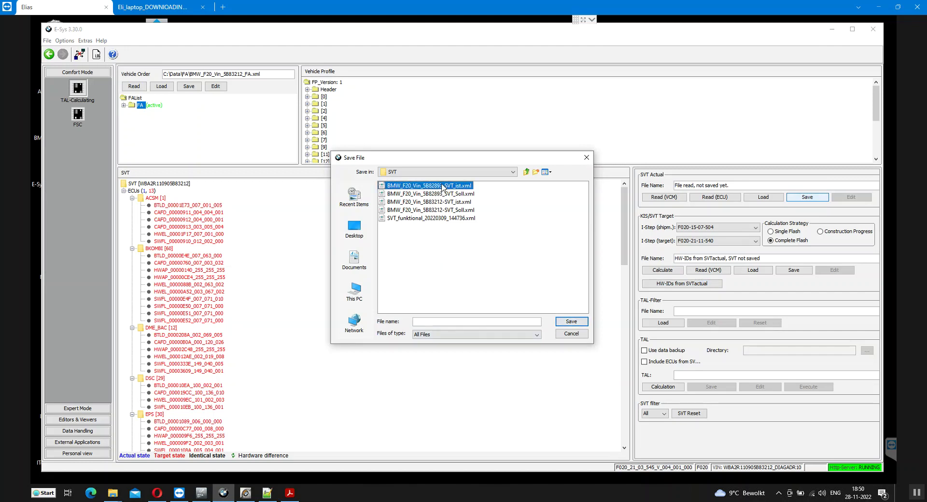
pyautogui.click(467, 322)
pyautogui.write('_ZGW')
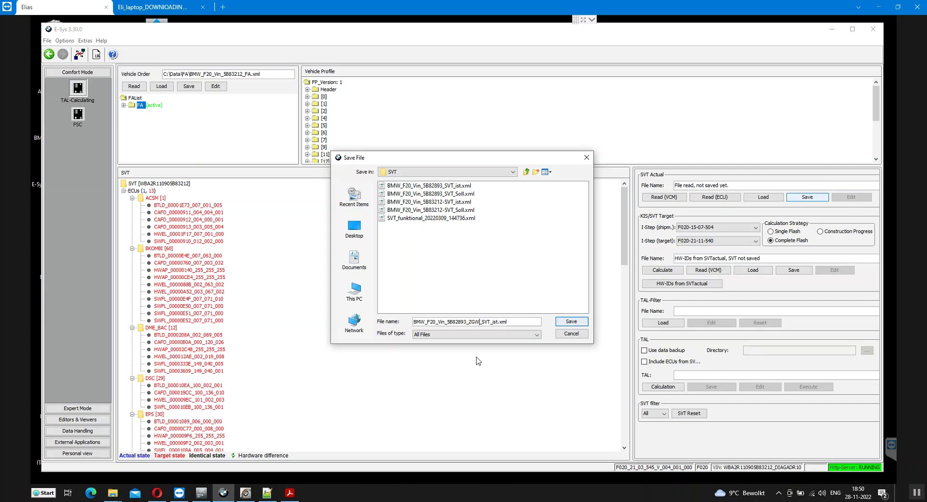
pyautogui.write('HWIDs')
pyautogui.click(572, 322)
pyautogui.click(792, 270)
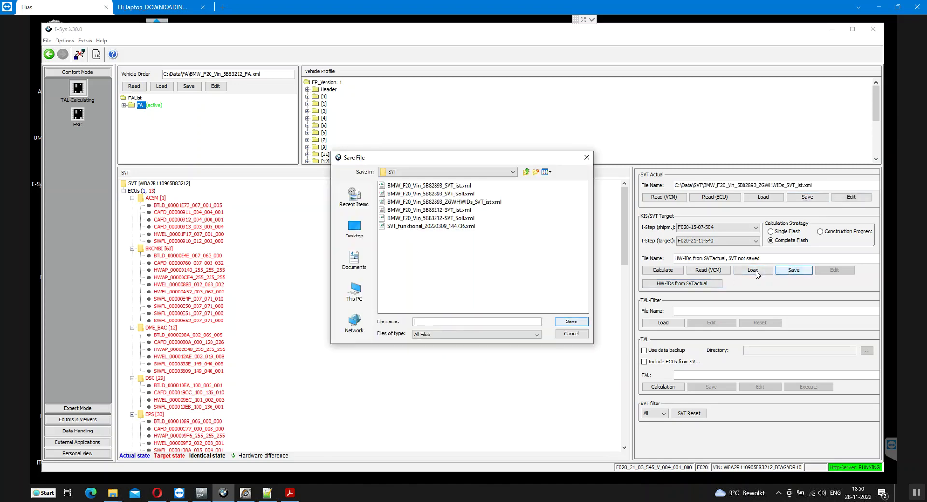
pyautogui.click(476, 203)
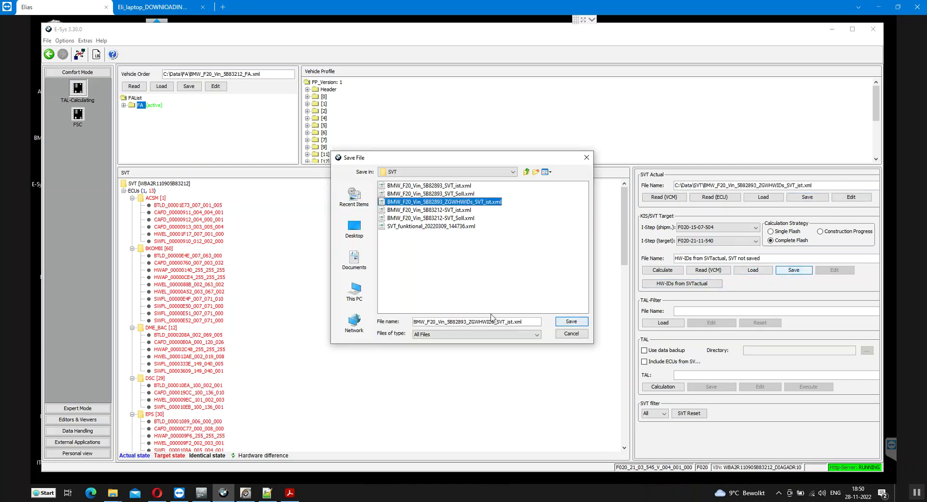
pyautogui.click(508, 322)
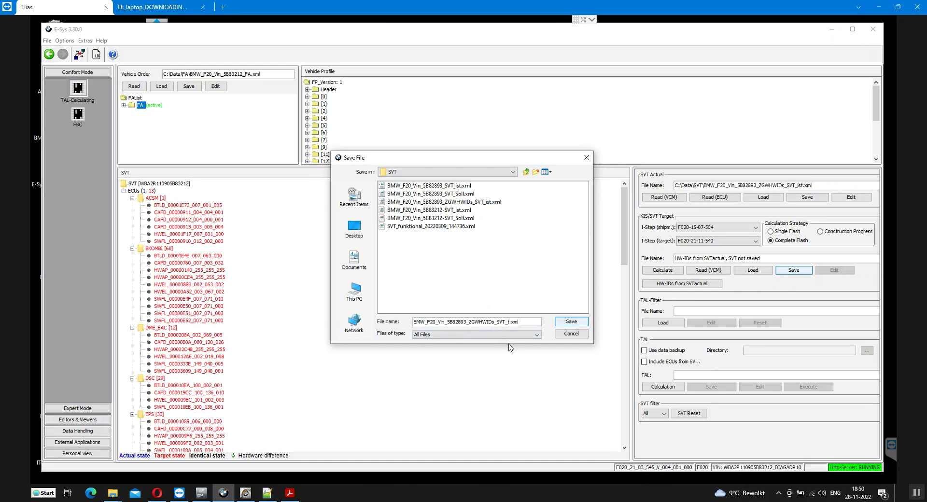
pyautogui.write('Soll')
pyautogui.press('Return')
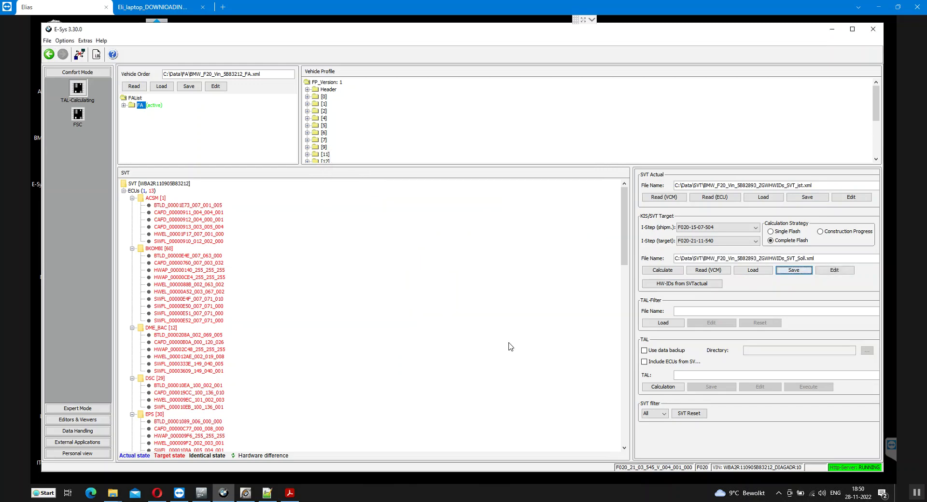
pyautogui.click(663, 391)
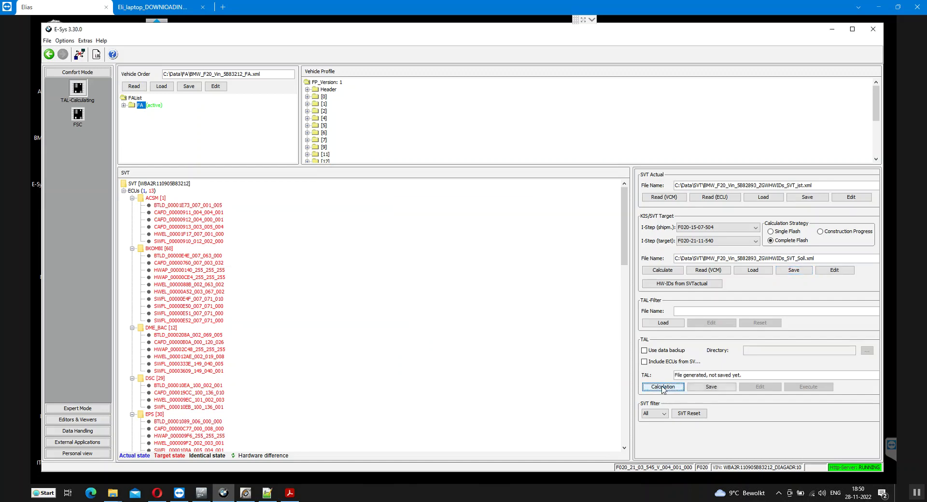
pyautogui.click(712, 387)
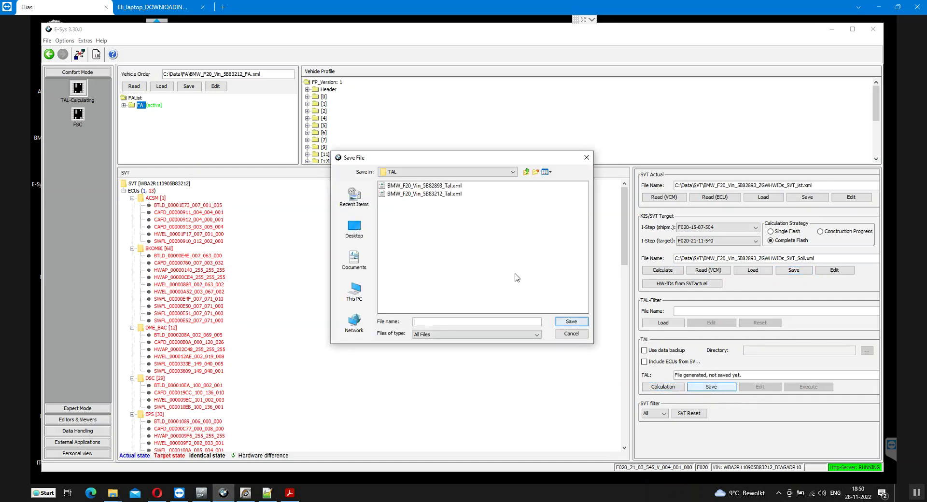
pyautogui.click(449, 194)
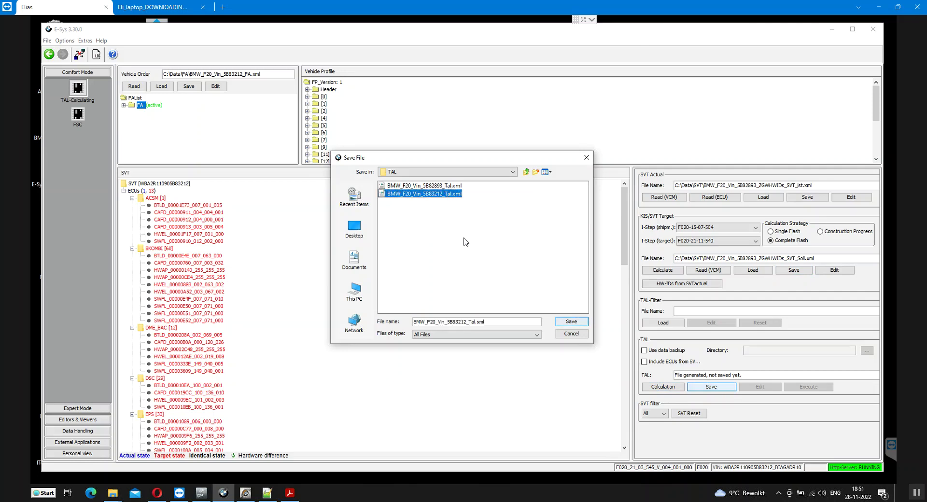
pyautogui.click(469, 322)
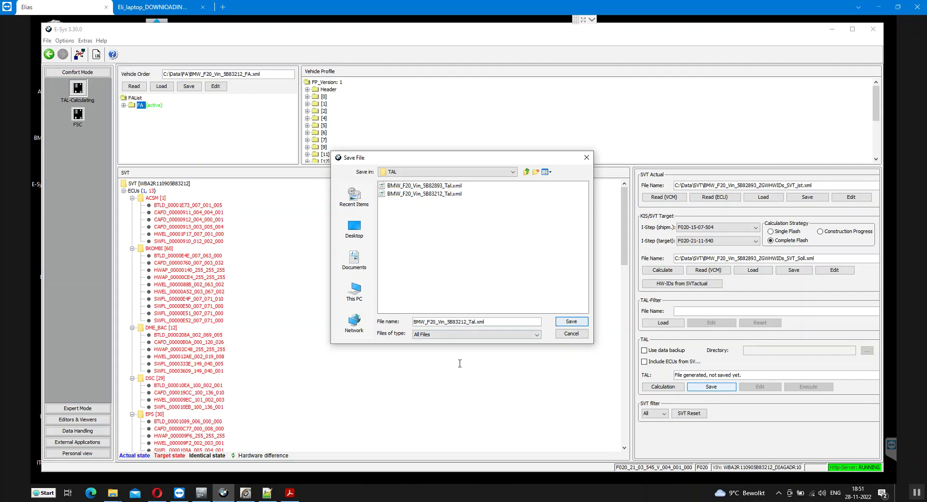
pyautogui.write('HWIDsf')
pyautogui.press('BackSpace')
pyautogui.write('_FromActual_')
pyautogui.click(569, 323)
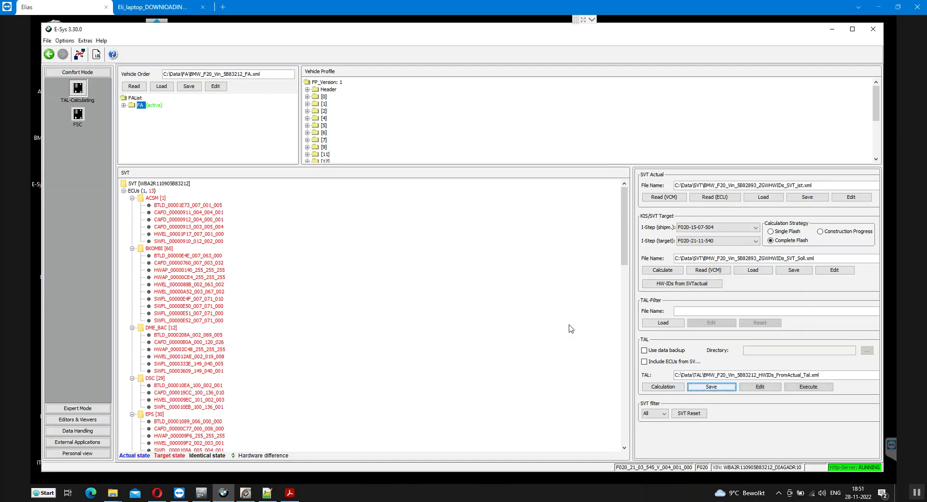
pyautogui.scroll(-11, 250, 305)
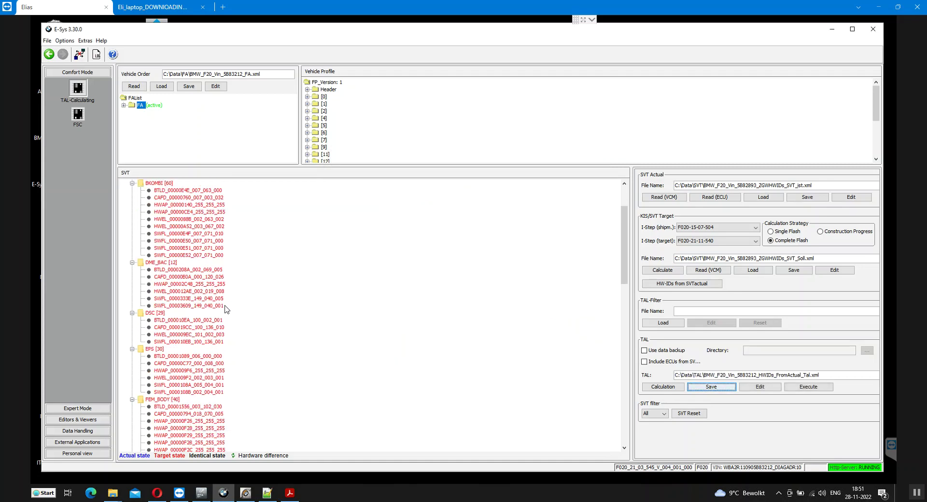
pyautogui.scroll(-3, 224, 313)
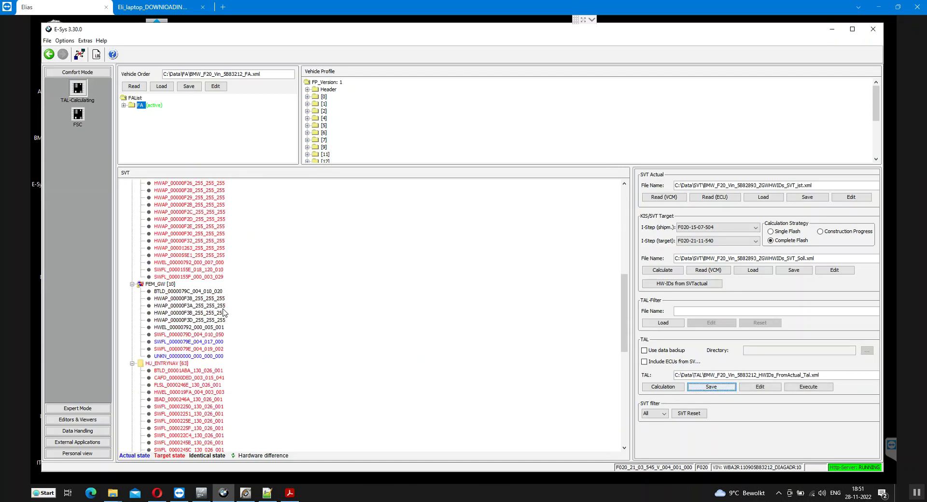
pyautogui.scroll(-2, 224, 313)
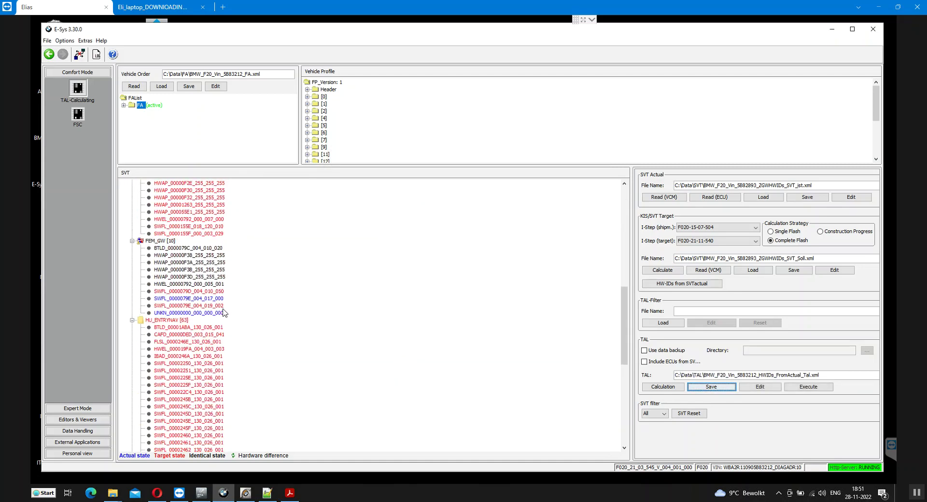
# Open Expert Mode TAL-Processing and dismiss the errors from reading the FA from the car
pyautogui.click(88, 408)
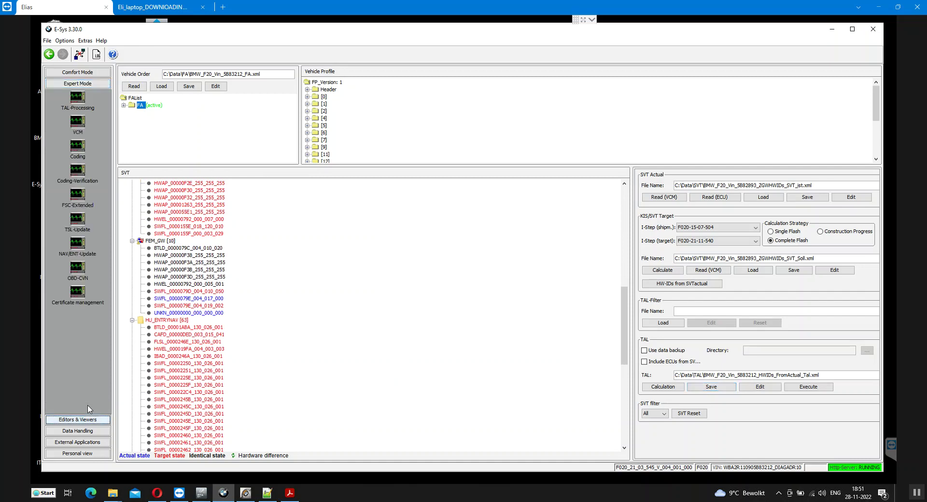
pyautogui.click(77, 99)
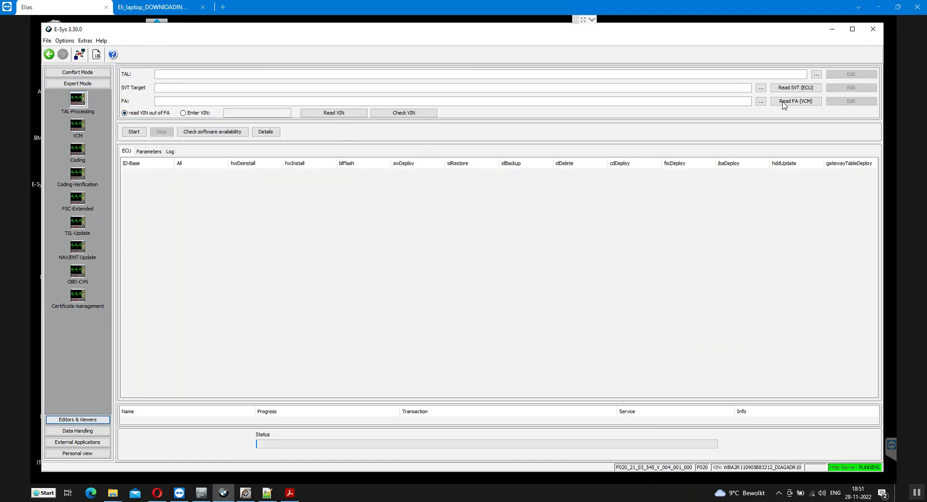
pyautogui.click(784, 103)
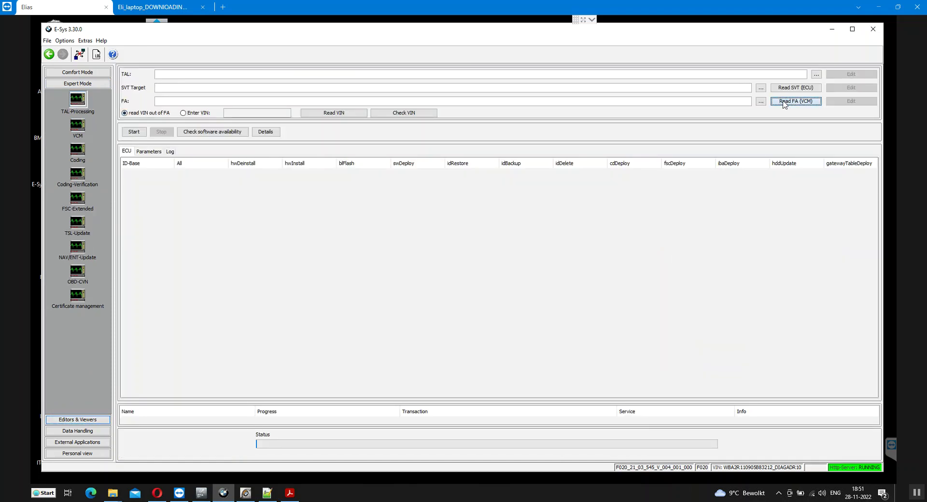
pyautogui.click(564, 257)
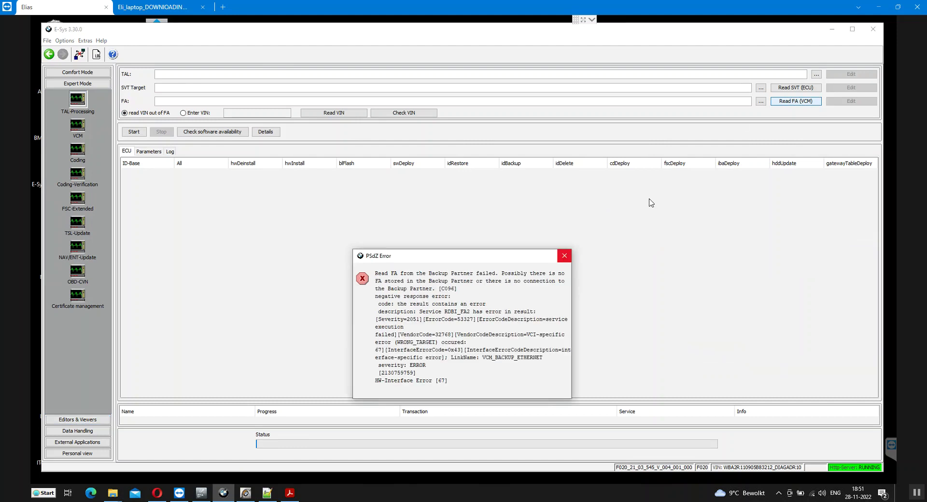
pyautogui.click(565, 256)
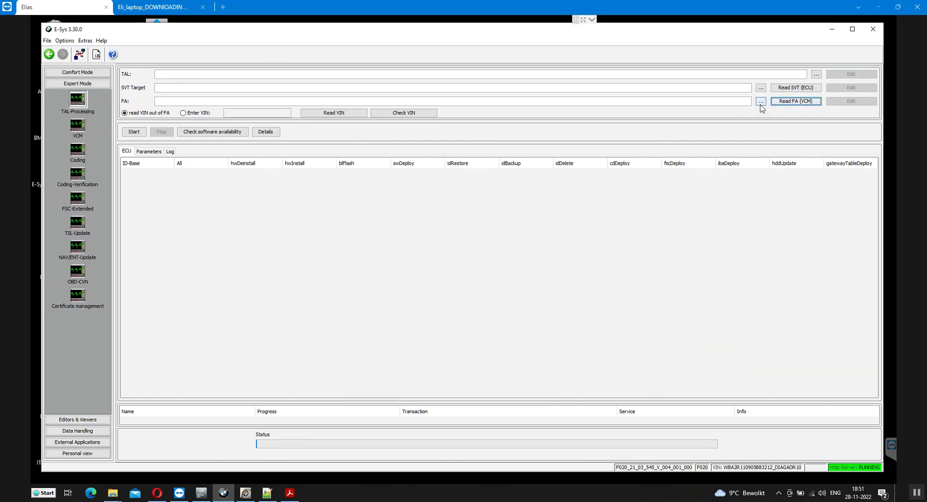
pyautogui.click(761, 103)
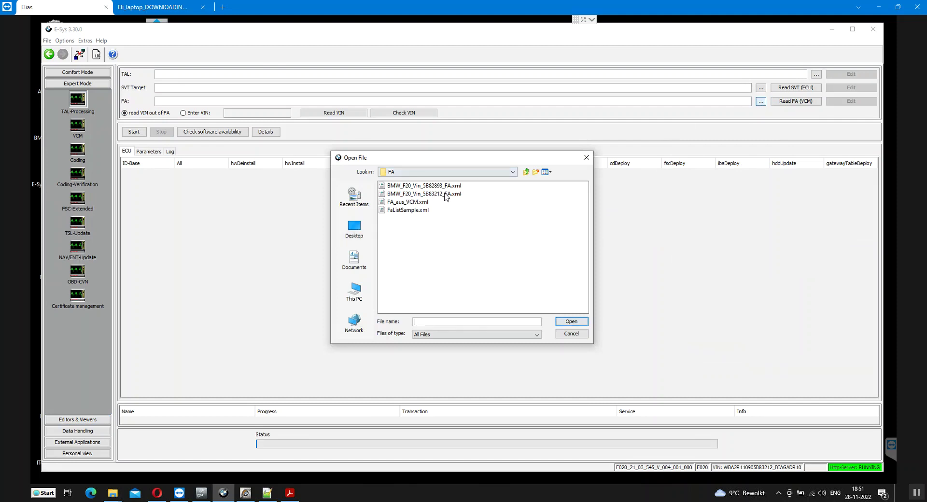
pyautogui.click(450, 194)
pyautogui.click(562, 321)
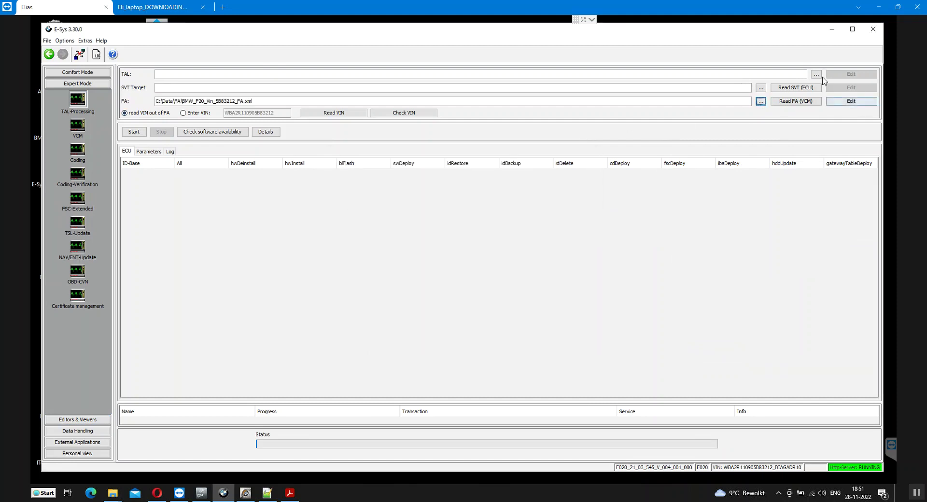
pyautogui.click(817, 75)
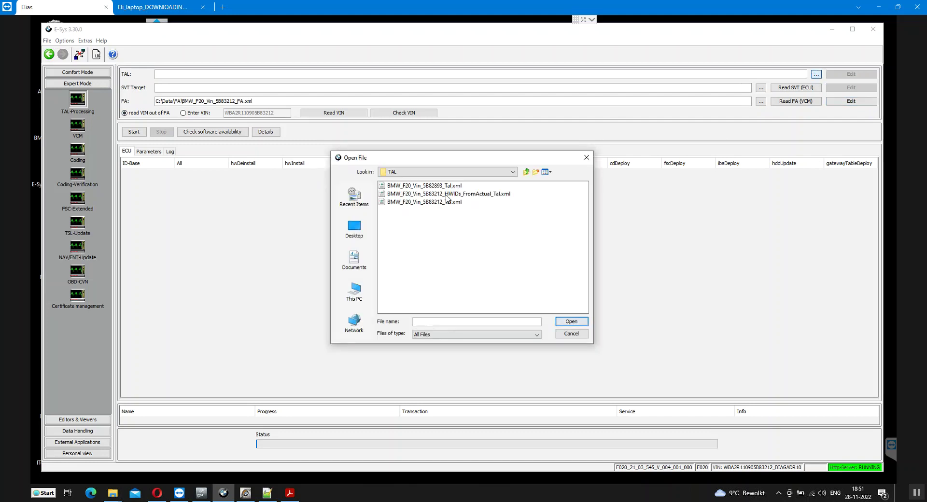
pyautogui.click(466, 193)
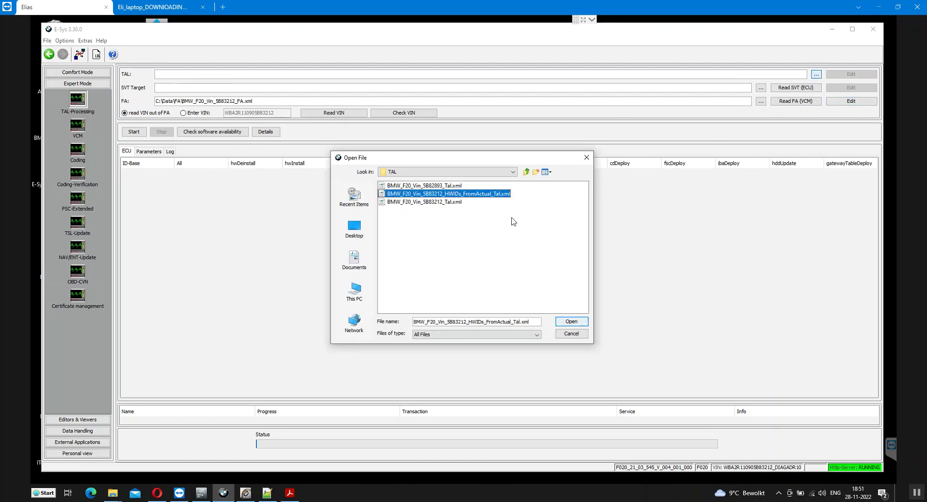
pyautogui.click(571, 322)
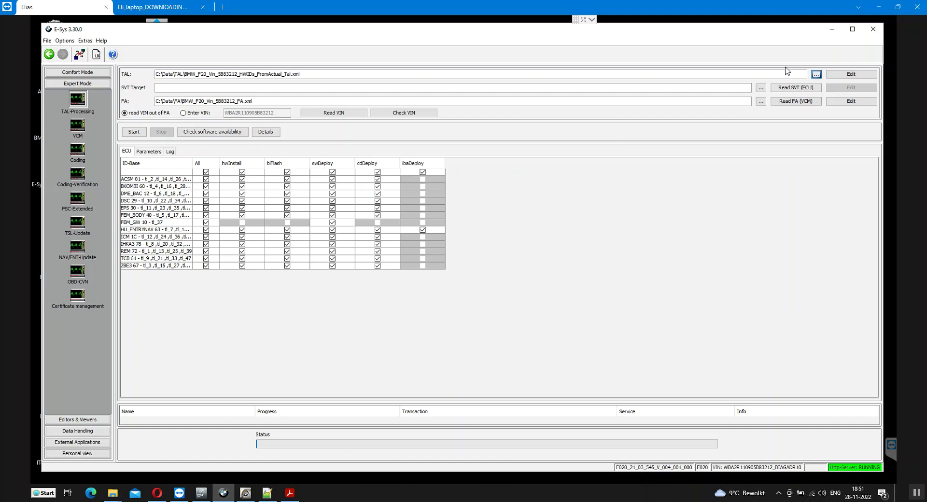
pyautogui.click(761, 89)
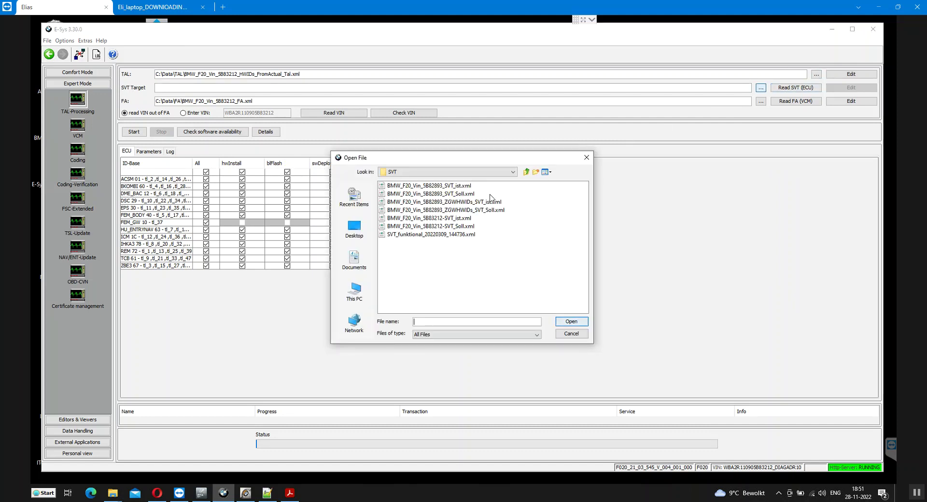
pyautogui.click(476, 211)
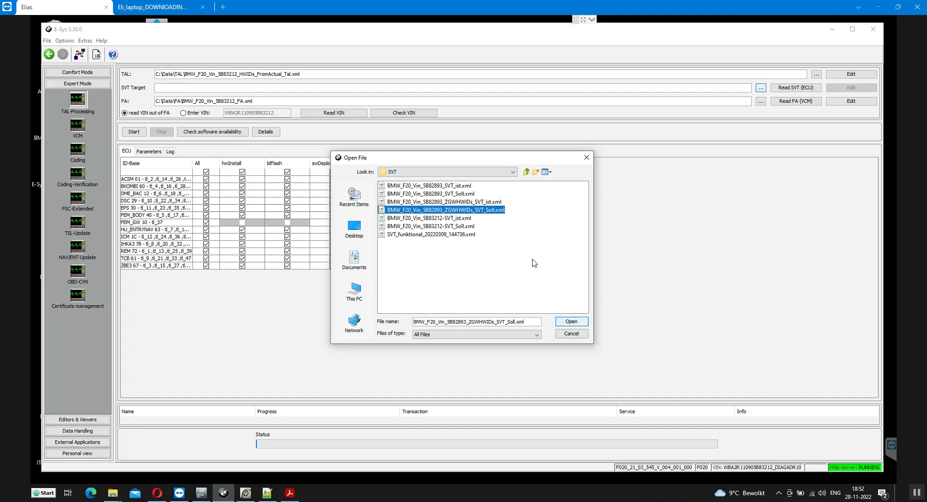
pyautogui.click(570, 320)
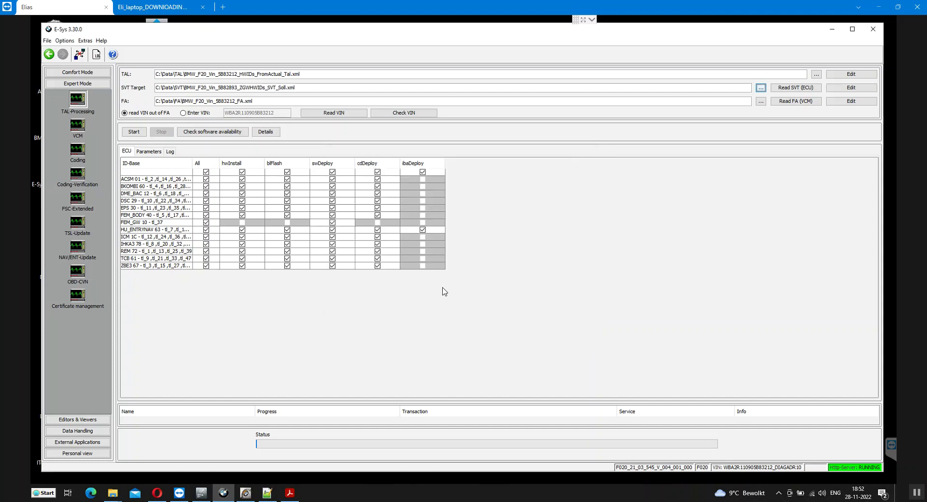
# Untick all ECUs, tick only FEM_GW swDeploy, and confirm all software units are available
pyautogui.click(206, 174)
pyautogui.click(206, 172)
pyautogui.click(206, 222)
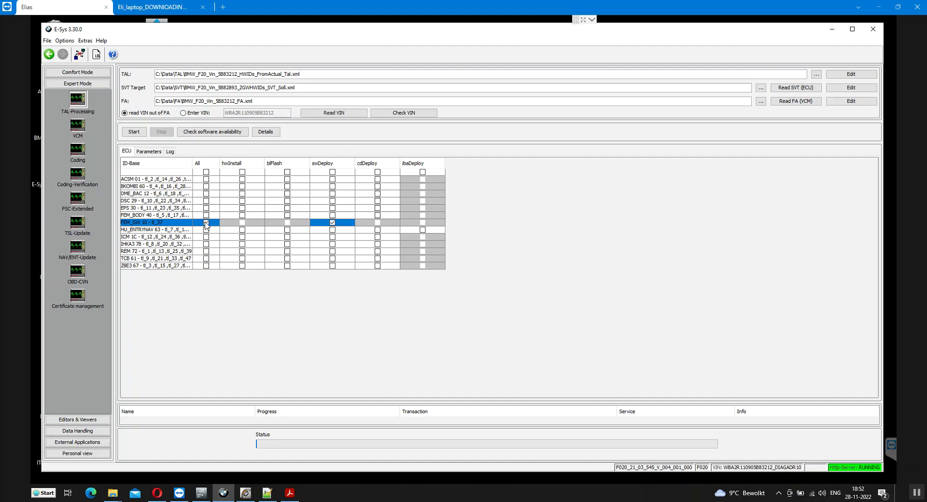
pyautogui.click(211, 134)
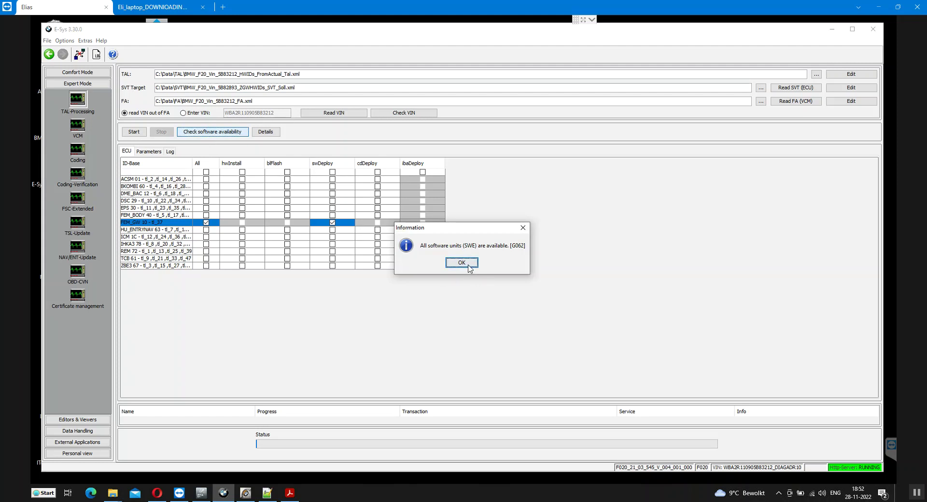
pyautogui.click(467, 265)
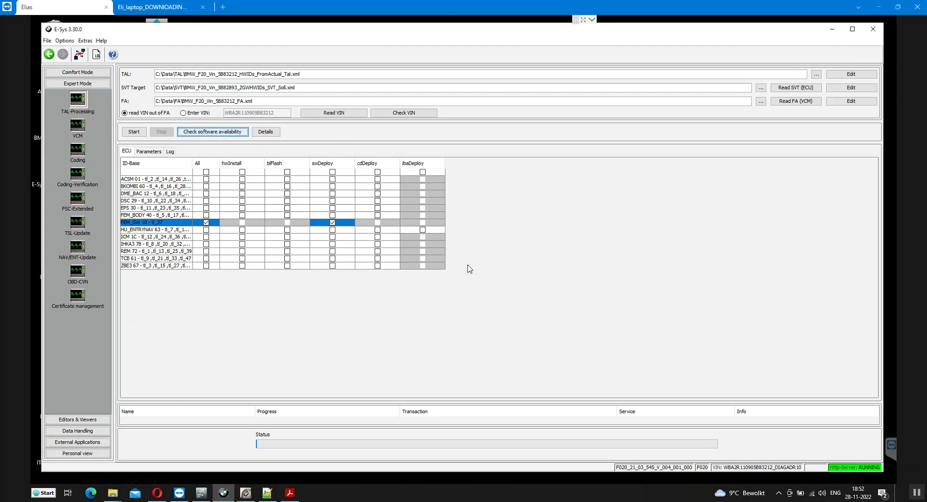
pyautogui.click(134, 132)
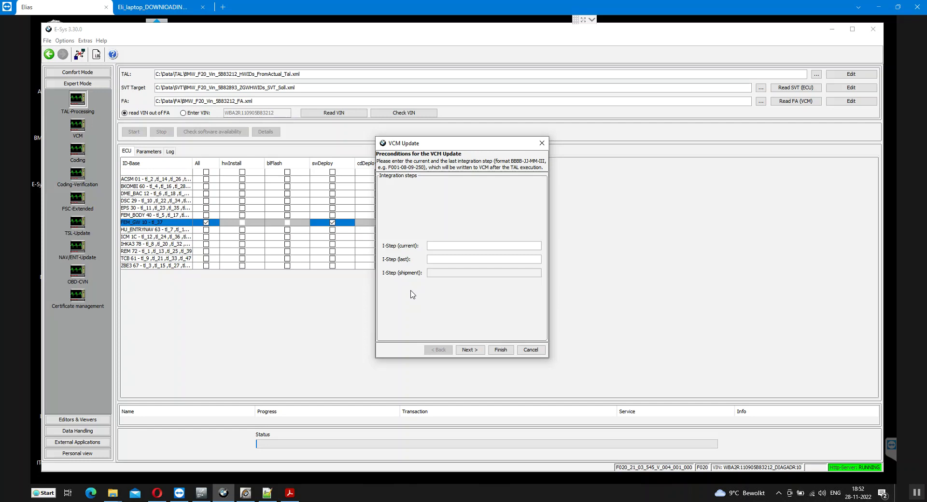
pyautogui.click(206, 498)
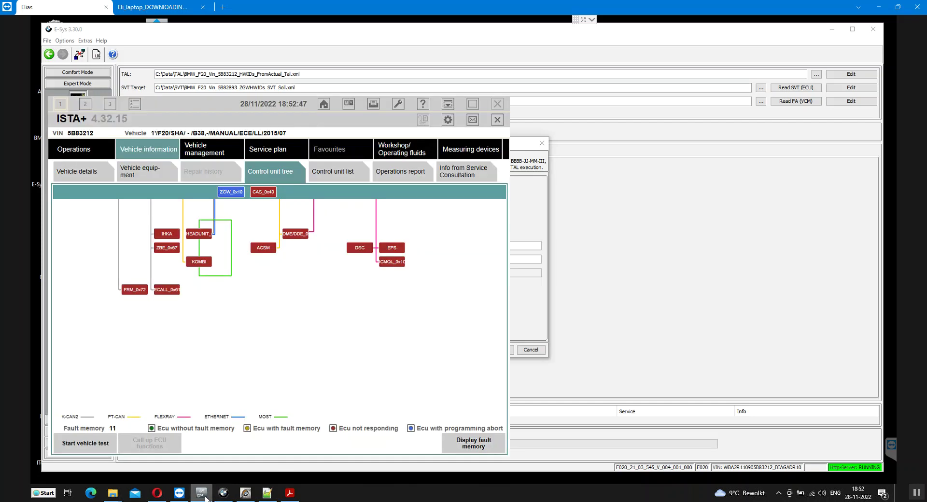
pyautogui.click(85, 177)
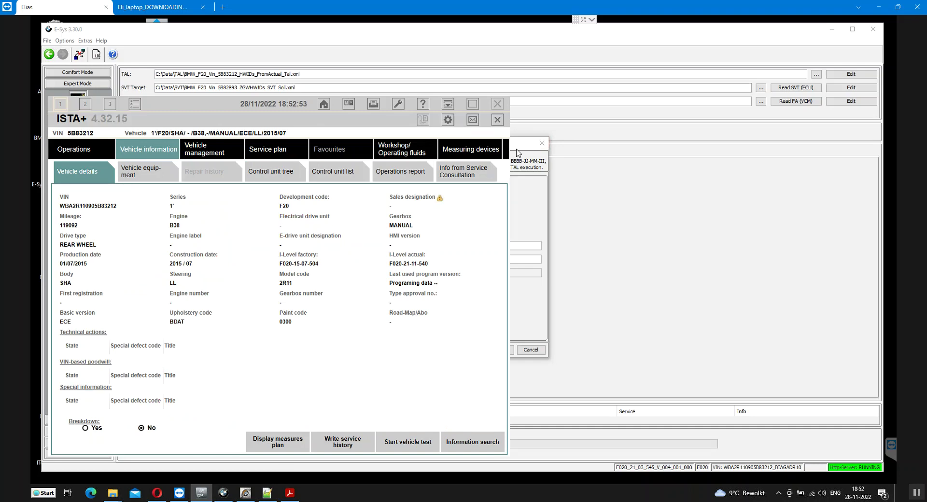
pyautogui.moveTo(256, 109); pyautogui.dragTo(137, 102)
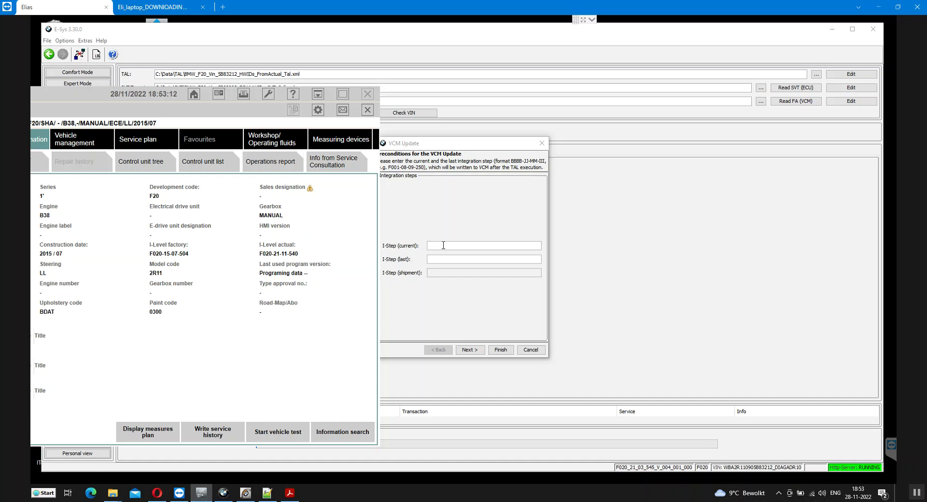
pyautogui.click(478, 298)
pyautogui.click(531, 350)
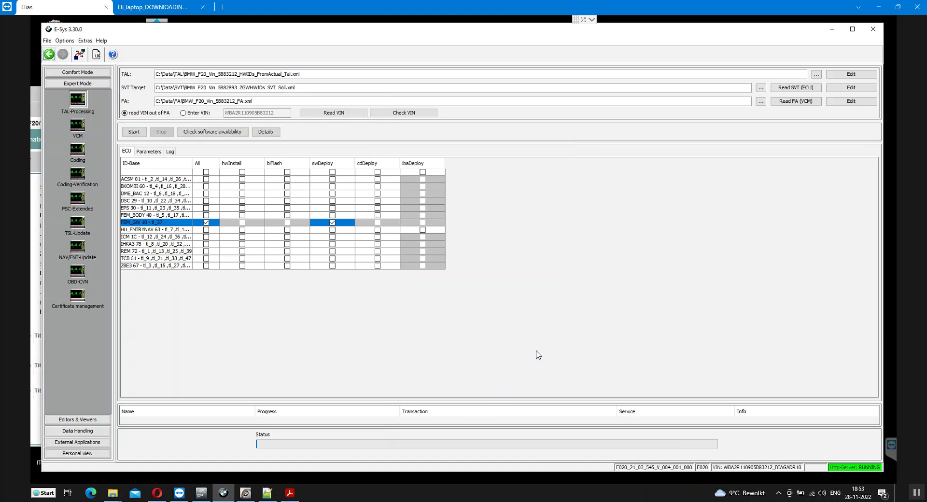
# Close the vehicle connection, reopen connection setup, and choose the F020_21_03_545 target
pyautogui.click(80, 55)
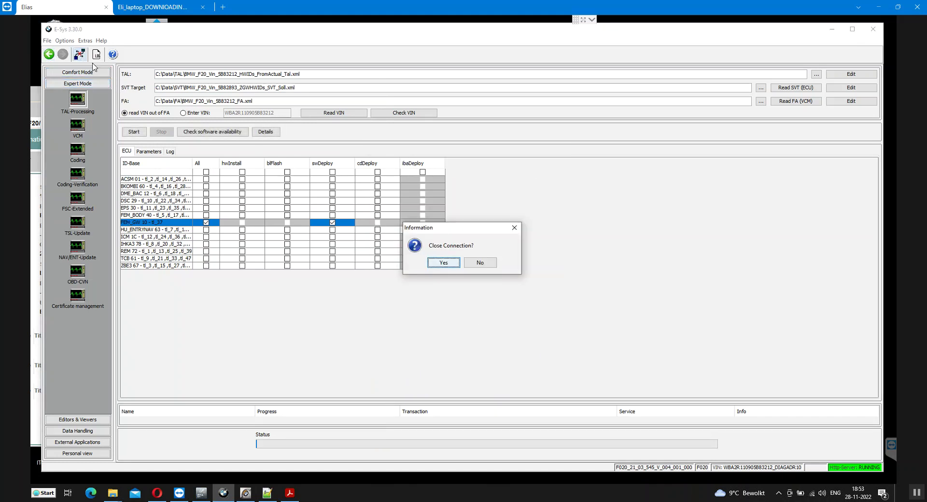
pyautogui.click(447, 265)
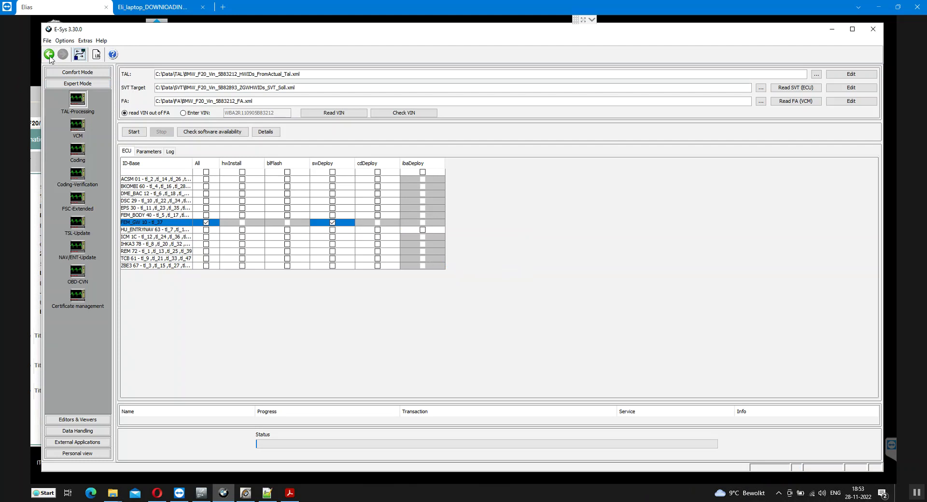
pyautogui.click(80, 55)
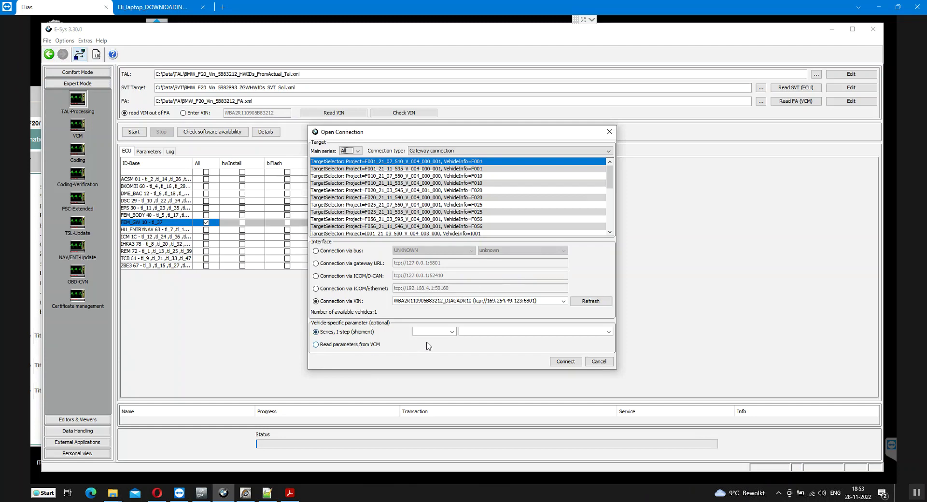
pyautogui.click(436, 330)
pyautogui.click(466, 191)
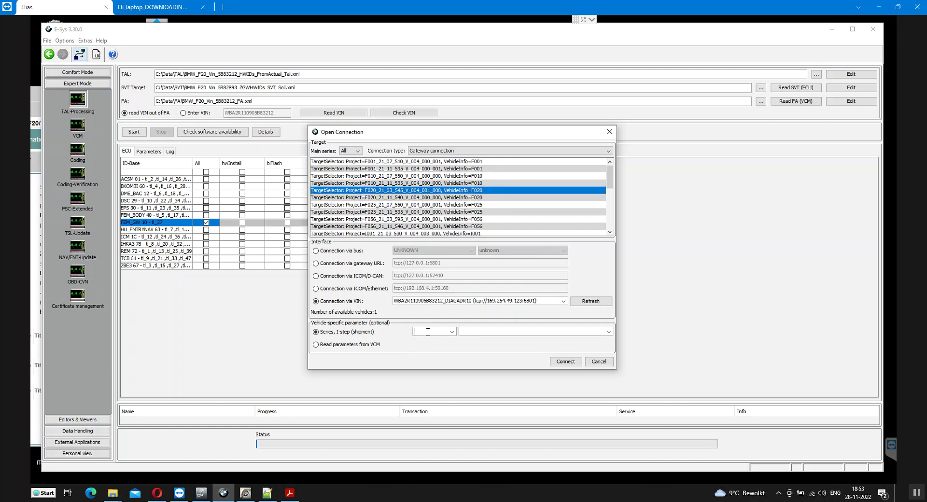
pyautogui.write('F020')
pyautogui.press('Tab')
pyautogui.write('F020')
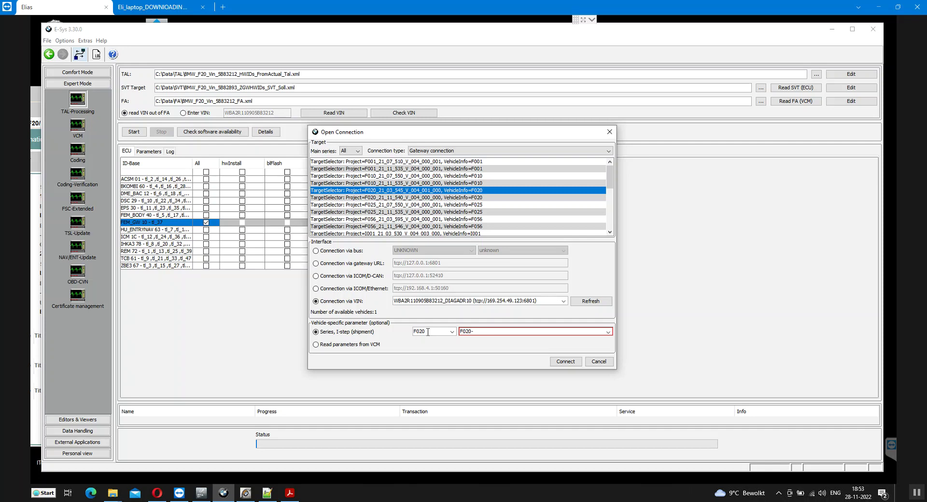
pyautogui.write('-15-07-054')
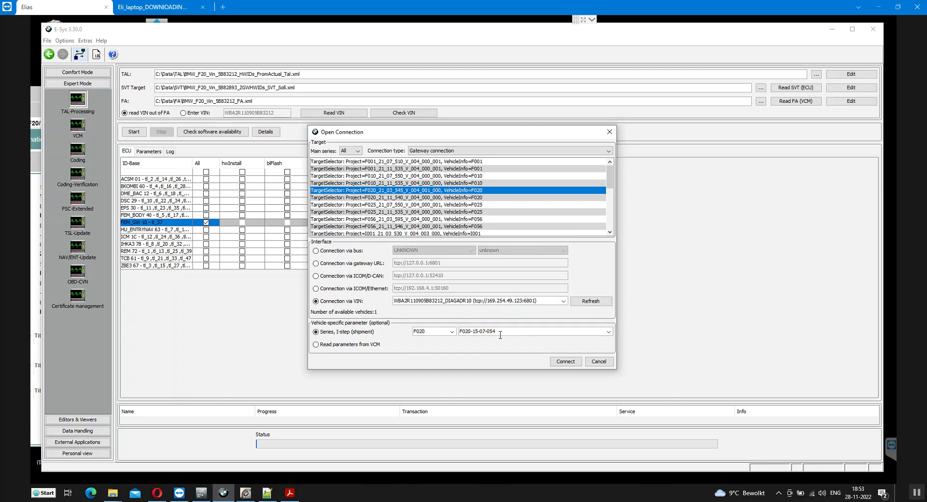
pyautogui.press('BackSpace')
pyautogui.press('BackSpace')
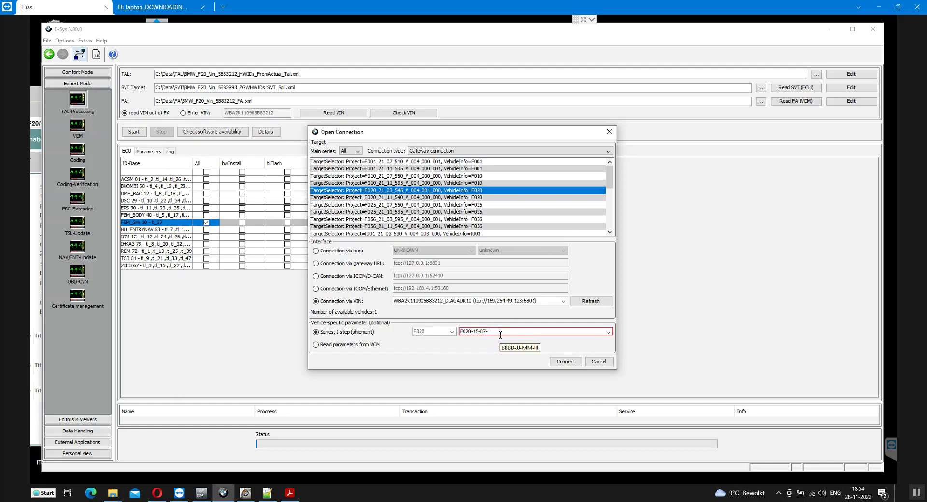
pyautogui.write('4')
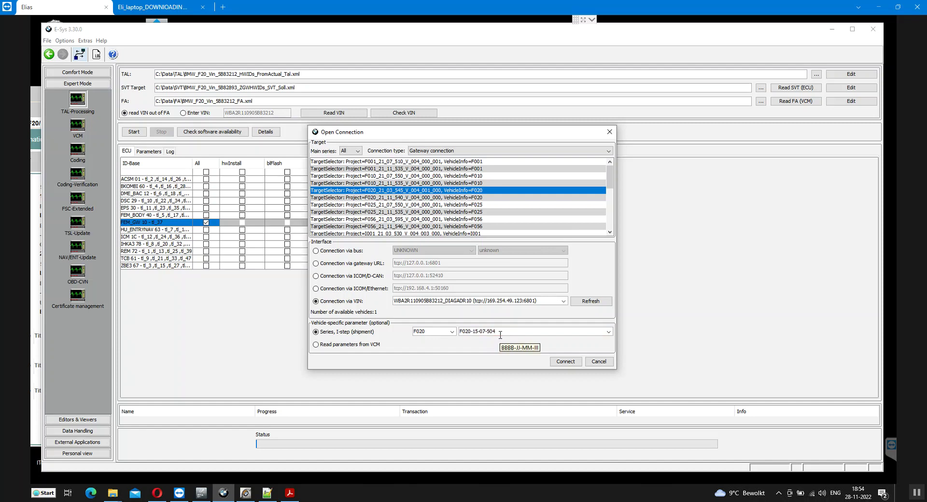
pyautogui.click(201, 493)
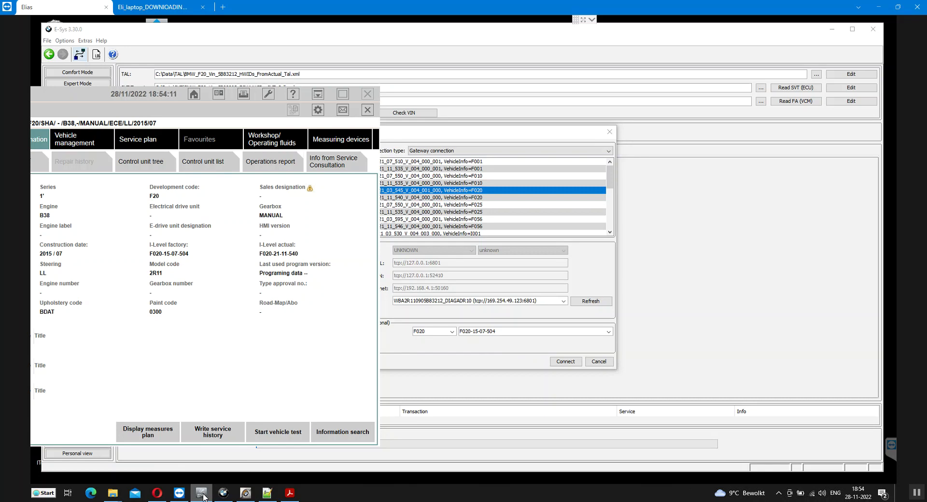
pyautogui.click(508, 361)
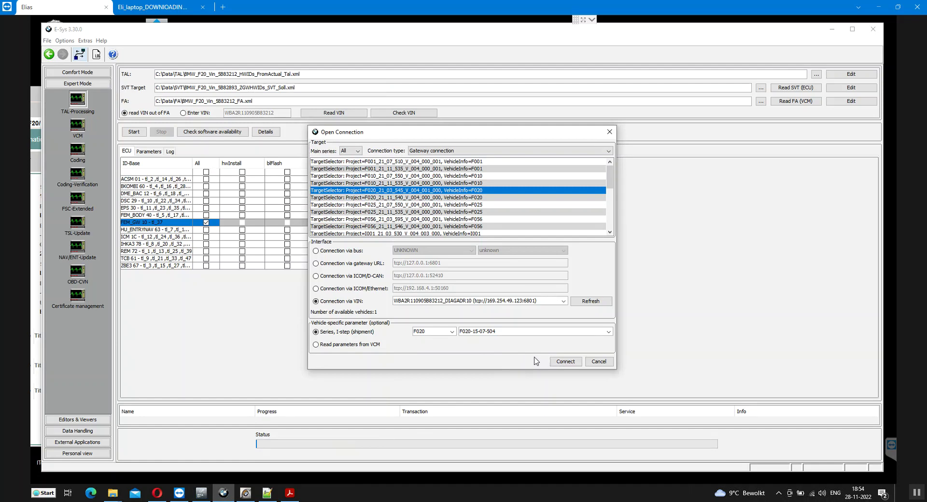
pyautogui.click(566, 364)
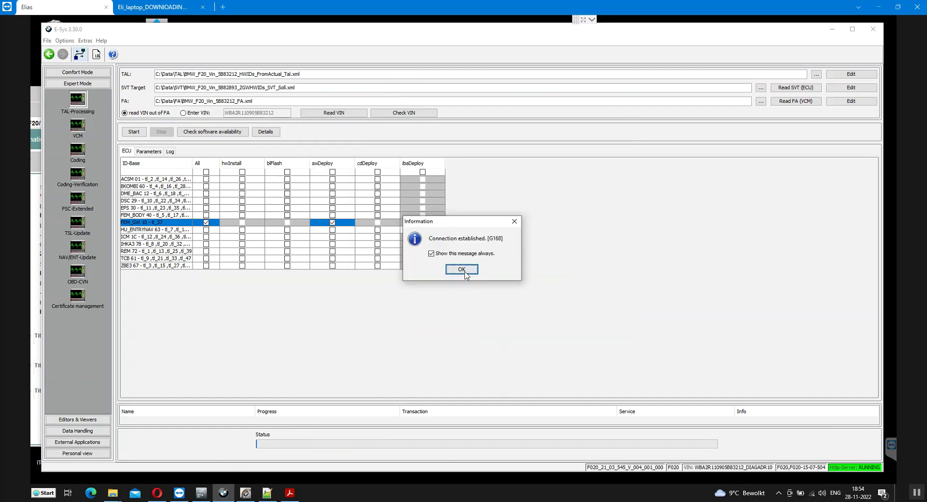
# Acknowledge the connection, start the TAL, cancel the VCM Update prompt, and open TAL status details
pyautogui.click(463, 268)
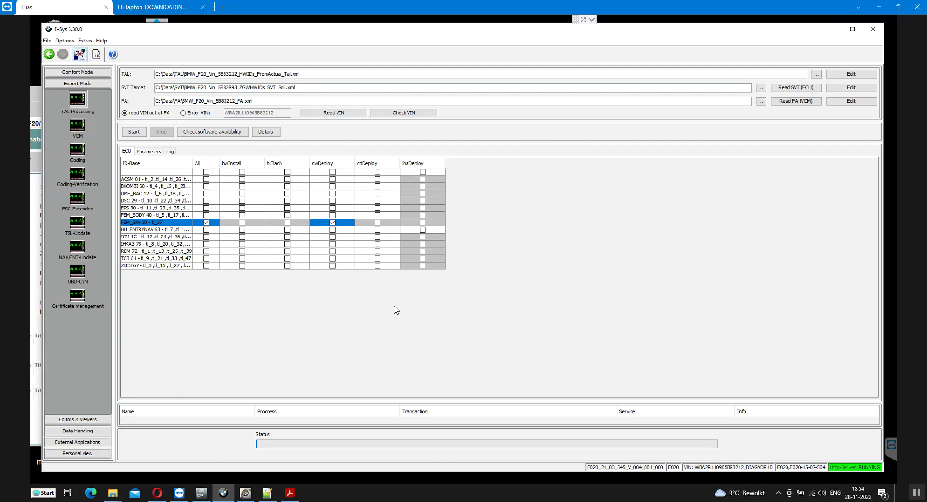
pyautogui.click(132, 131)
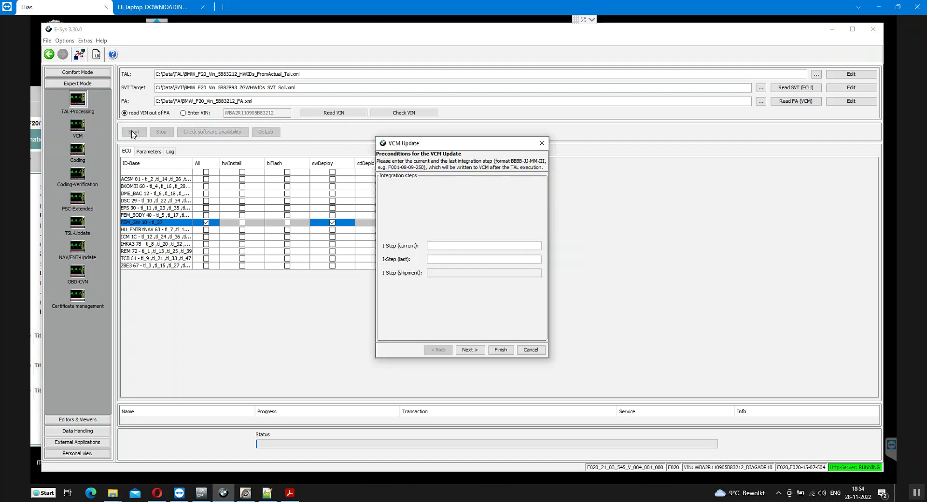
pyautogui.click(530, 350)
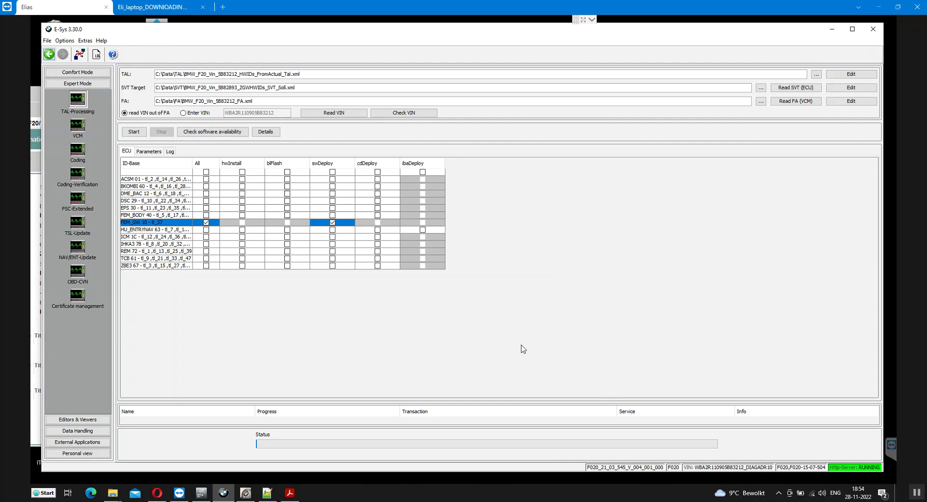
pyautogui.click(266, 132)
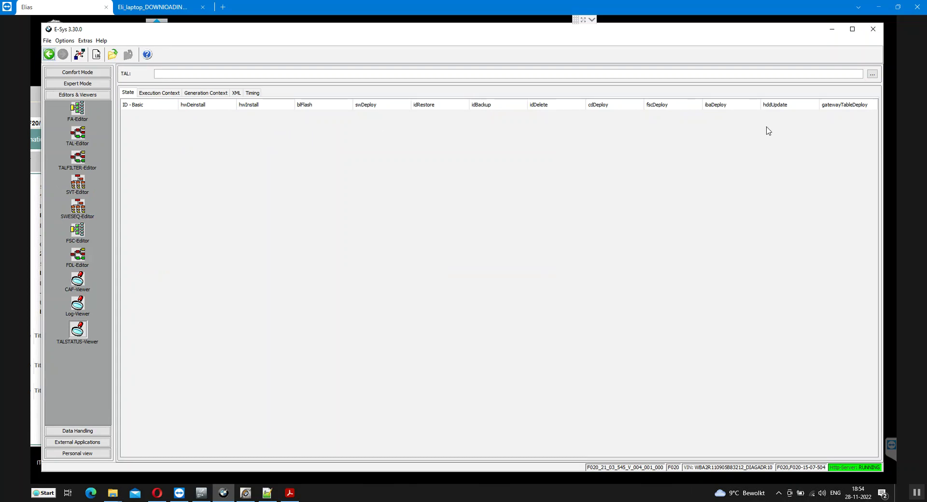
# Cancel the executed-TAL file chooser, then switch the sidebar to Expert Mode and Comfort Mode
pyautogui.click(872, 75)
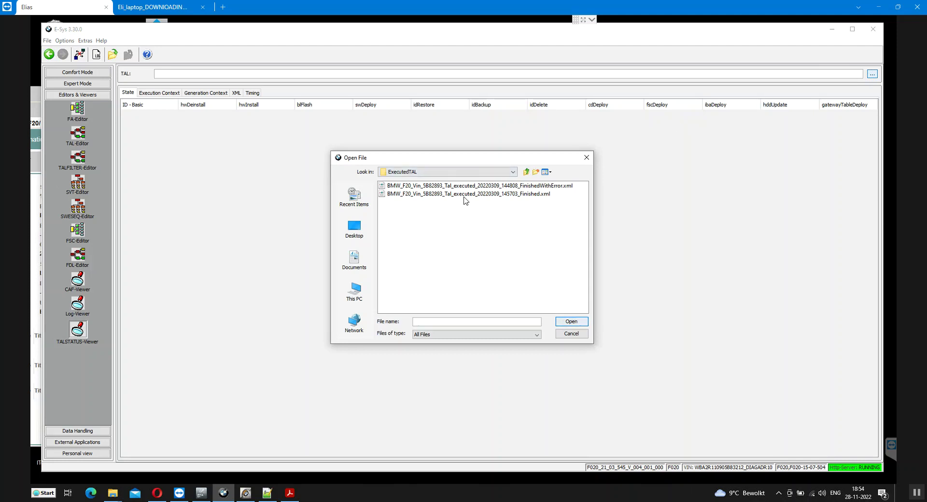
pyautogui.click(570, 335)
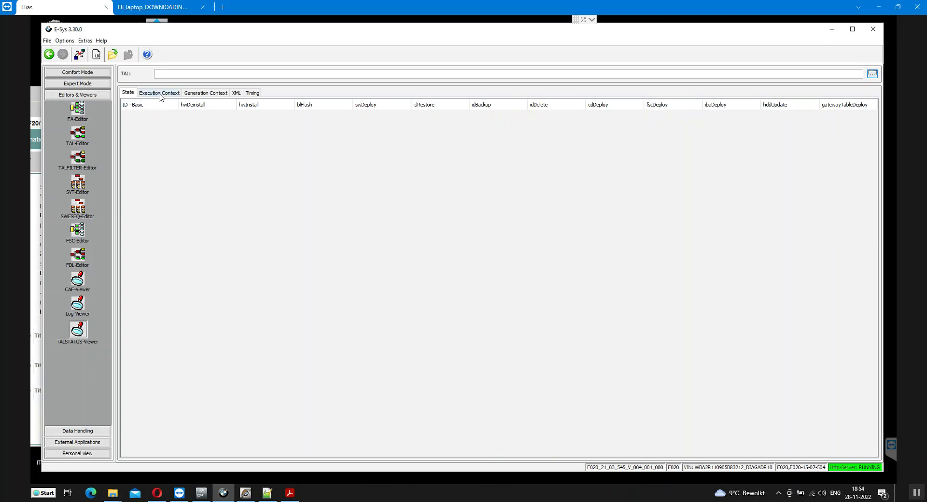
pyautogui.click(76, 85)
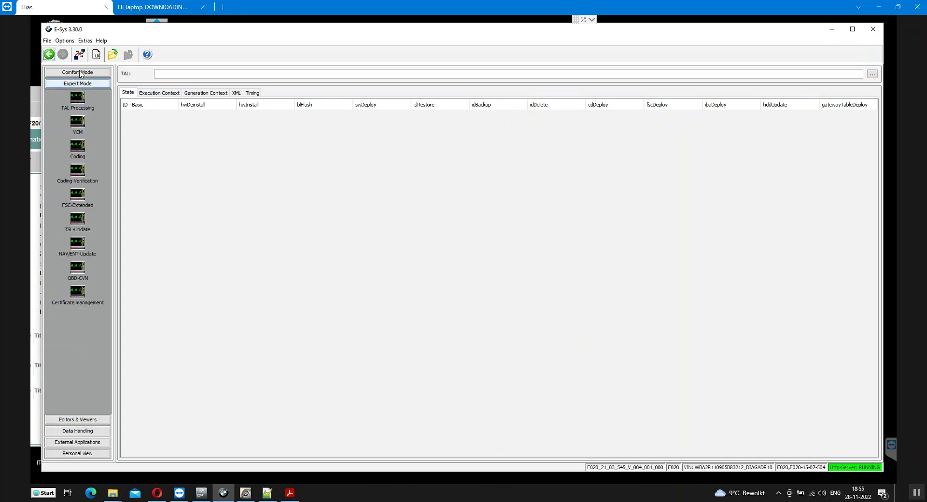
pyautogui.click(77, 73)
pyautogui.click(79, 89)
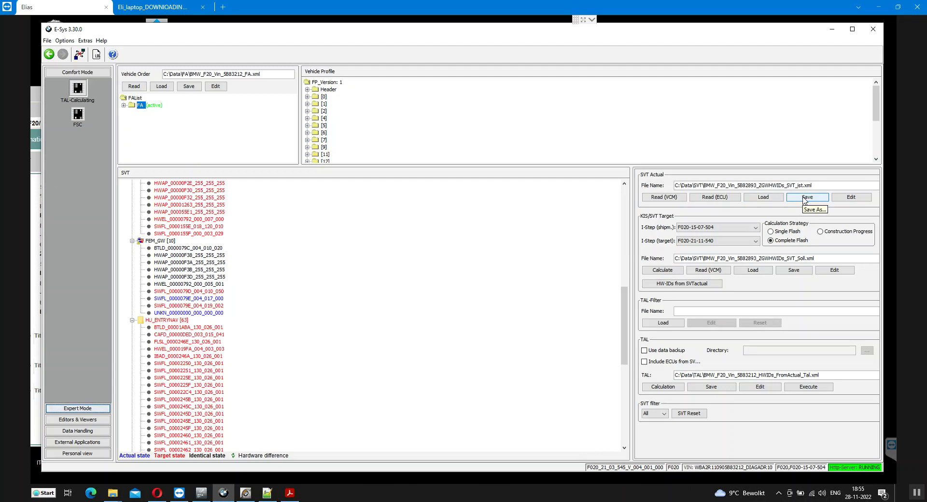
pyautogui.click(805, 198)
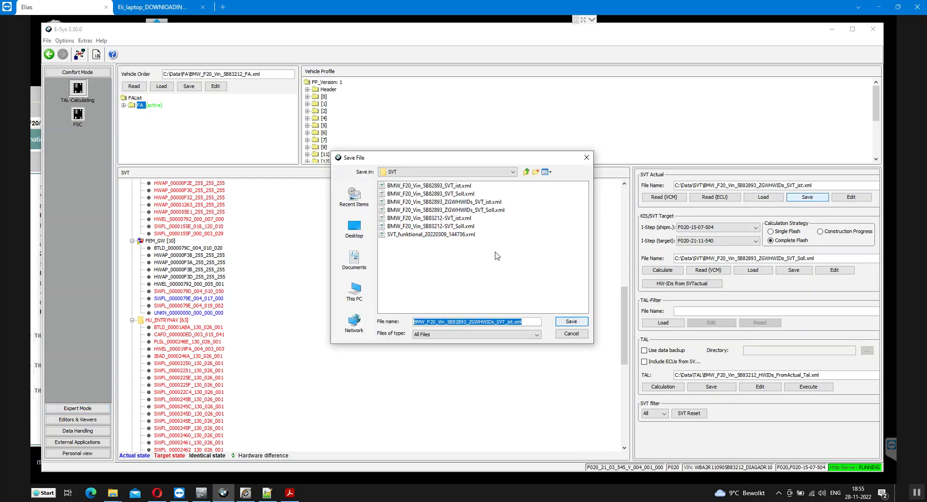
pyautogui.click(466, 323)
pyautogui.press('BackSpace')
pyautogui.press('BackSpace')
pyautogui.press('BackSpace')
pyautogui.press('BackSpace')
pyautogui.press('BackSpace')
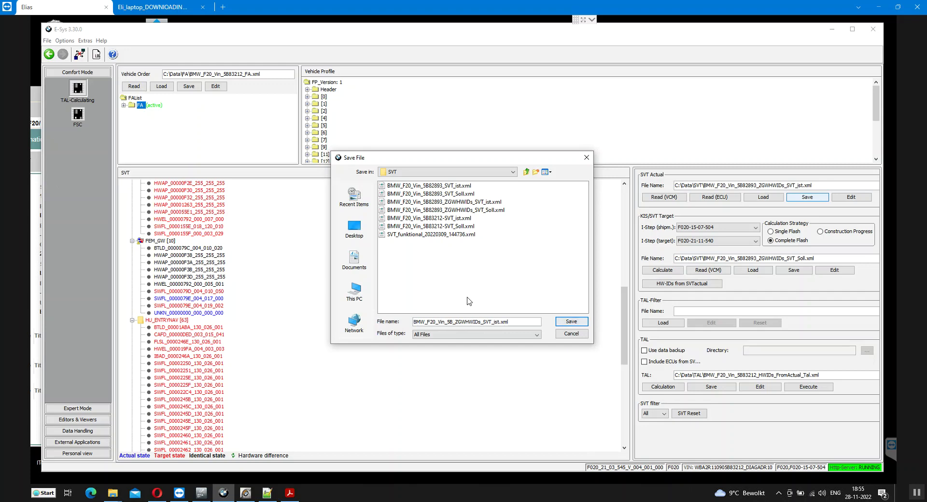
pyautogui.write('83212')
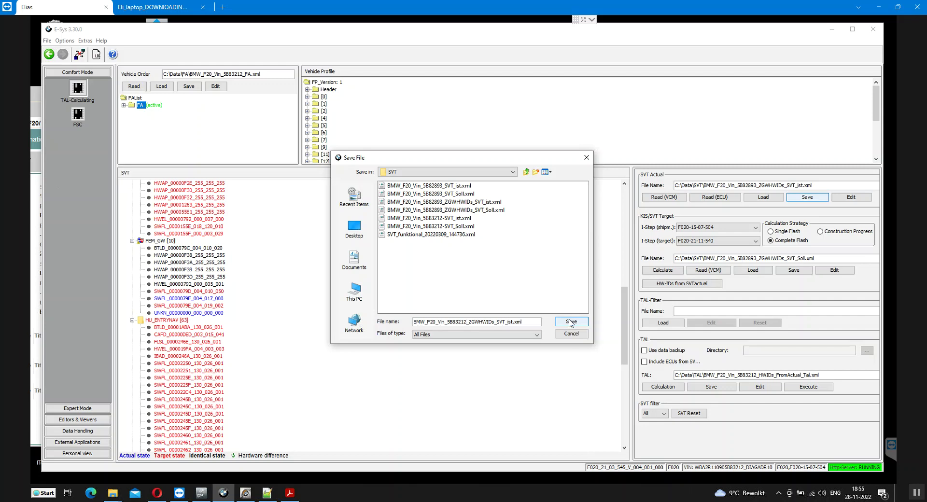
pyautogui.click(571, 322)
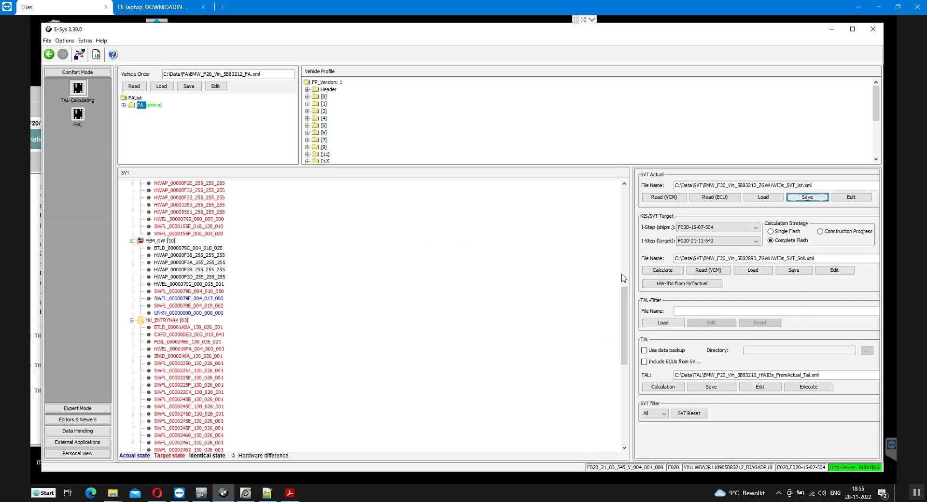
pyautogui.click(794, 270)
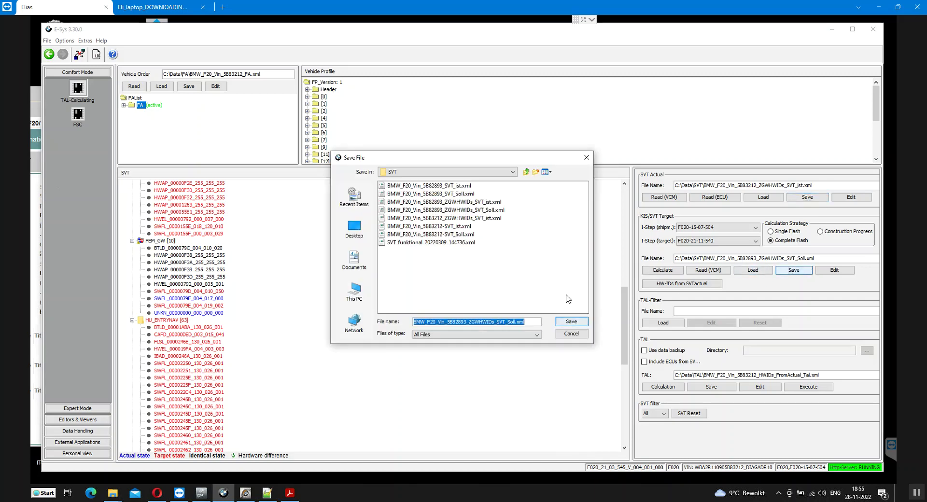
pyautogui.click(467, 320)
pyautogui.press('BackSpace')
pyautogui.press('BackSpace')
pyautogui.press('BackSpace')
pyautogui.press('BackSpace')
pyautogui.press('BackSpace')
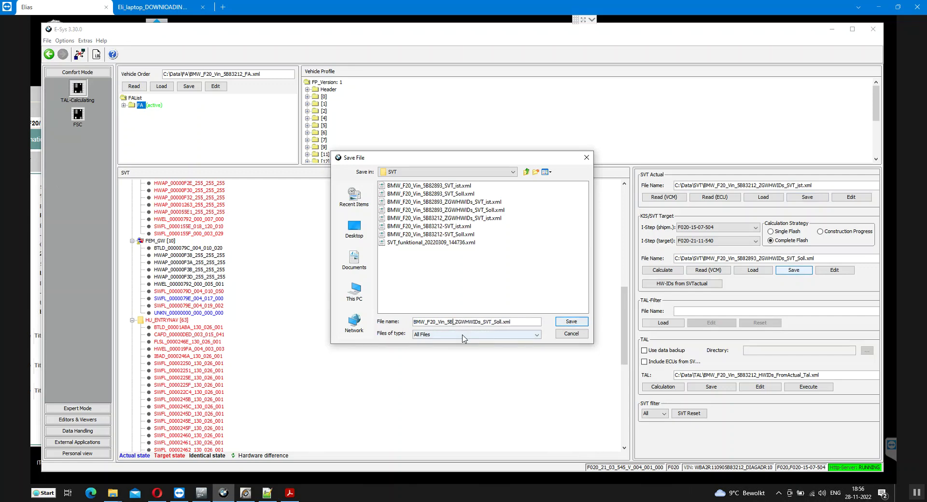
pyautogui.write('83212')
pyautogui.click(568, 321)
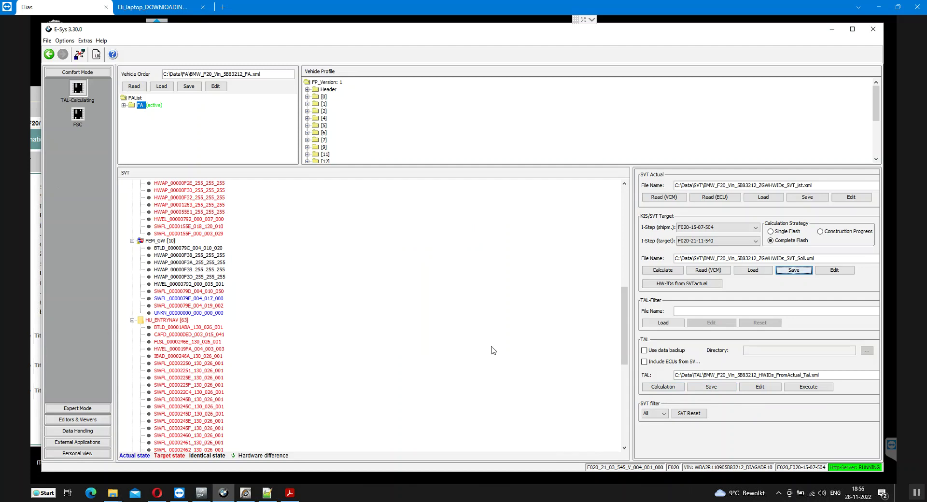
# Send the calculated TAL to processing with only FEM_GW ticked for swDeploy, and start it
pyautogui.click(808, 387)
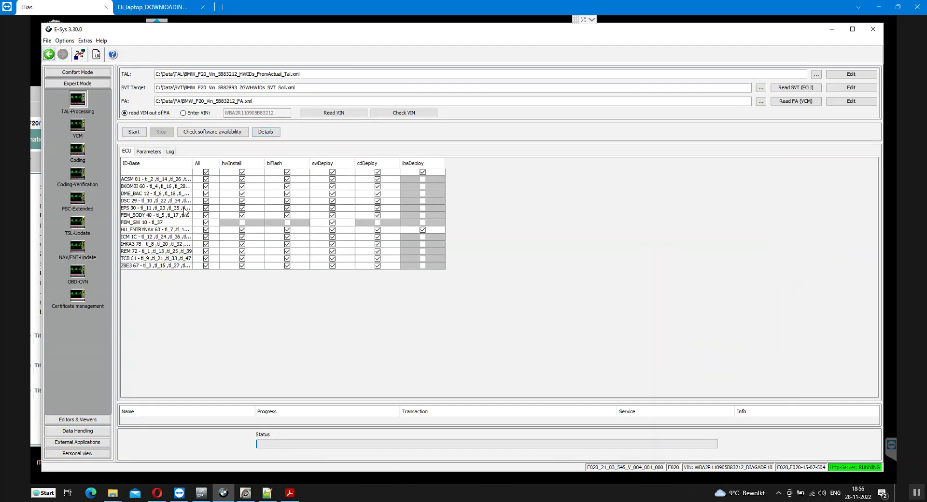
pyautogui.click(206, 173)
pyautogui.click(207, 223)
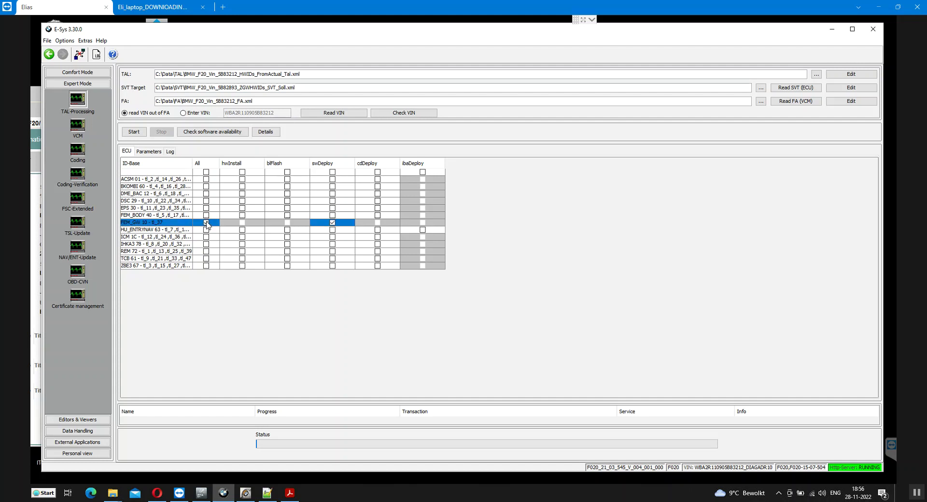
pyautogui.click(136, 132)
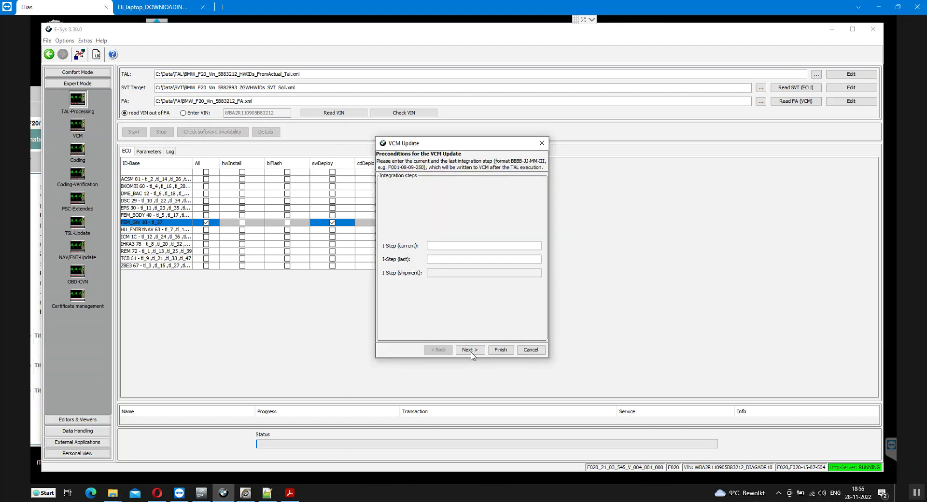
pyautogui.click(441, 259)
pyautogui.click(201, 494)
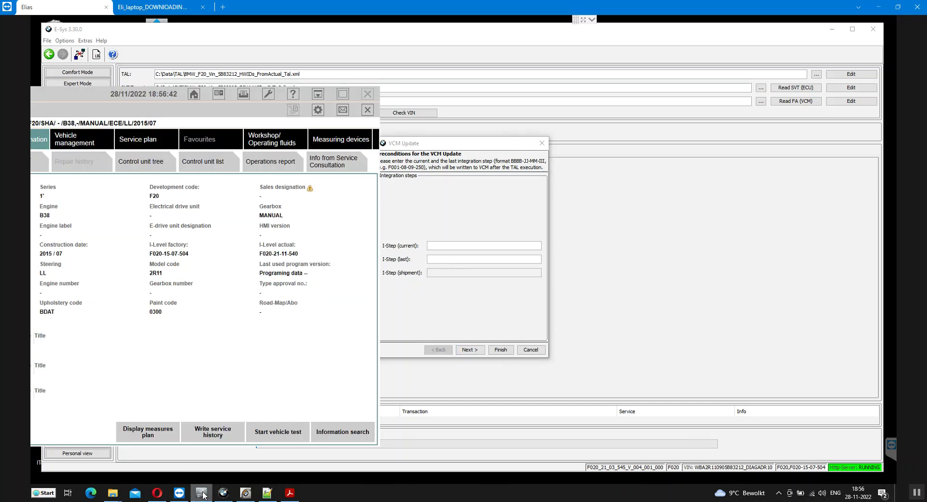
pyautogui.click(439, 258)
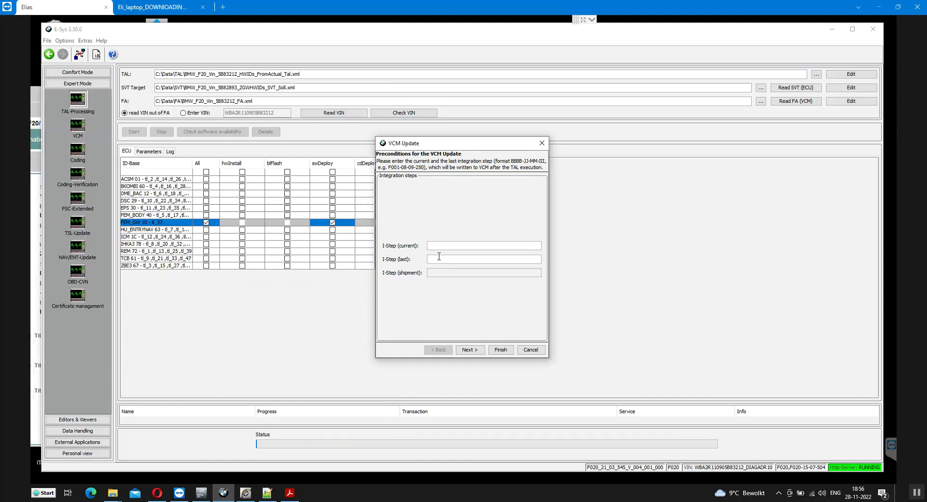
pyautogui.write('F')
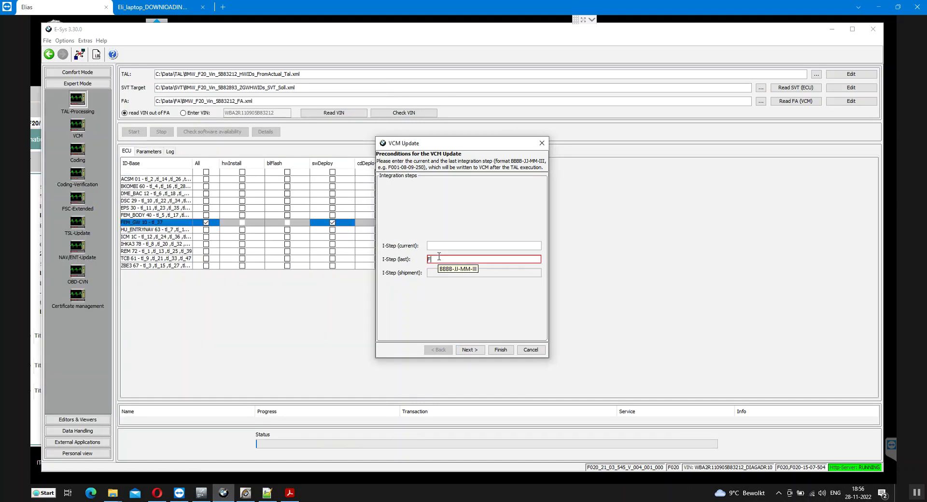
pyautogui.write('020-20-11-')
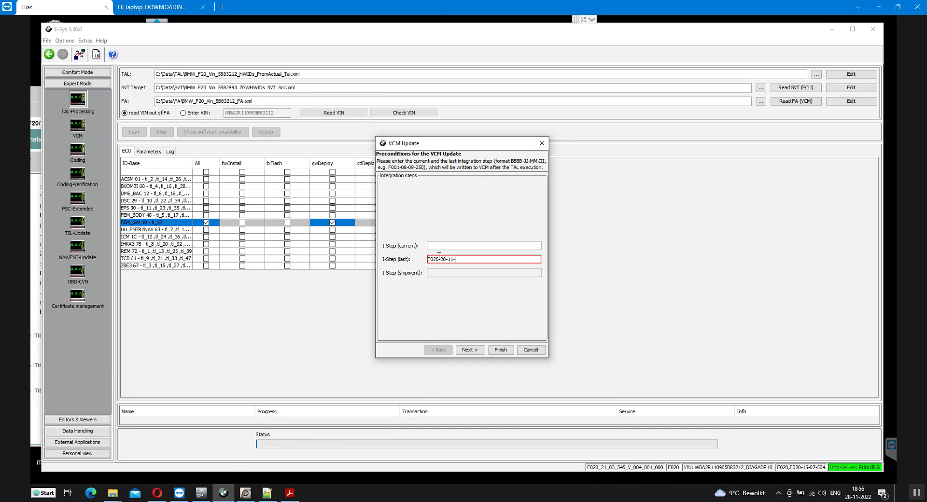
pyautogui.write('540')
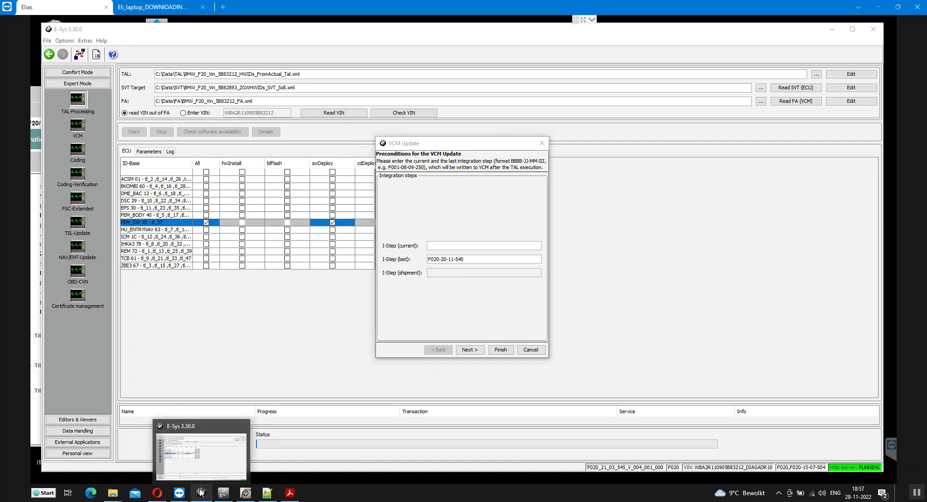
pyautogui.click(224, 493)
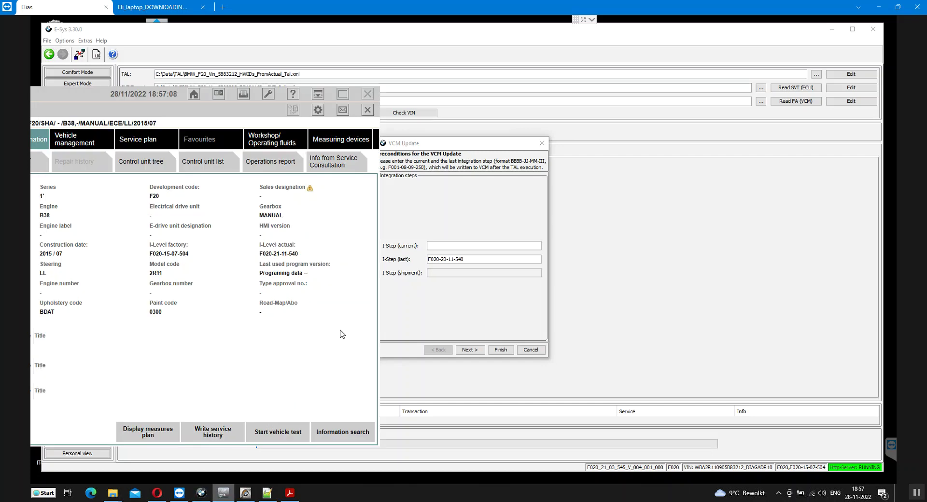
pyautogui.click(446, 259)
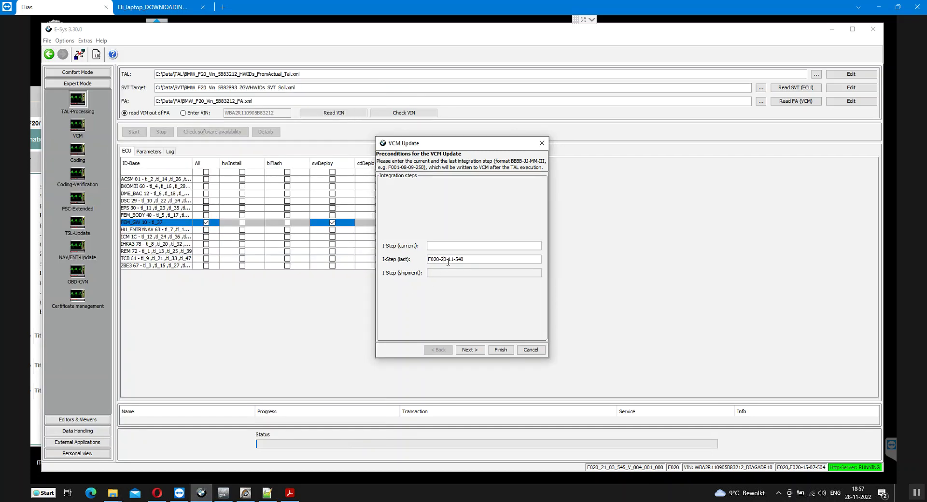
pyautogui.press('Delete')
pyautogui.write('1')
pyautogui.write('F')
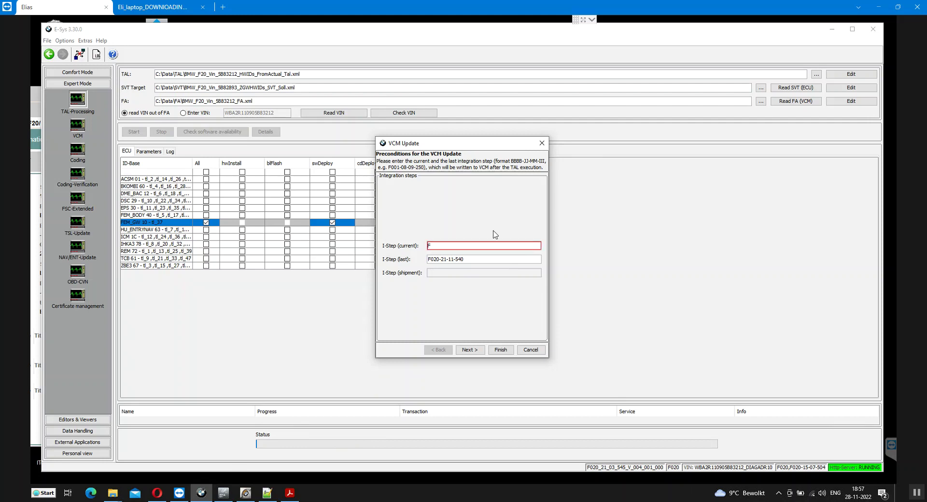
pyautogui.write('020-21-11-540')
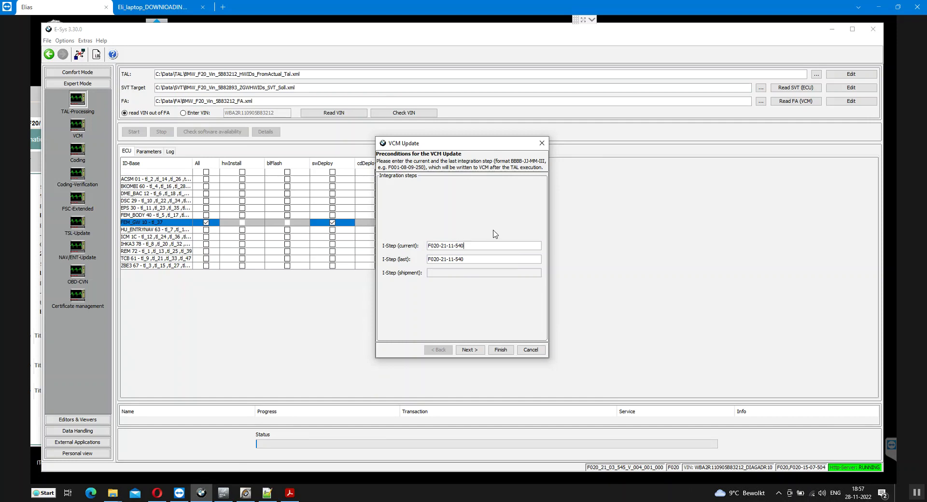
pyautogui.click(502, 350)
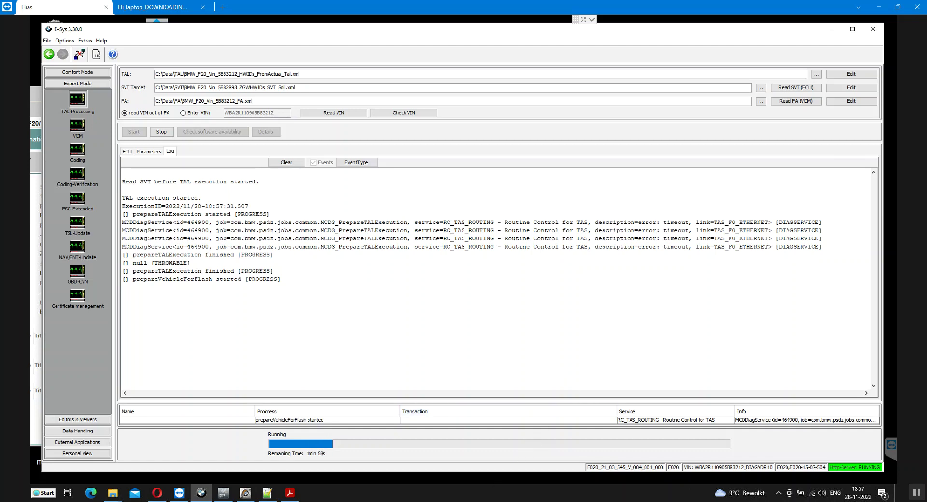
# Bring up the client's WhatsApp chat and select the end of the drafted reply
pyautogui.hotkey('alt', 'Tab')
pyautogui.hotkey('shift', 'Left')
pyautogui.hotkey('shift', 'Left')
pyautogui.hotkey('shift', 'Left')
pyautogui.hotkey('shift', 'Left')
pyautogui.hotkey('shift', 'Left')
pyautogui.hotkey('shift', 'Left')
pyautogui.hotkey('shift', 'Left')
pyautogui.hotkey('shift', 'Left')
pyautogui.hotkey('shift', 'Left')
pyautogui.hotkey('shift', 'Left')
pyautogui.hotkey('shift', 'Left')
pyautogui.hotkey('shift', 'Left')
pyautogui.hotkey('shift', 'Left')
pyautogui.hotkey('shift', 'Left')
pyautogui.hotkey('shift', 'Left')
pyautogui.hotkey('shift', 'Left')
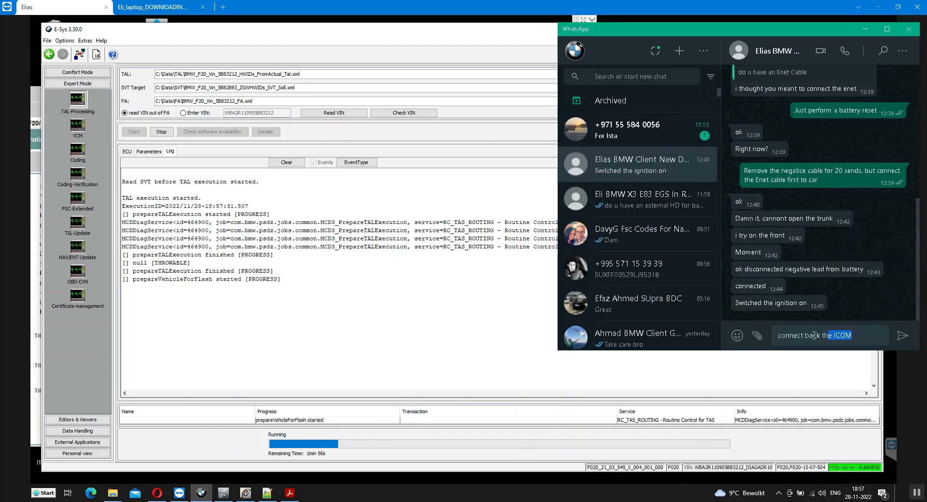
# Replace the draft and send the client a warning that a failed ZGW restore means buying a new BDC
pyautogui.press('BackSpace')
pyautogui.press('BackSpace')
pyautogui.press('BackSpace')
pyautogui.press('BackSpace')
pyautogui.press('BackSpace')
pyautogui.press('BackSpace')
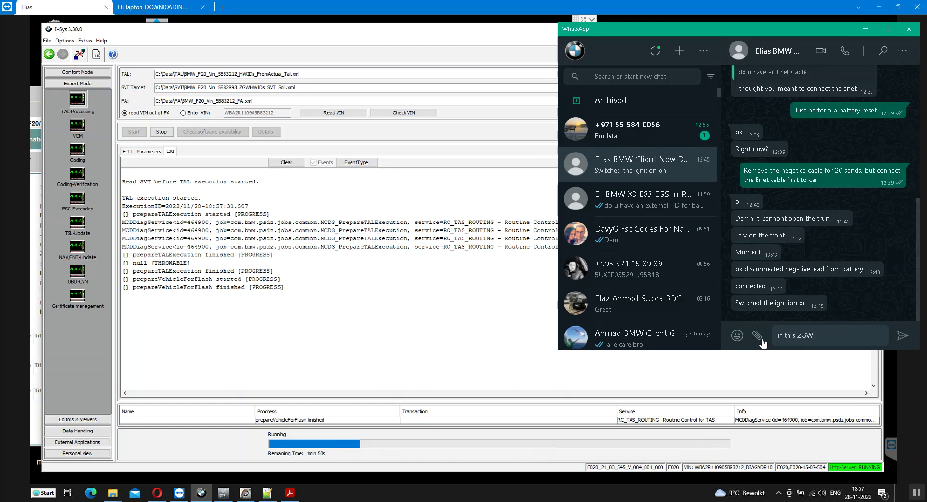
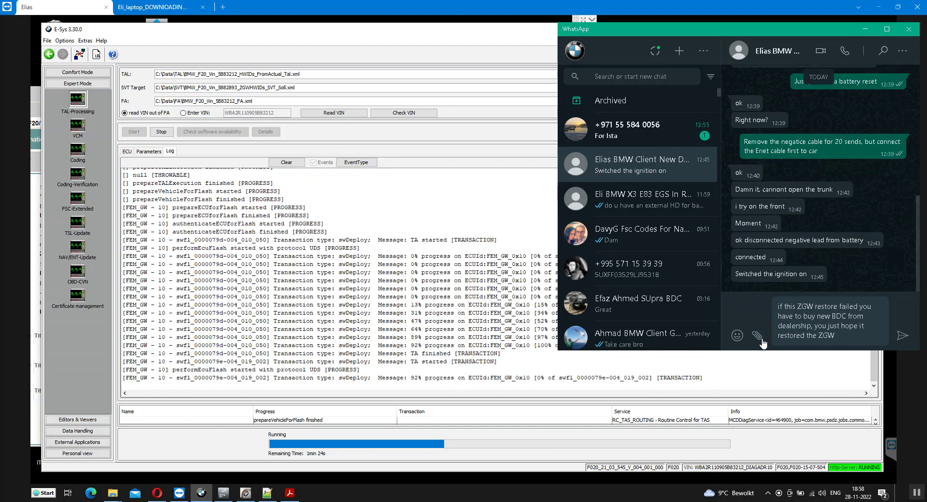
pyautogui.press('Return')
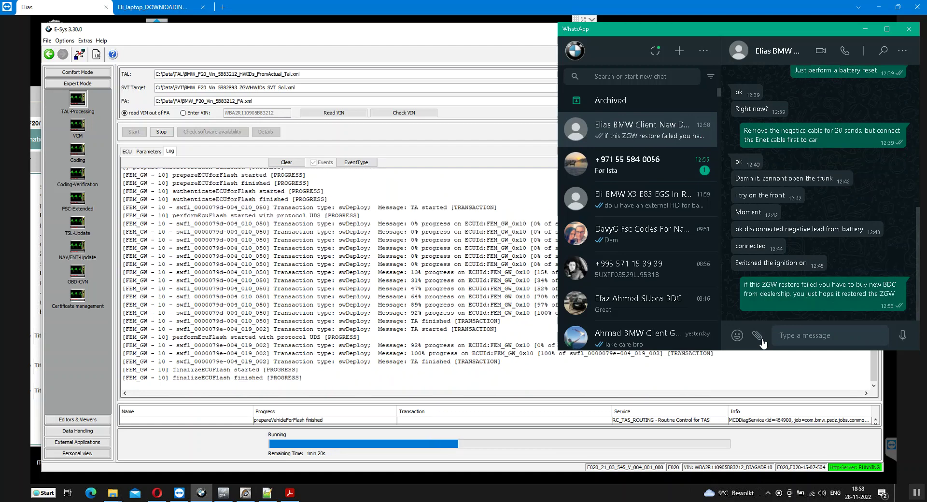
# Reply 'yes' in the other unread chat, then return to the client's conversation
pyautogui.click(637, 174)
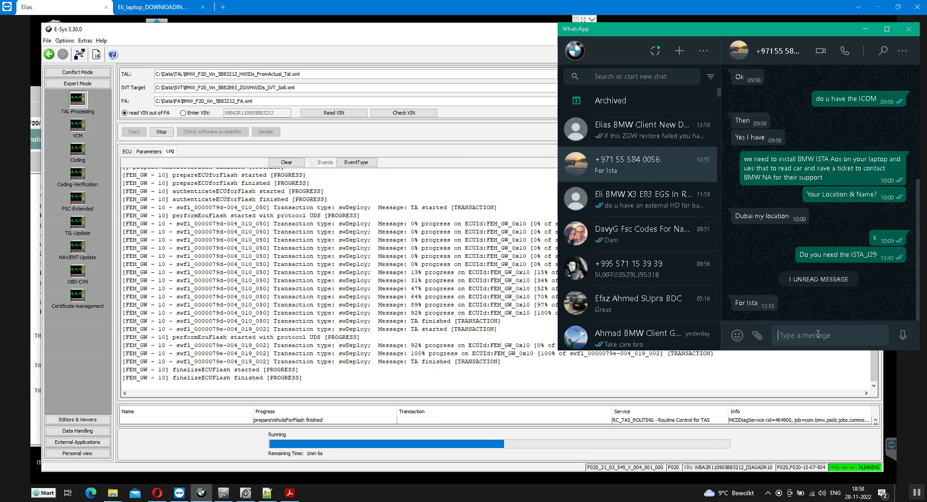
pyautogui.write('yes')
pyautogui.press('Return')
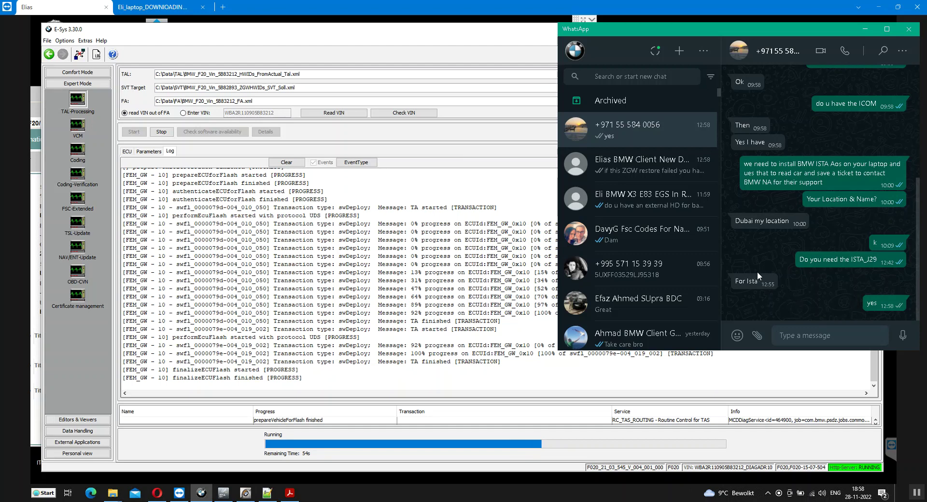
pyautogui.click(652, 169)
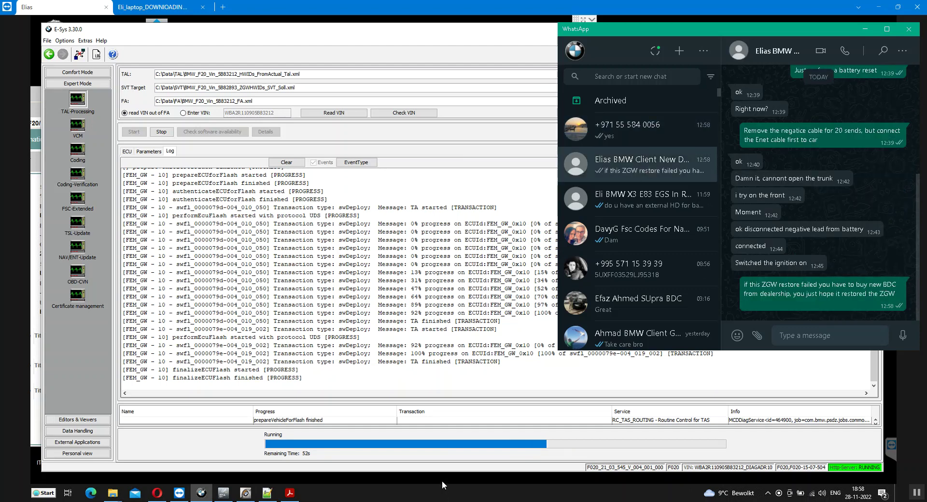
# Return to E-Sys, acknowledge the successful TAL execution, and show the ECU table of planned actions
pyautogui.click(549, 445)
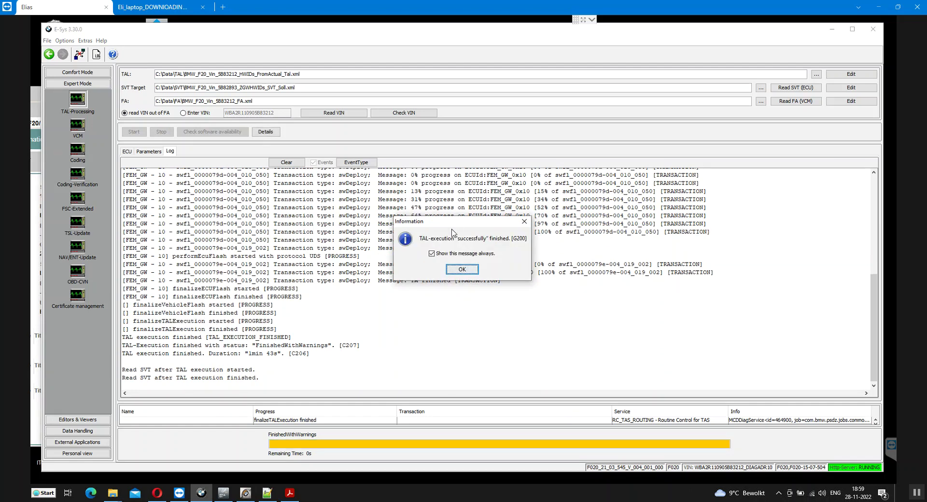
pyautogui.click(462, 270)
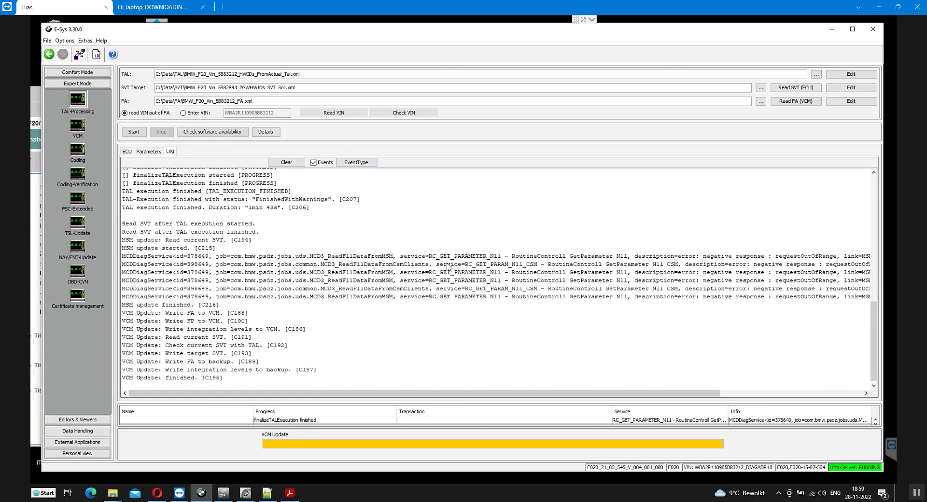
pyautogui.click(127, 151)
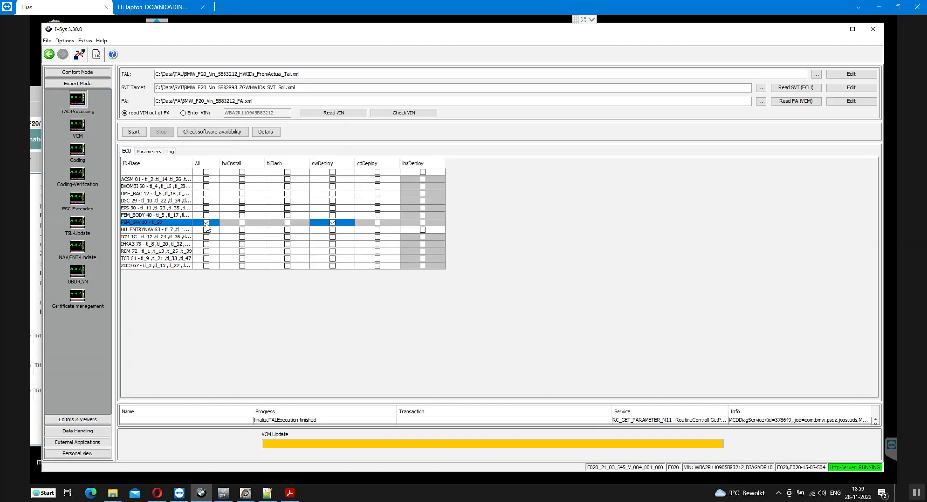
# Remove FEM_GW from the flash plan, then reload and activate the FA in TAL-Calculating
pyautogui.click(206, 222)
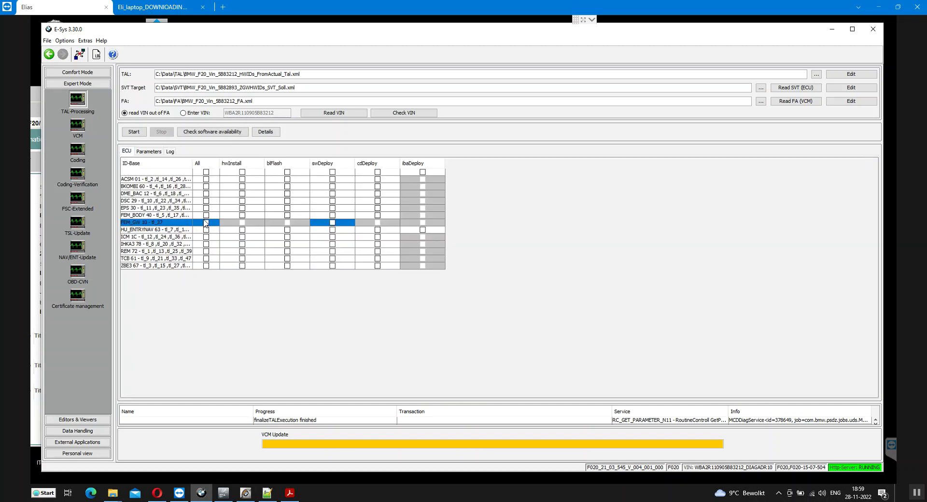
pyautogui.click(78, 72)
pyautogui.click(79, 89)
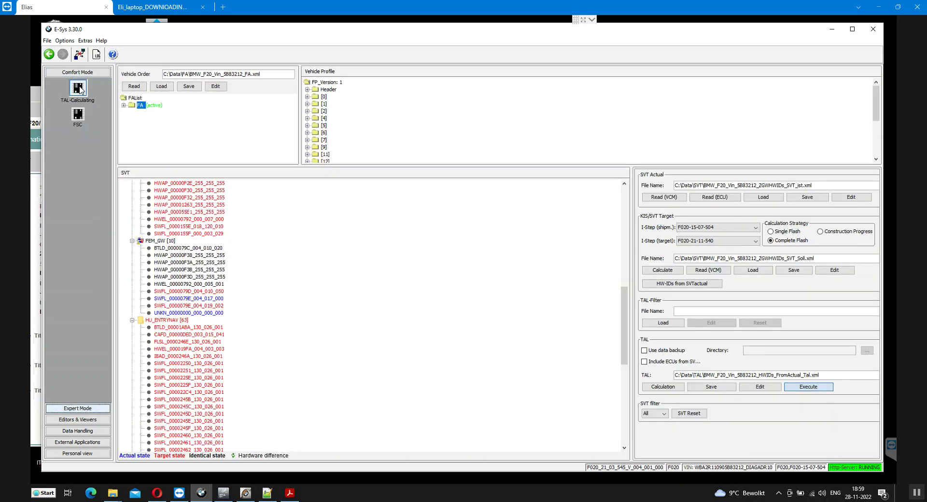
pyautogui.click(135, 89)
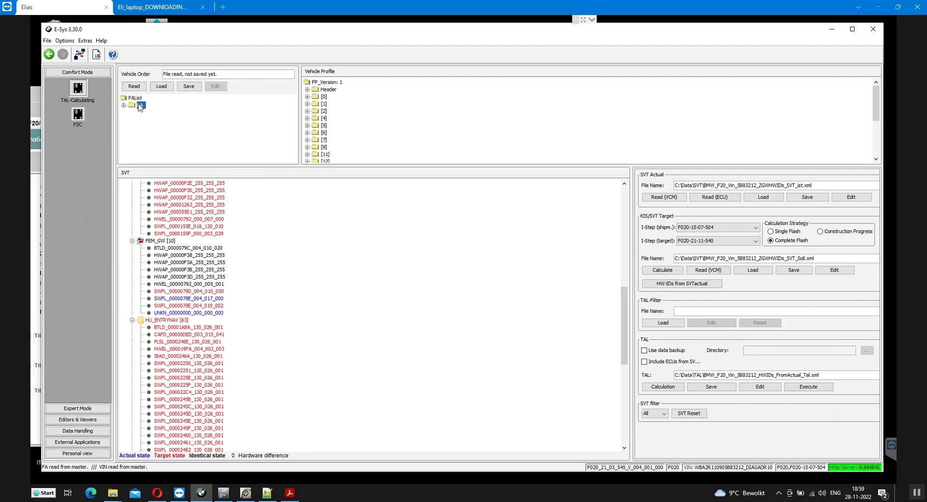
pyautogui.rightClick(139, 105)
pyautogui.click(160, 111)
pyautogui.click(720, 198)
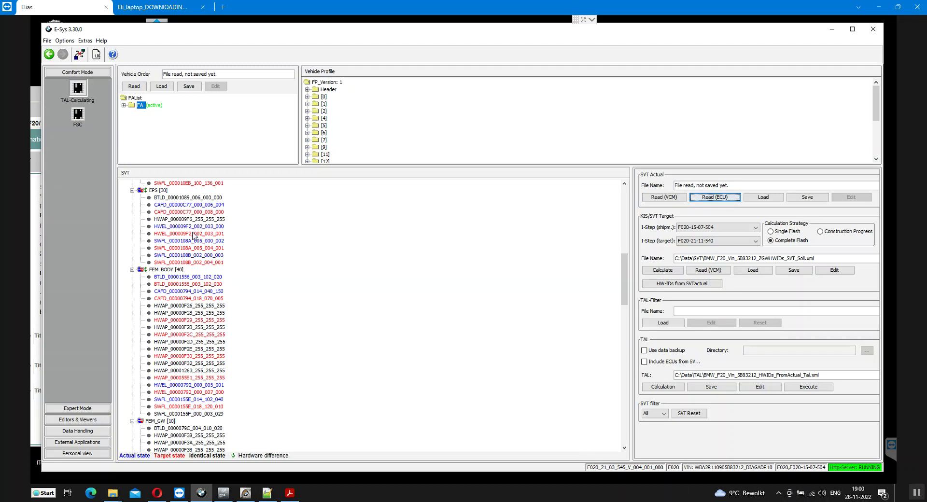
pyautogui.click(174, 271)
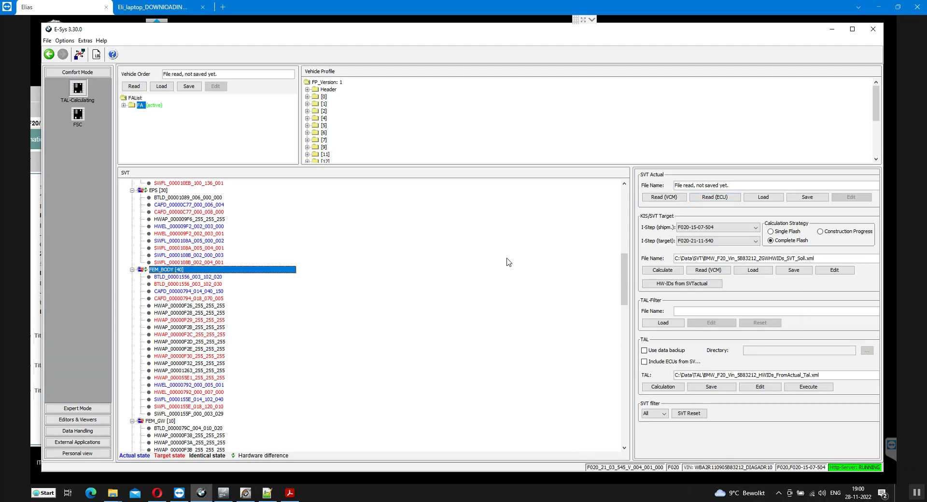
pyautogui.click(755, 243)
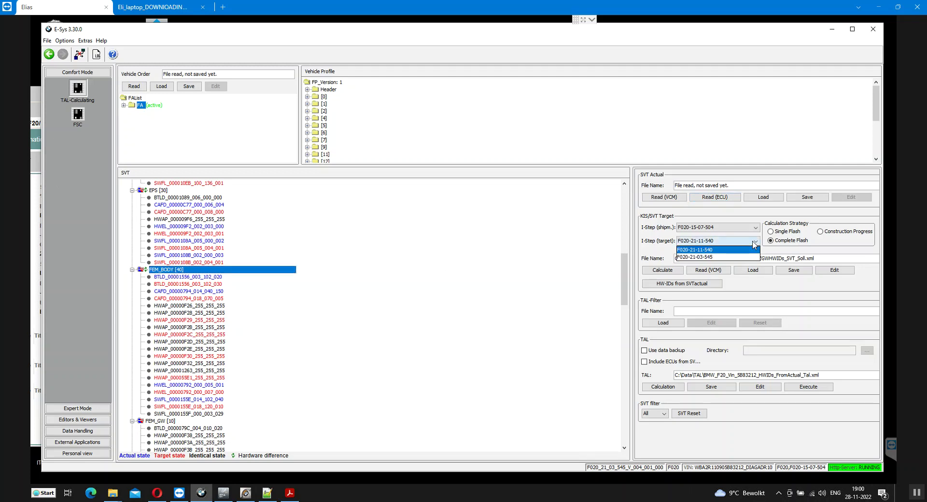
pyautogui.click(754, 244)
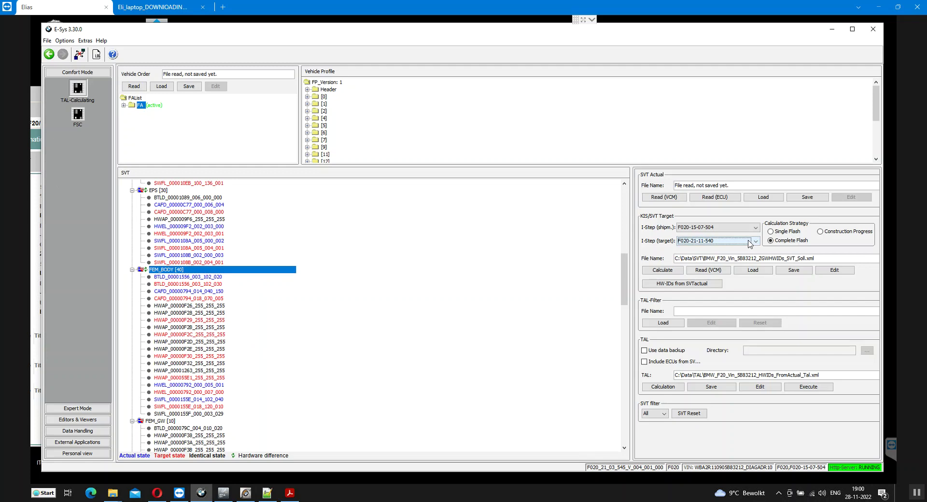
pyautogui.click(658, 272)
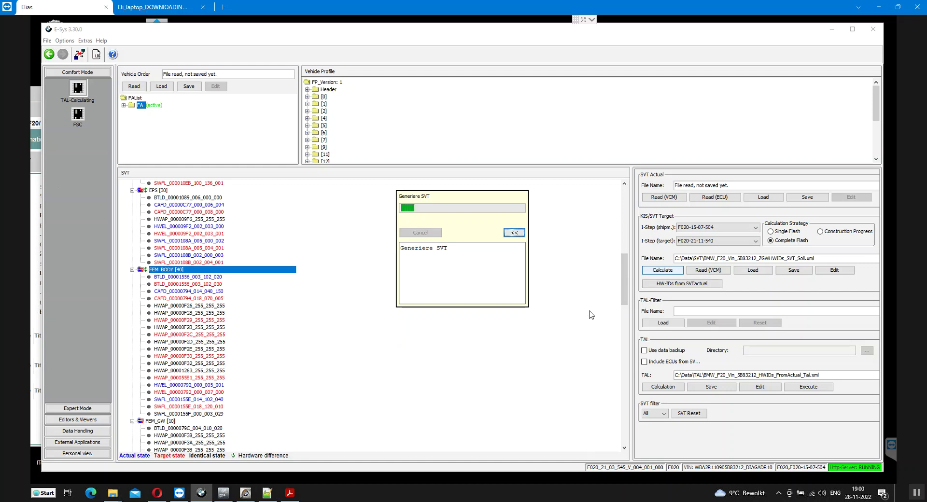
# Send the client 'Bro you are lucky as hell to get back the ZGW'
pyautogui.hotkey('alt', 'Tab')
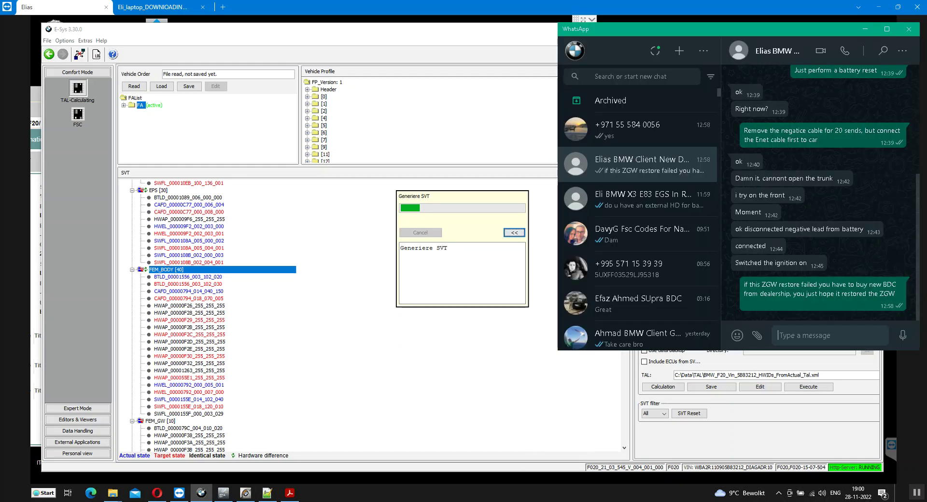
pyautogui.write('Bro you a')
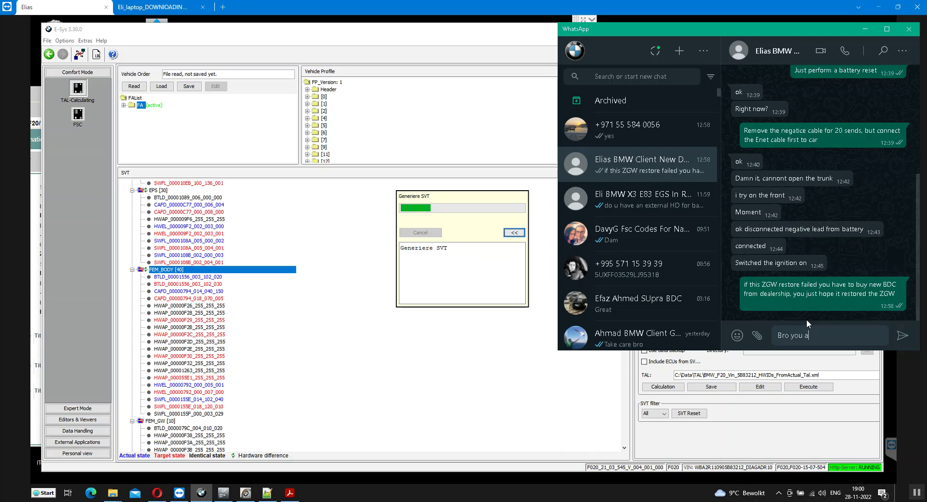
pyautogui.write('re lucky as hell to get back')
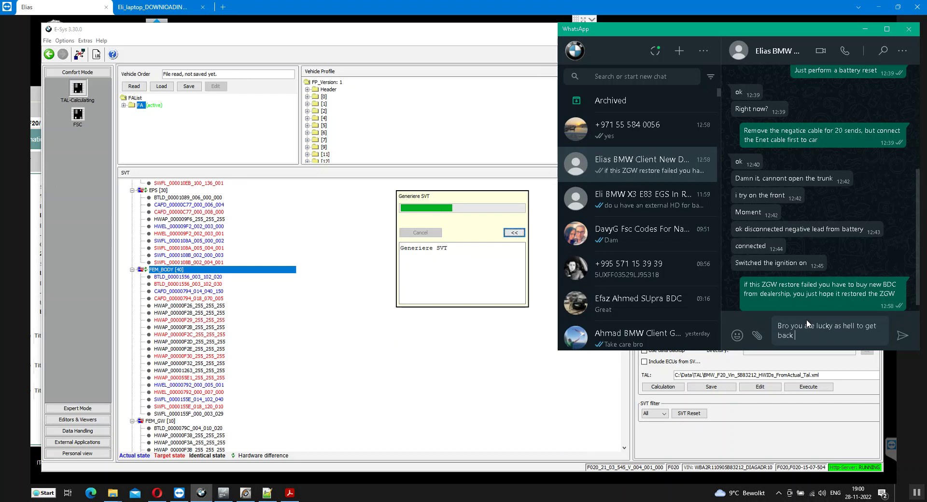
pyautogui.write(' the ZGW')
pyautogui.press('Return')
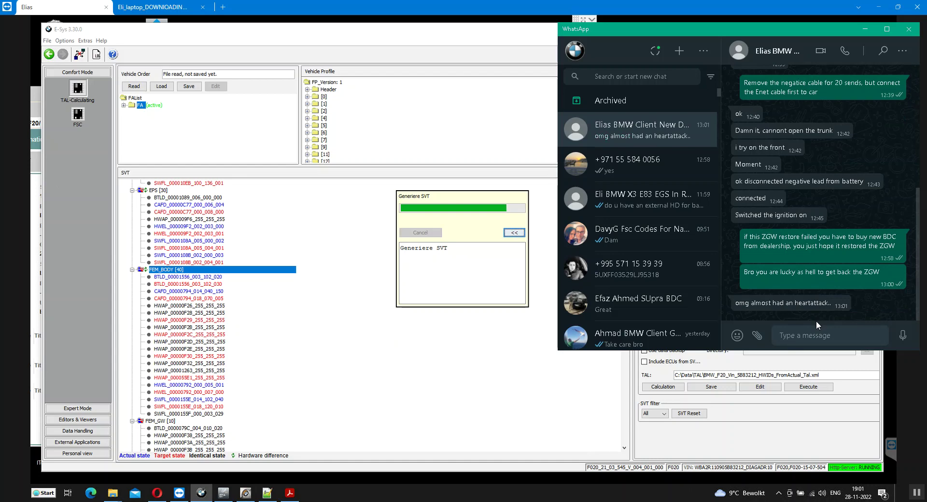
# Draft a warning that ignoring advice to avoid the DME update caused these problems
pyautogui.write('When i tolf you to avoid')
pyautogui.press('BackSpace')
pyautogui.write('d the DME ')
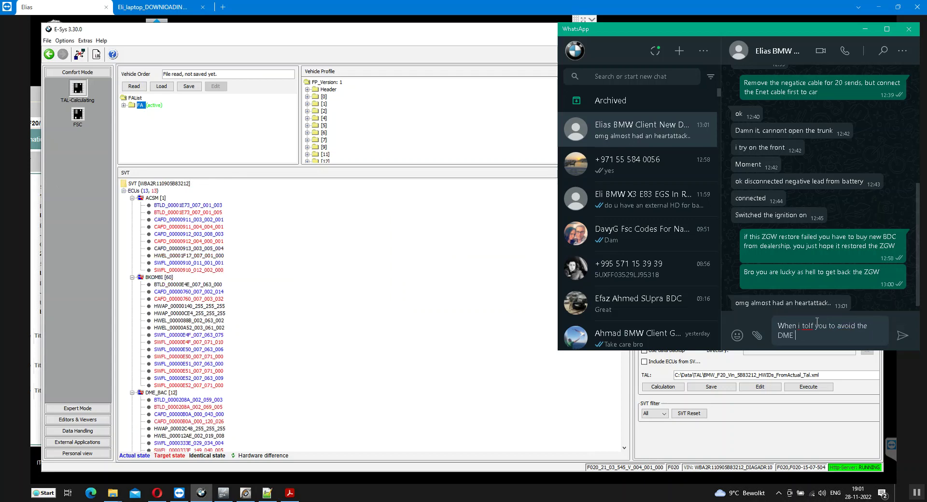
pyautogui.write('UPDATE YOU OUGHT TO LISTEN NEXT')
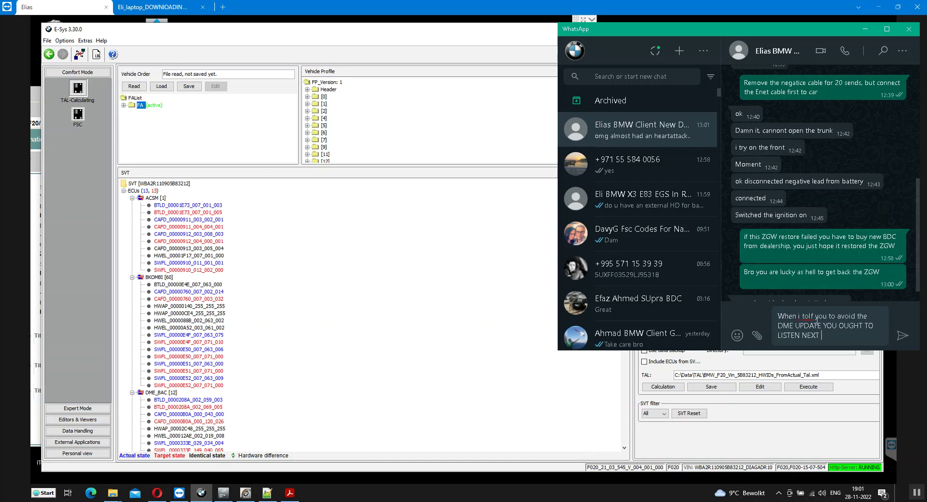
pyautogui.write(' TIME, THESE PROBLEMS OCCUR')
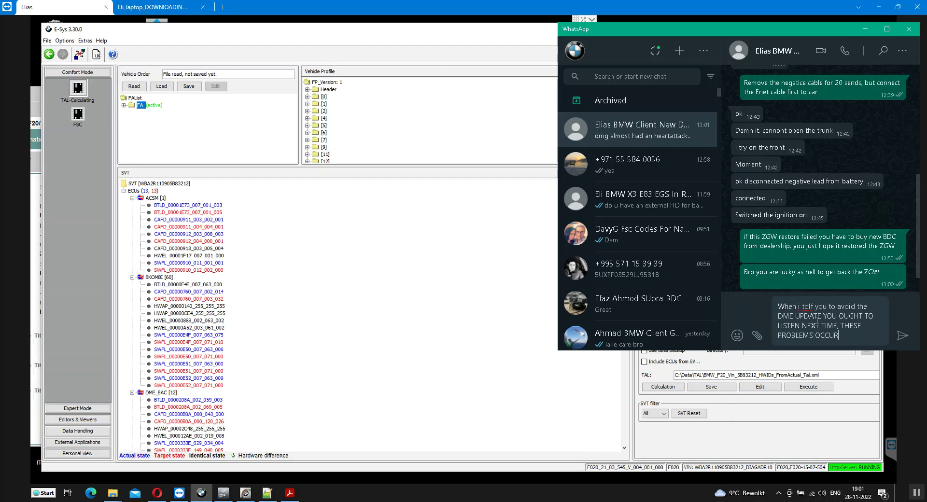
pyautogui.write(' AND IT CIASE')
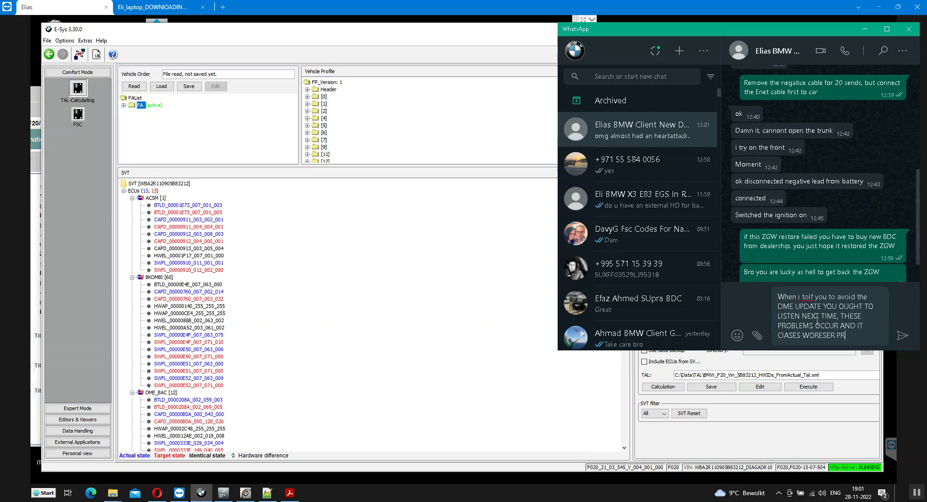
pyautogui.write('S WORESER PROBLEMS')
# Send the DME warning, then in E-Sys select TCB [61] and start saving the actual SVT
pyautogui.press('Return')
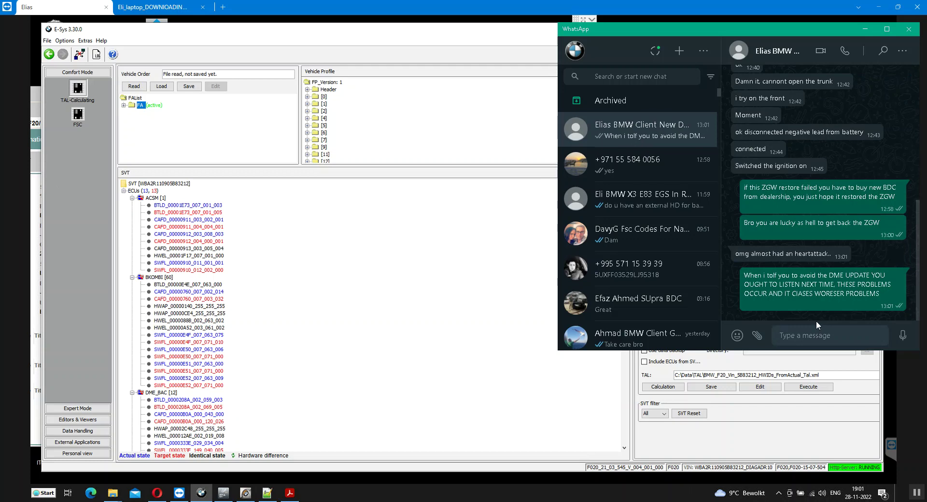
pyautogui.click(483, 180)
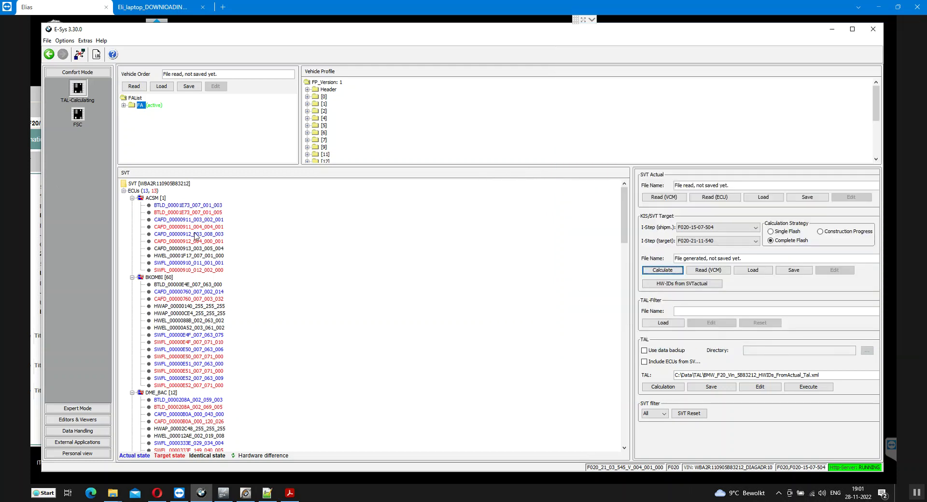
pyautogui.scroll(-20, 195, 236)
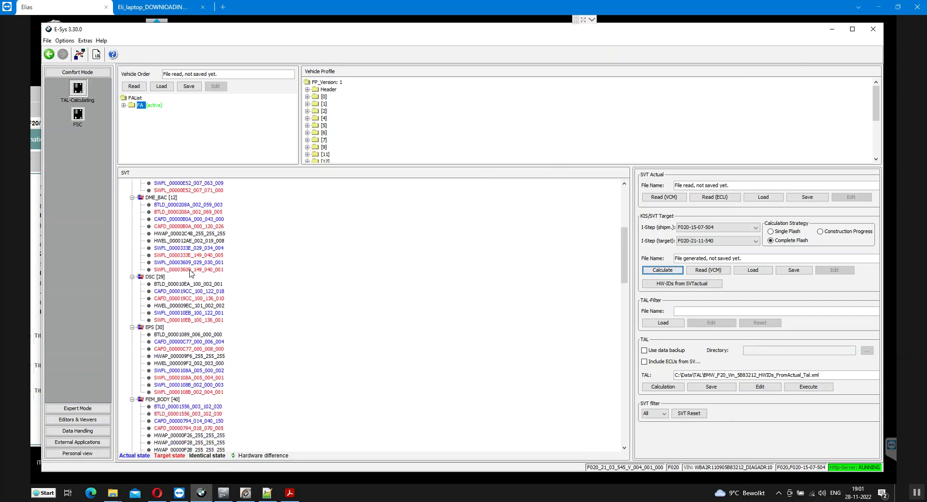
pyautogui.scroll(-20, 191, 273)
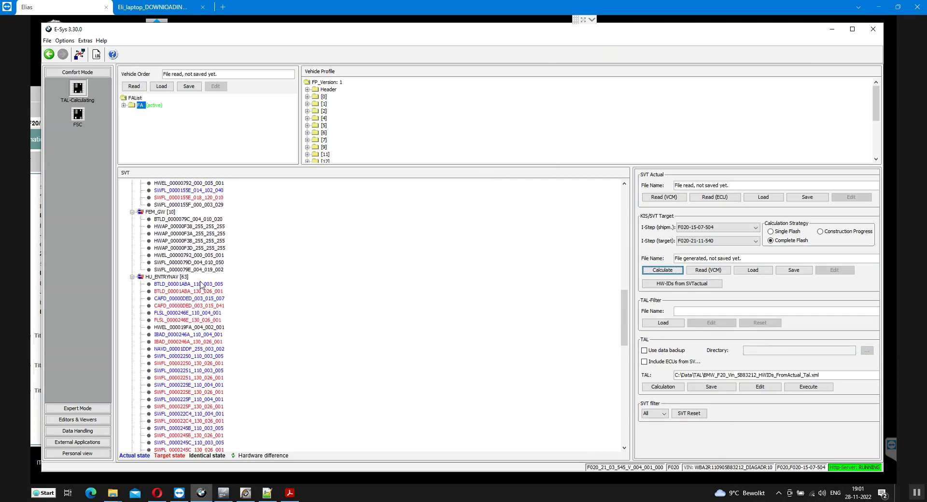
pyautogui.scroll(-20, 202, 287)
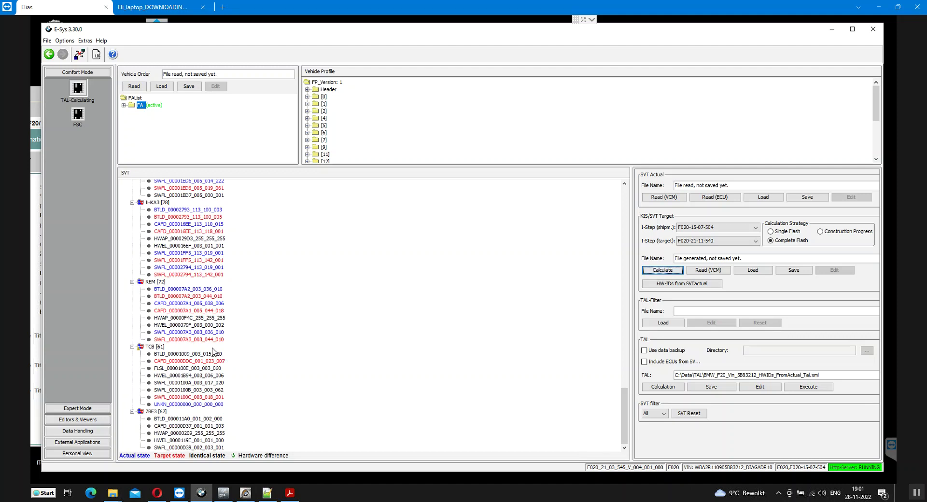
pyautogui.click(159, 347)
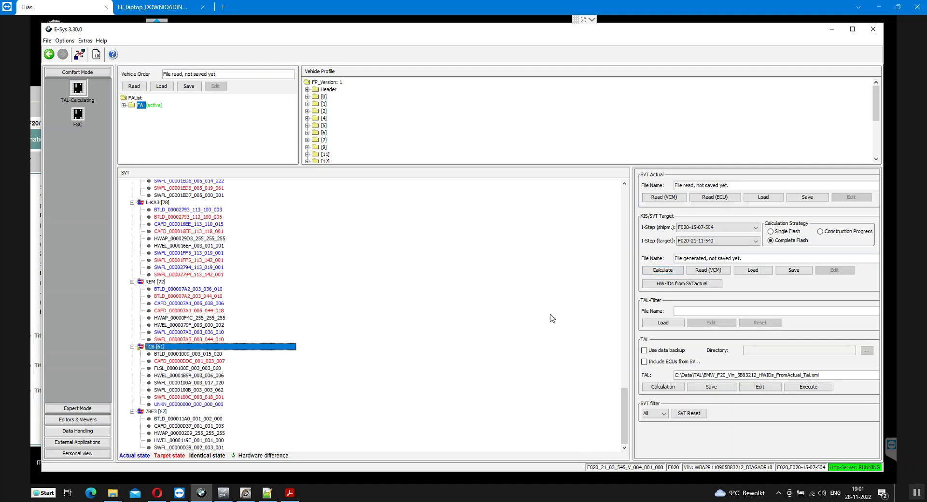
pyautogui.click(804, 198)
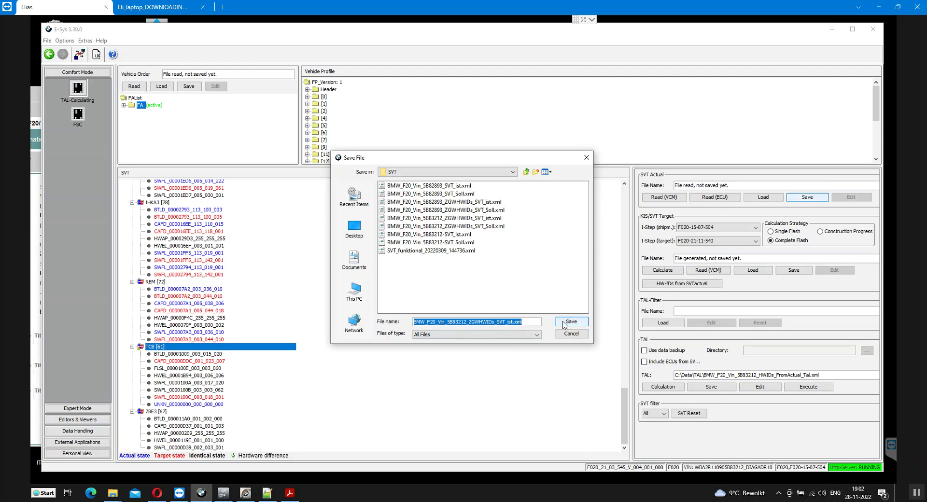
# Save the actual SVT and the TAL, overwriting the existing files
pyautogui.click(570, 323)
pyautogui.click(570, 323)
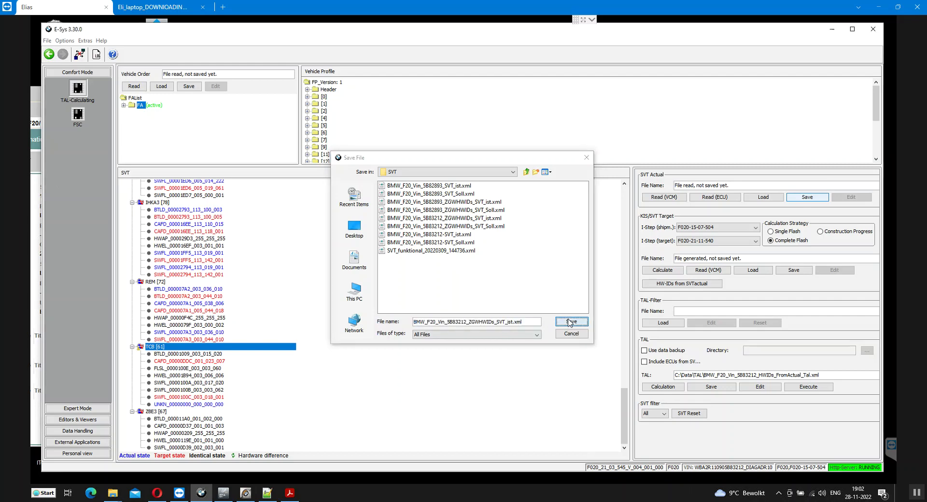
pyautogui.click(433, 265)
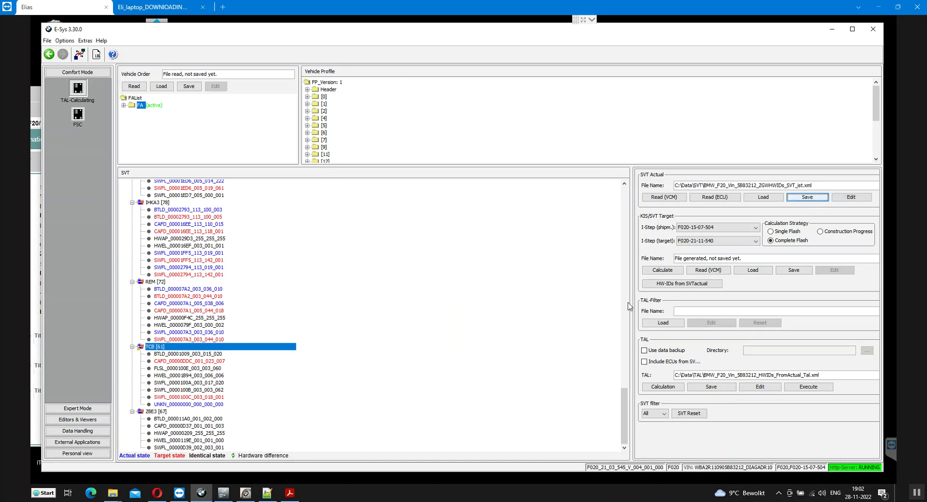
pyautogui.click(709, 390)
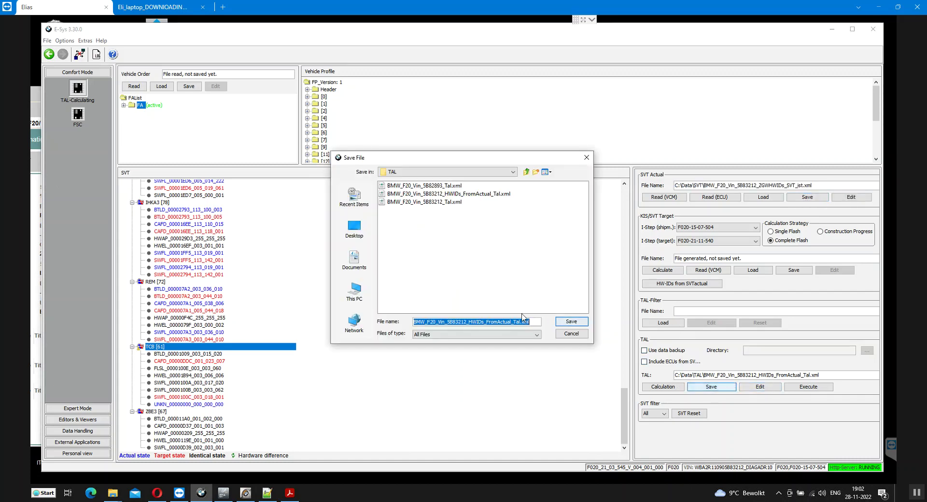
pyautogui.click(570, 323)
pyautogui.click(431, 265)
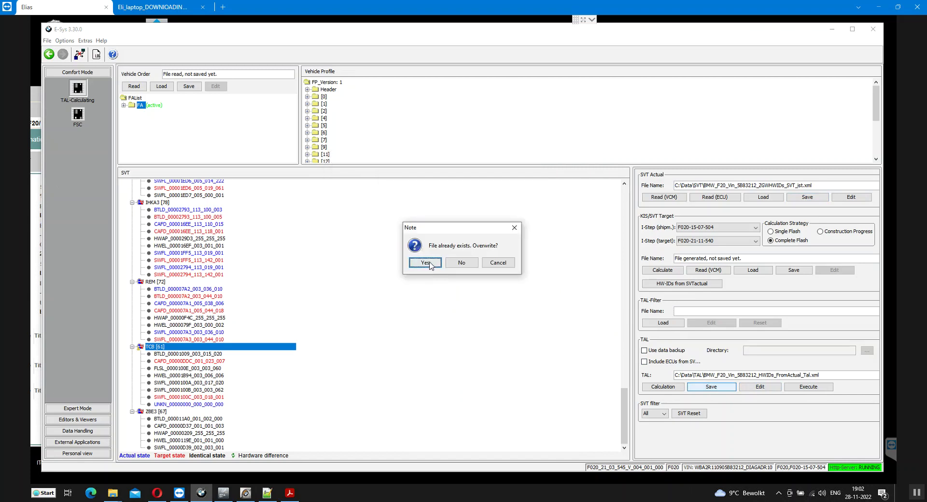
pyautogui.click(658, 387)
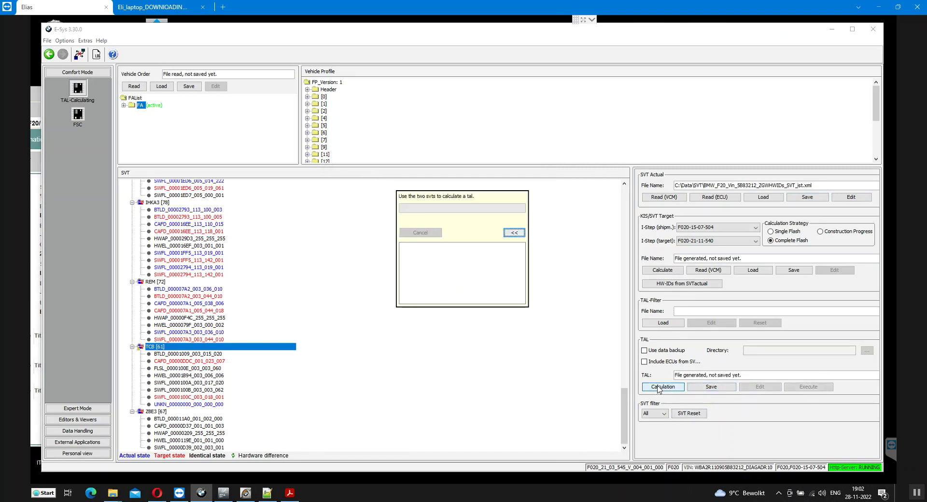
pyautogui.click(710, 389)
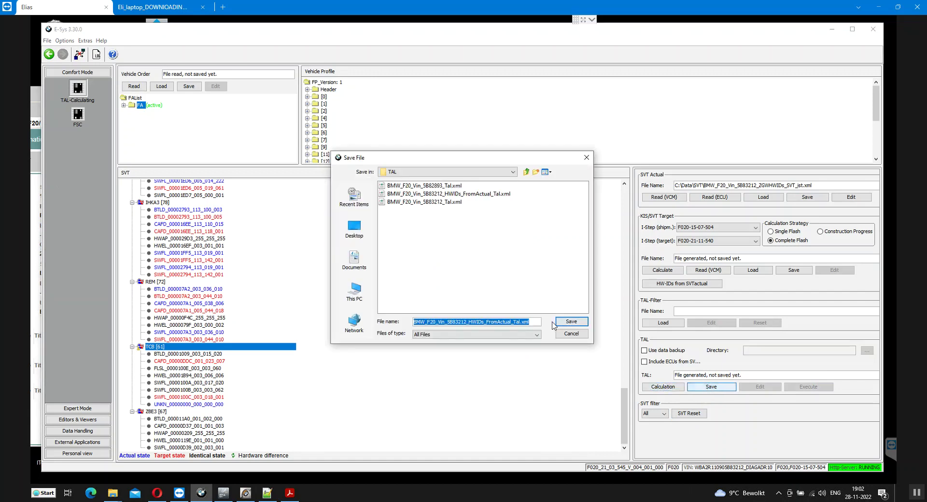
pyautogui.click(566, 323)
pyautogui.click(426, 264)
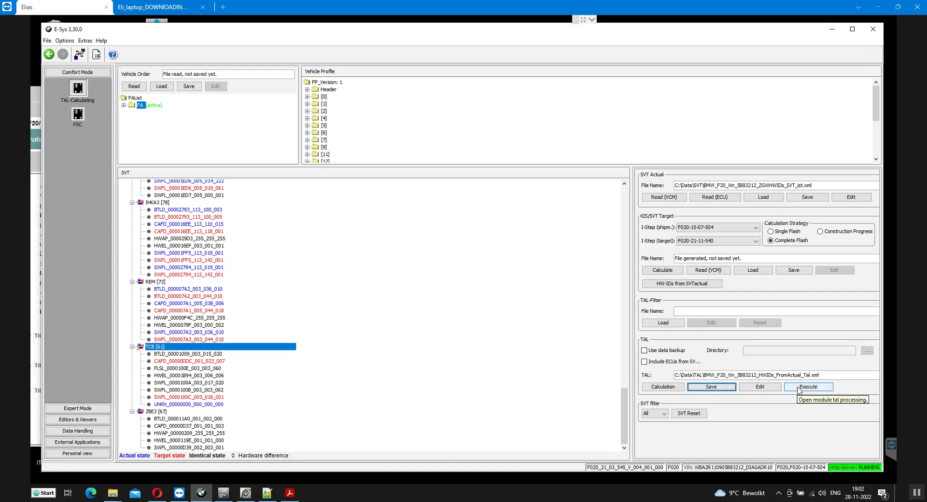
pyautogui.click(800, 388)
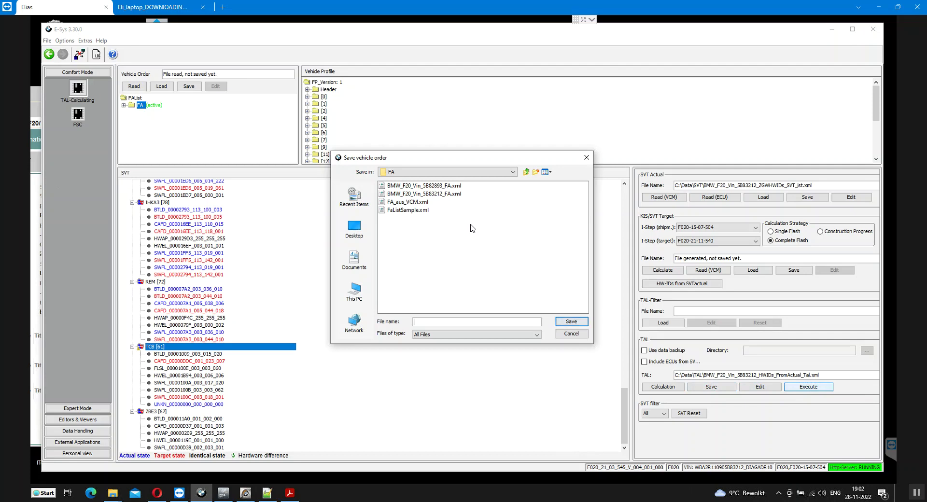
pyautogui.click(570, 334)
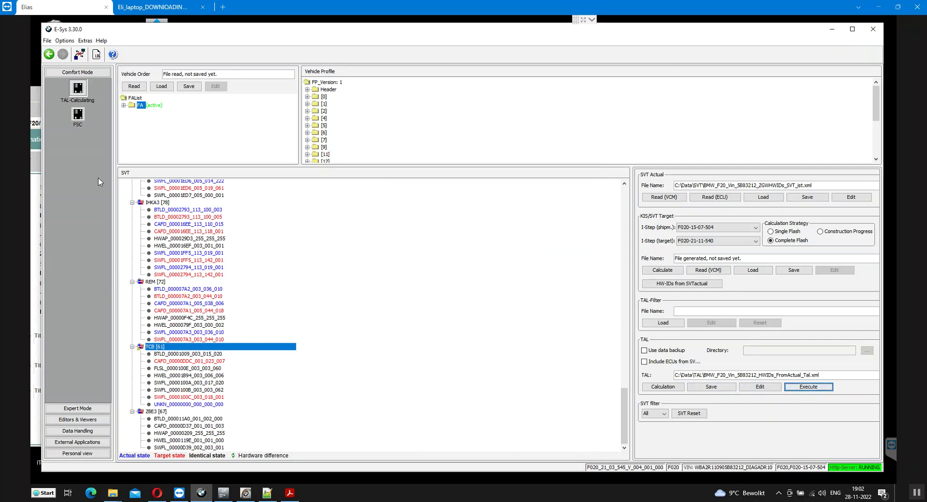
# Reload the new TAL in Expert Mode TAL-Processing and tick only TCB 61
pyautogui.click(86, 409)
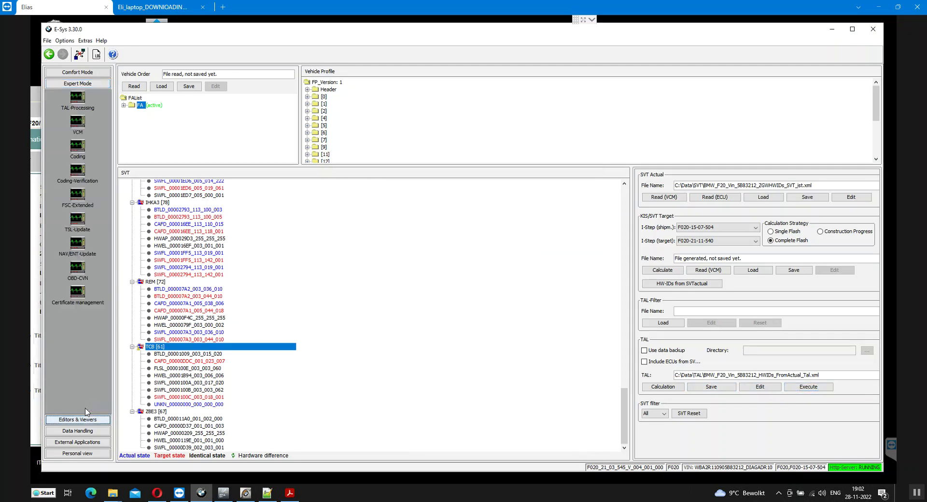
pyautogui.click(81, 97)
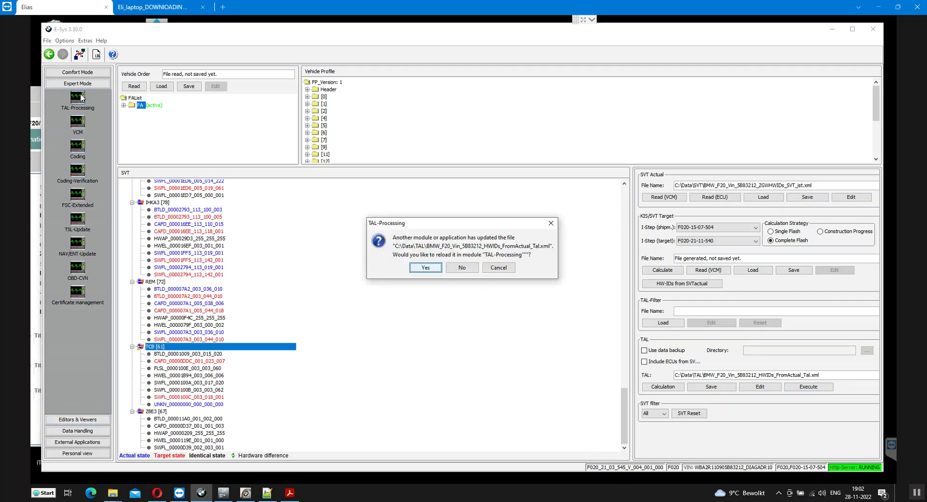
pyautogui.click(426, 267)
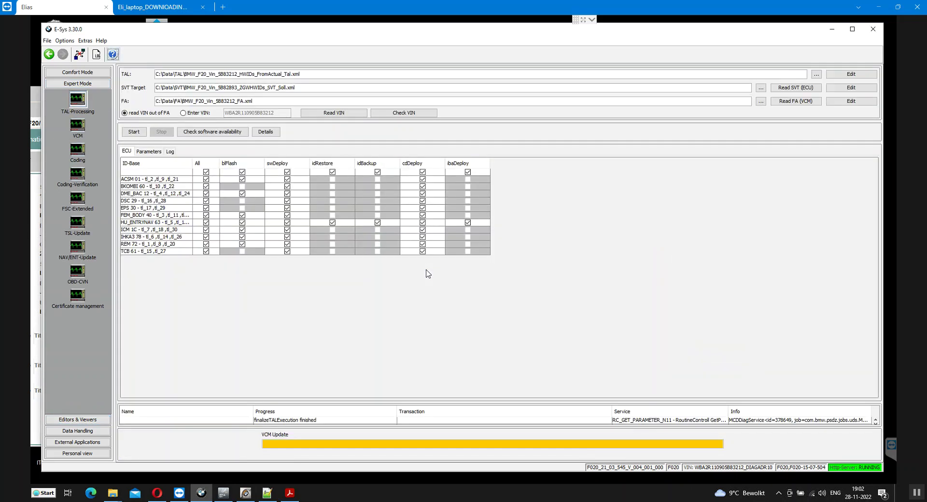
pyautogui.click(206, 173)
pyautogui.click(207, 252)
pyautogui.click(213, 131)
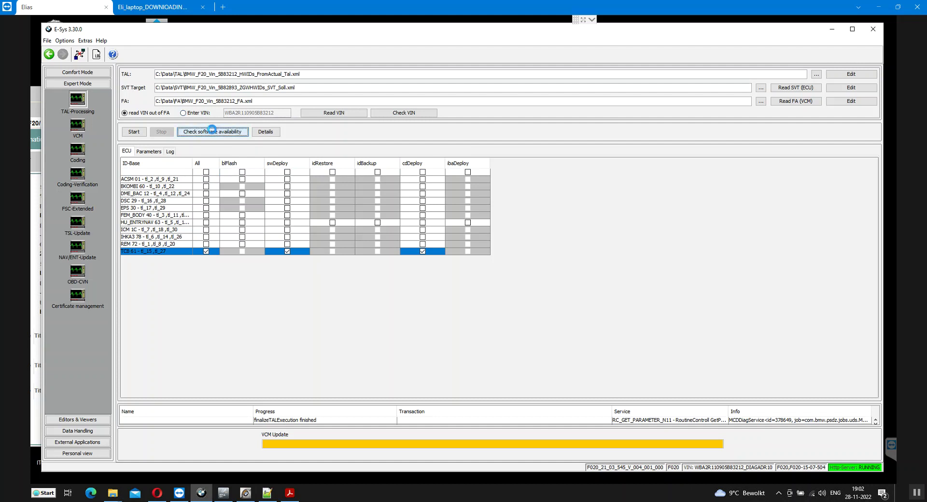
pyautogui.click(461, 264)
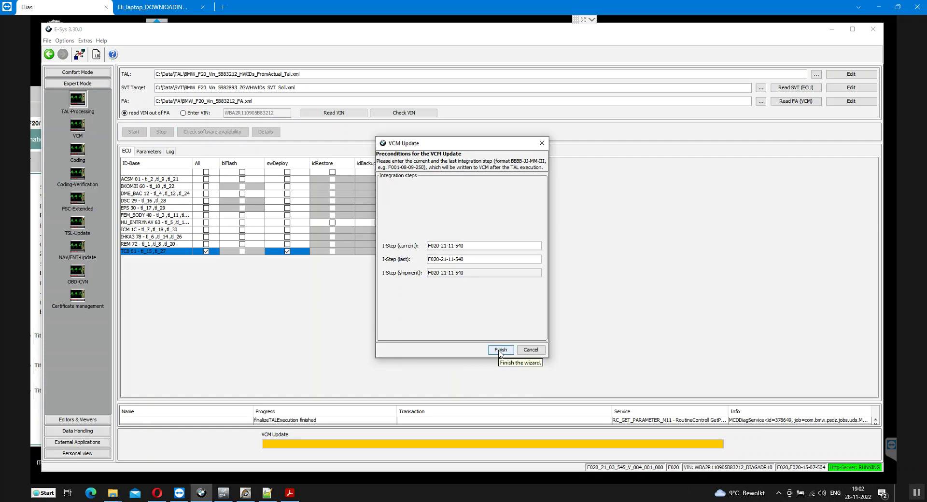
pyautogui.click(500, 350)
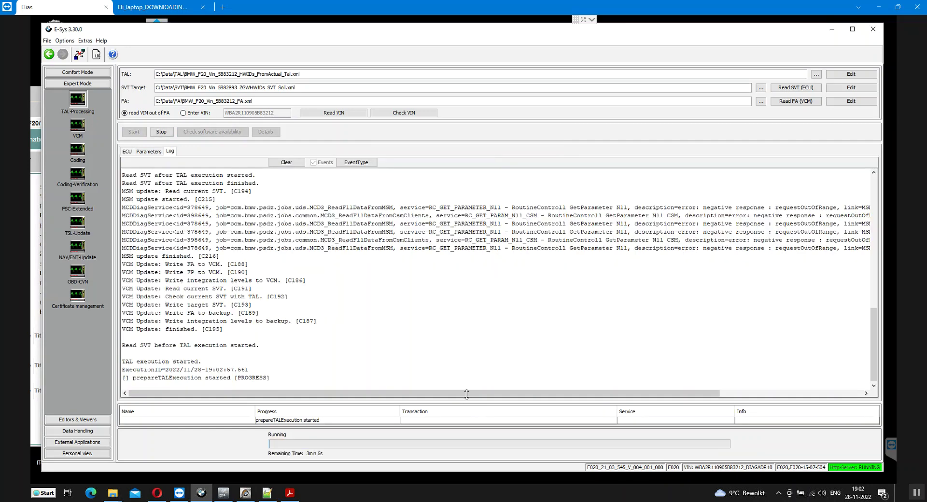
# Enlarge the log pane and wait while the TCB 61 TAL executes
pyautogui.moveTo(466, 394); pyautogui.dragTo(467, 387)
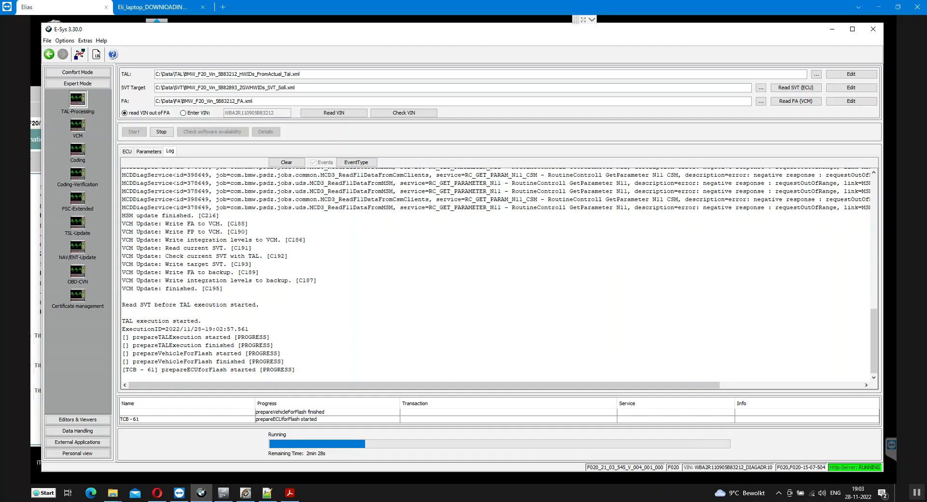
pyautogui.moveTo(477, 501)
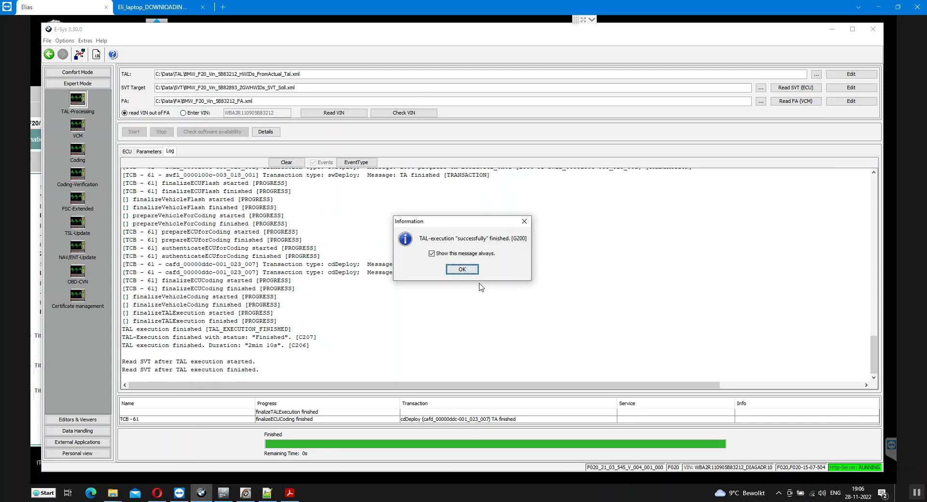
# Acknowledge the TCB 61 success notice, review the log, and briefly check WhatsApp while VCM finishes
pyautogui.click(468, 270)
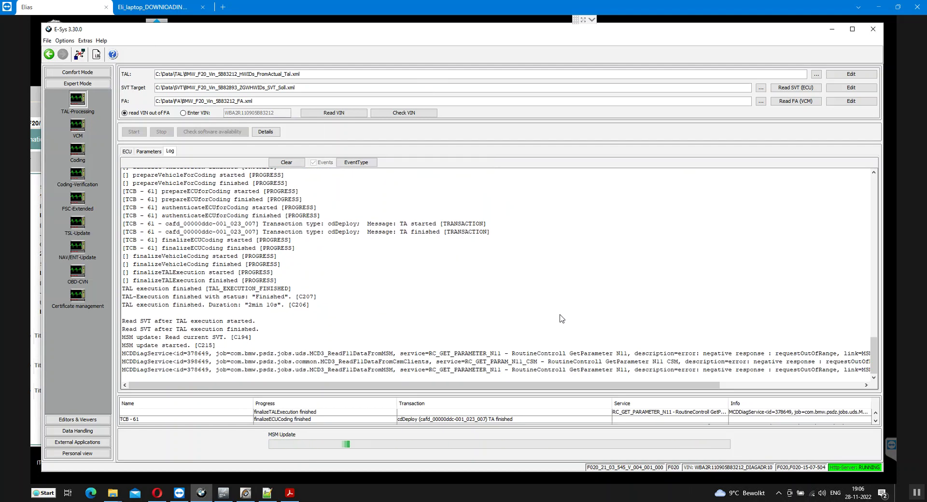
pyautogui.scroll(5, 362, 293)
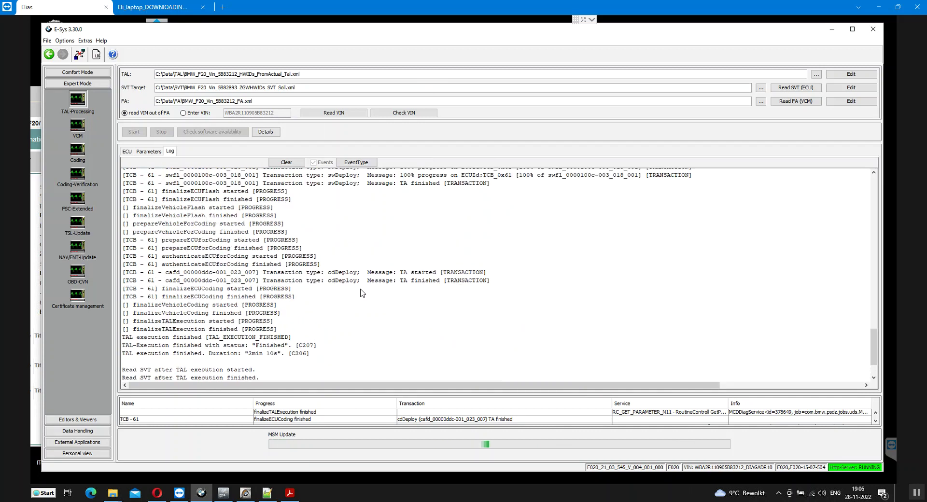
pyautogui.scroll(3, 363, 293)
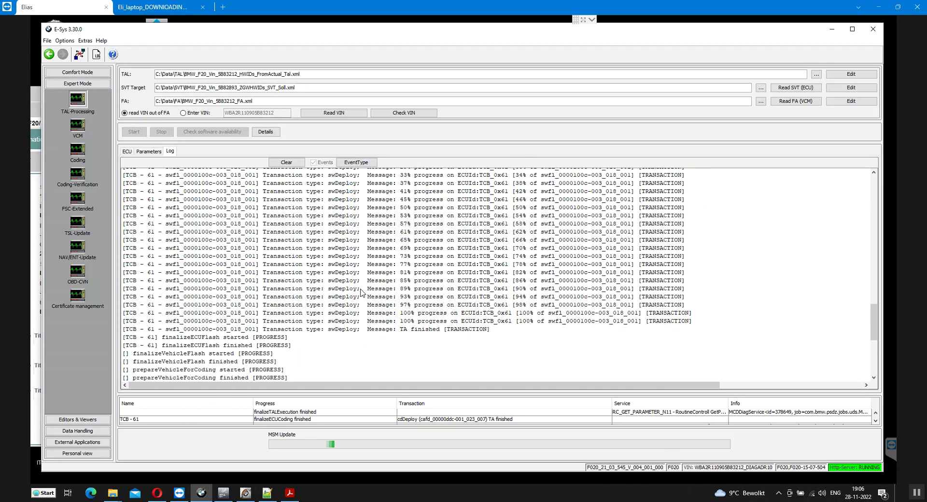
pyautogui.scroll(-8, 362, 293)
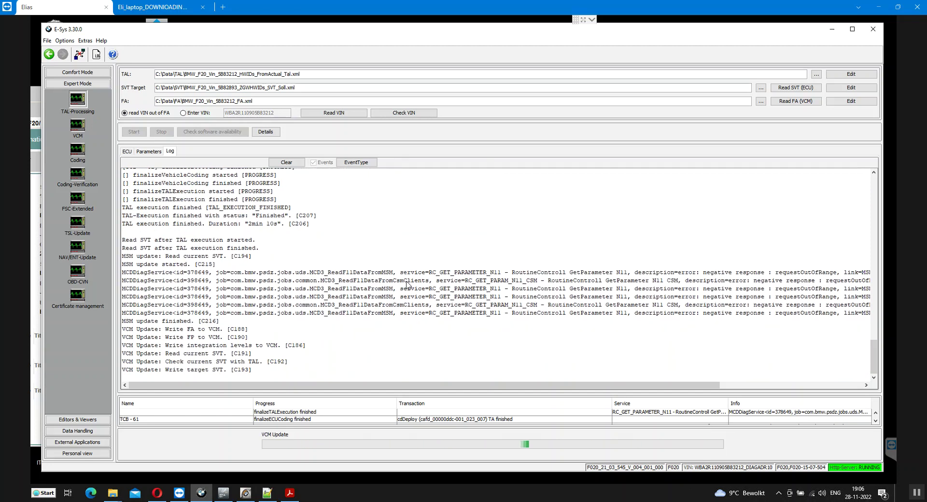
pyautogui.hotkey('alt', 'Tab')
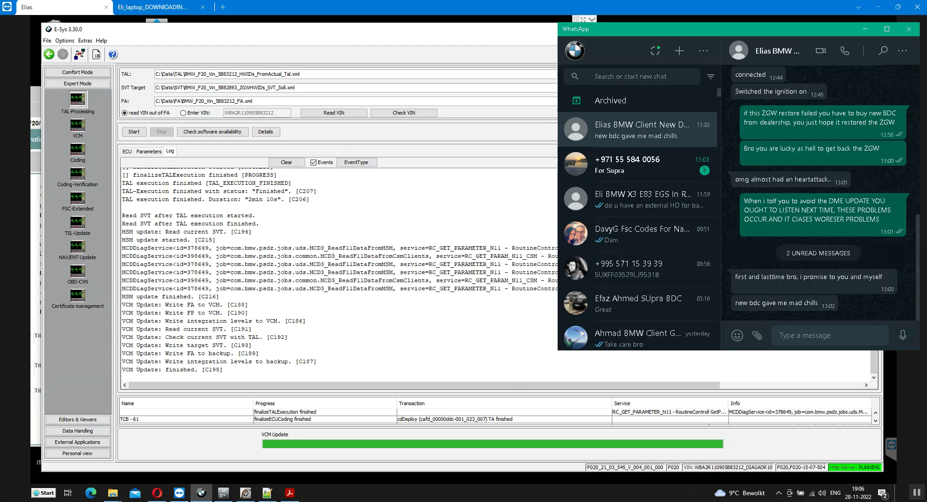
pyautogui.hotkey('alt', 'Tab')
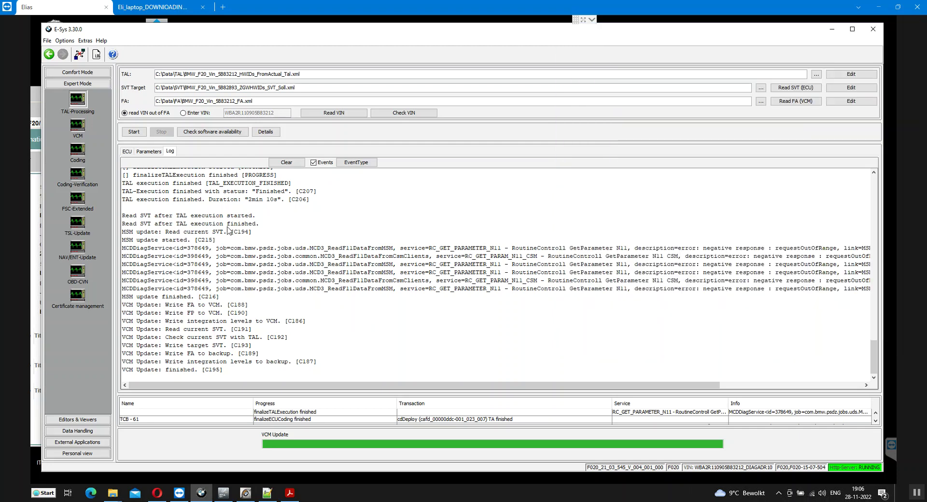
# Re-read the car's actual SVT from its ECUs in Comfort Mode TAL-Calculating
pyautogui.click(128, 152)
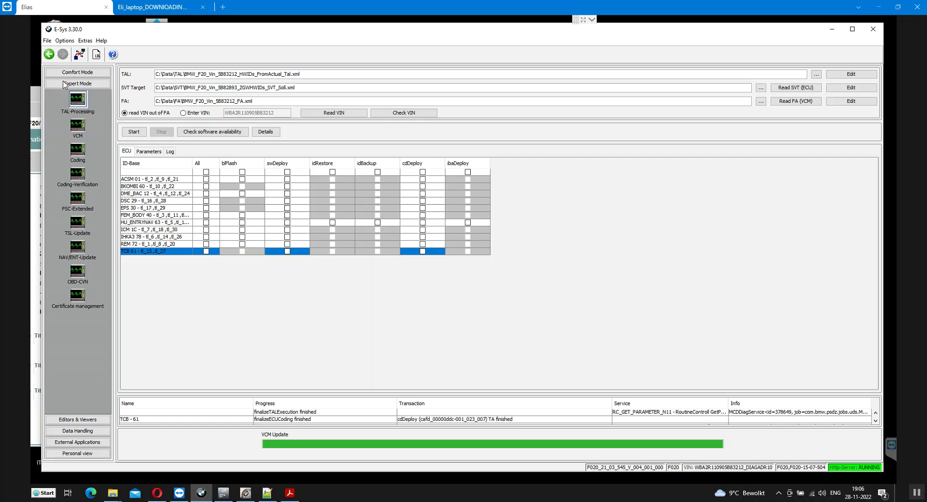
pyautogui.click(75, 72)
pyautogui.click(77, 87)
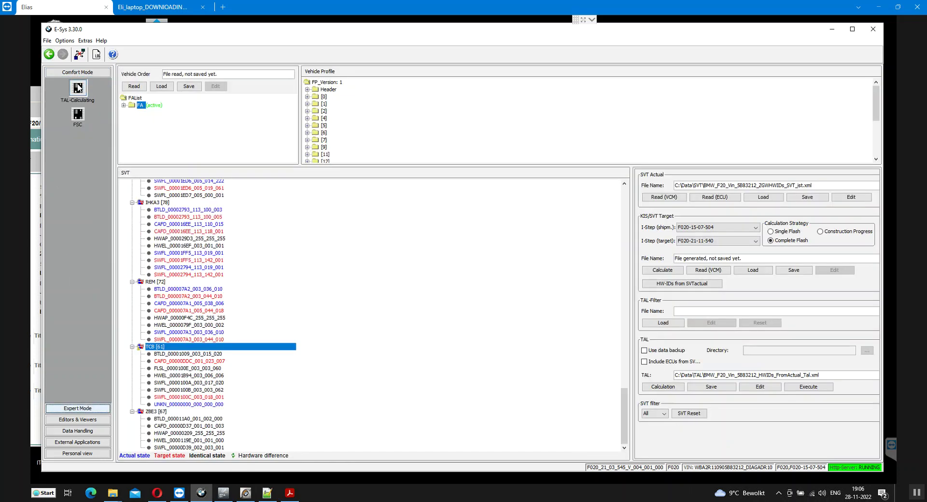
pyautogui.click(709, 199)
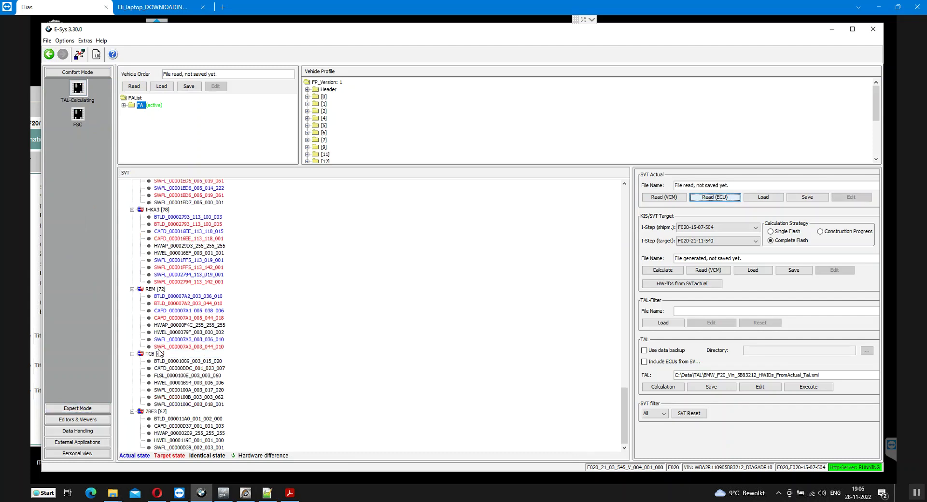
# Select the TCB [61] and REM [72] nodes, then draft 'bro an pay $260 for my tiem' in WhatsApp
pyautogui.click(159, 355)
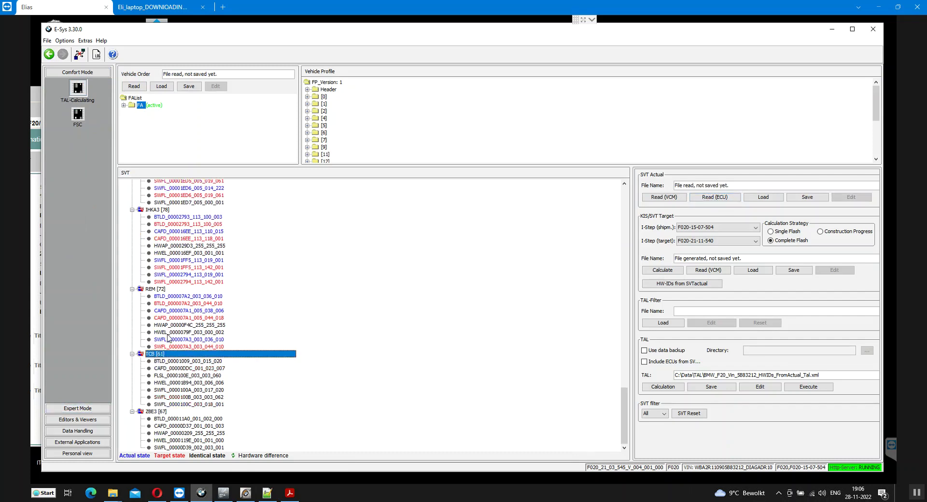
pyautogui.scroll(1, 168, 338)
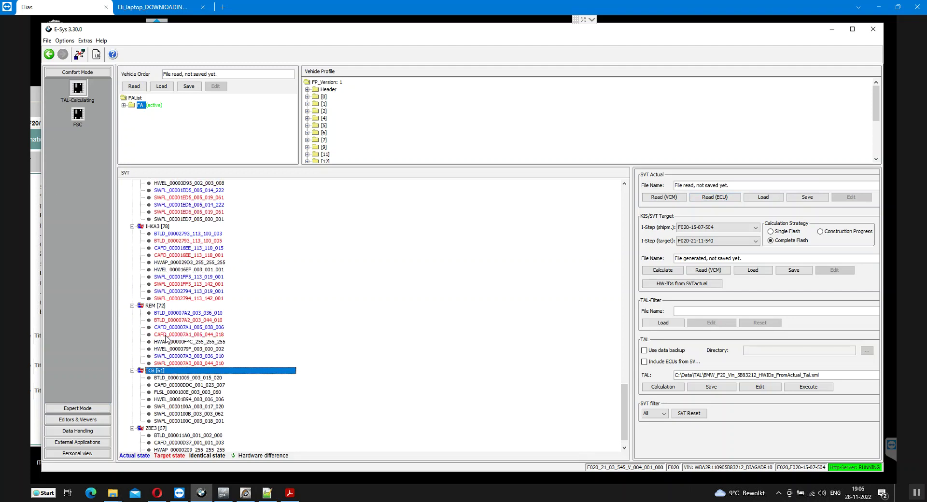
pyautogui.click(162, 308)
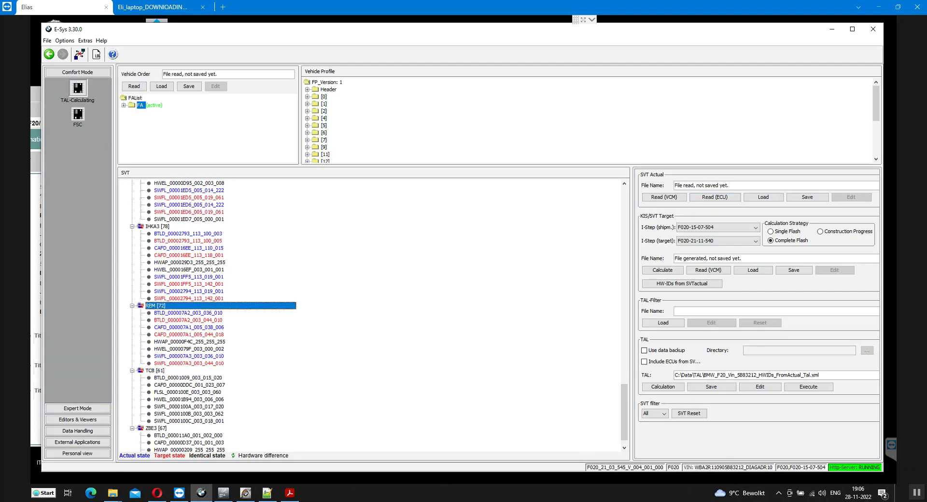
pyautogui.hotkey('alt', 'Tab')
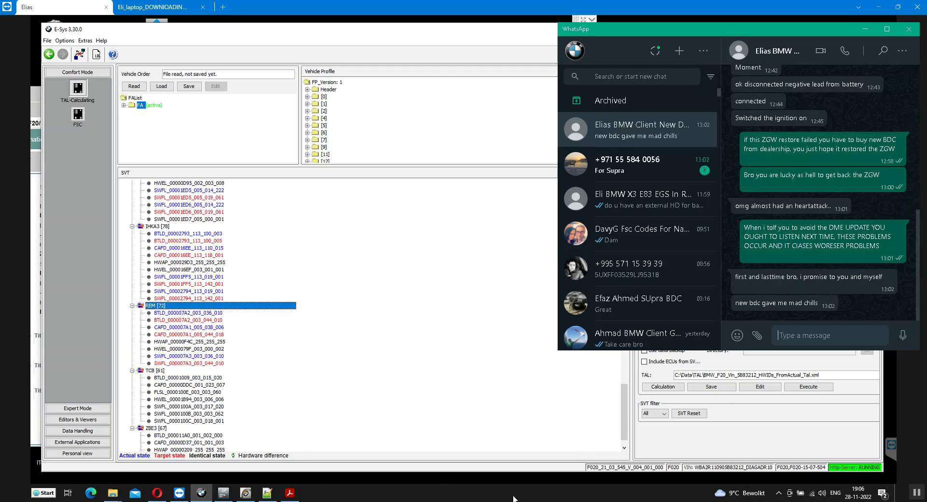
pyautogui.write('bro an pay $260 for my tiem')
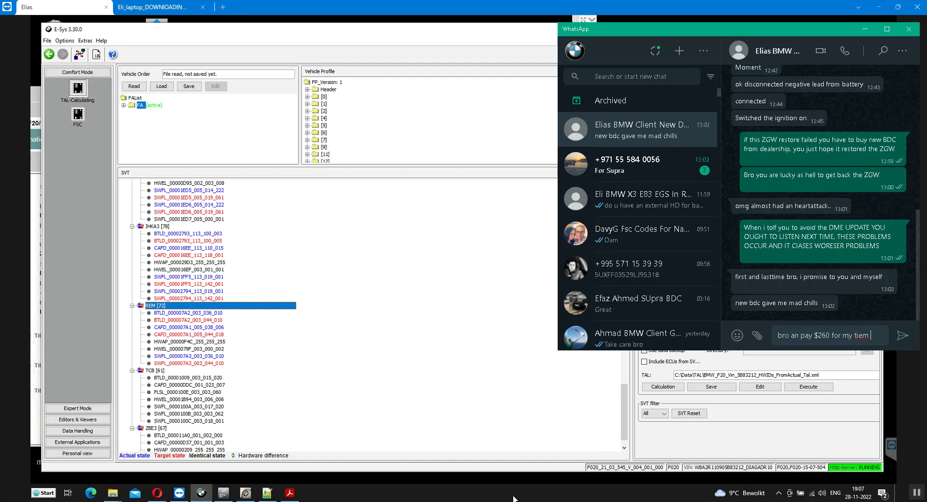
# Send the $260 payment request and a message that all modules will be updated and the TCB restored
pyautogui.press('Return')
pyautogui.write('i will')
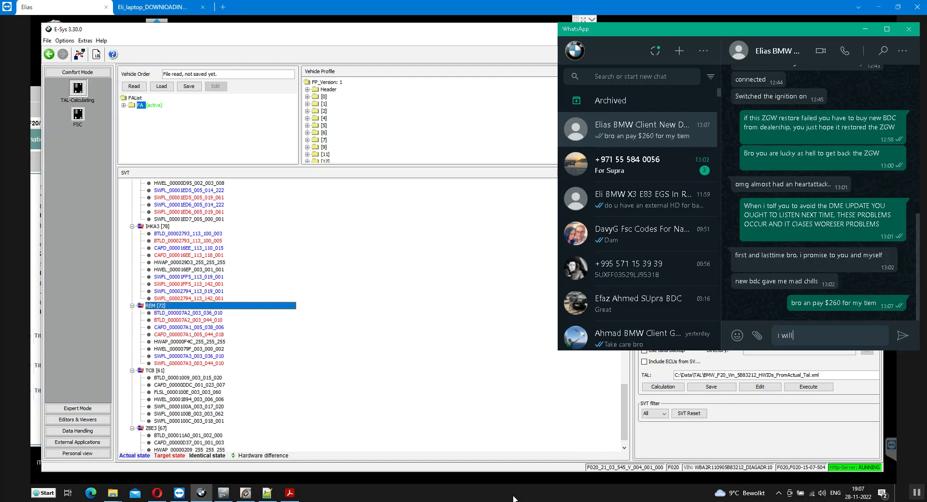
pyautogui.write(' update all module')
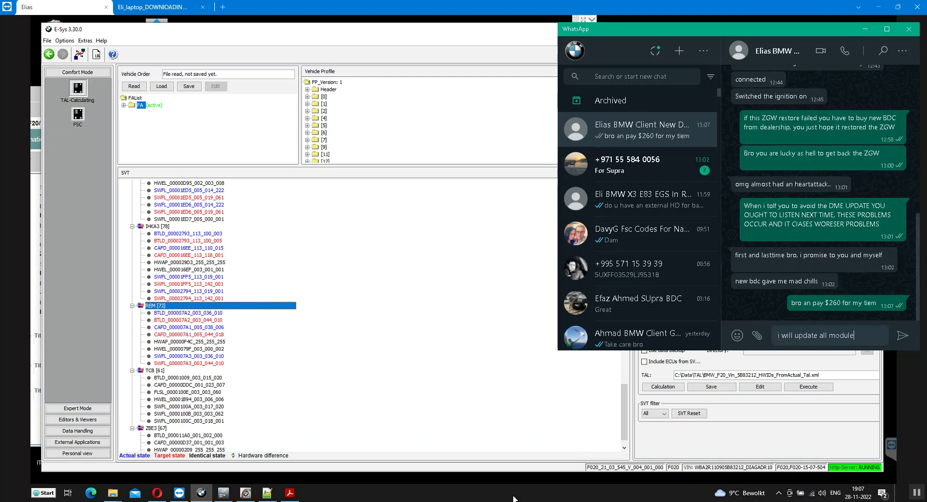
pyautogui.write(' on car now in esys, the')
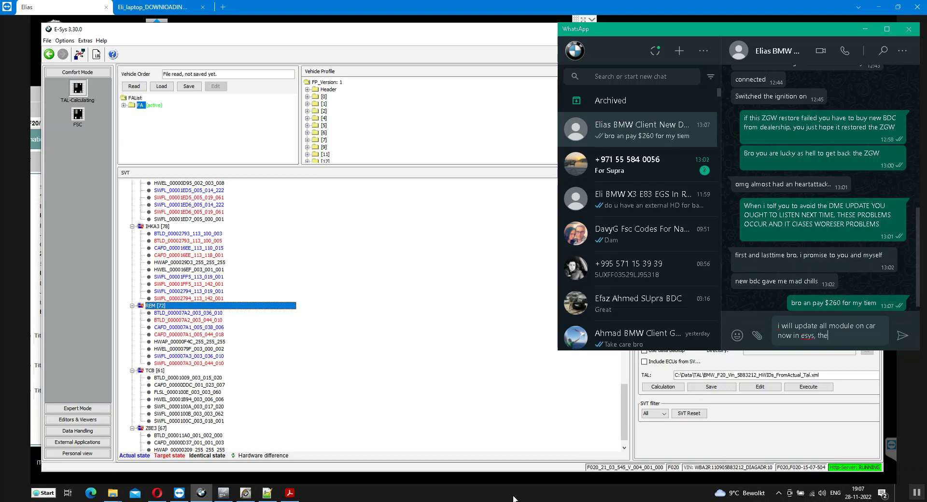
pyautogui.write(' tcb has been rets')
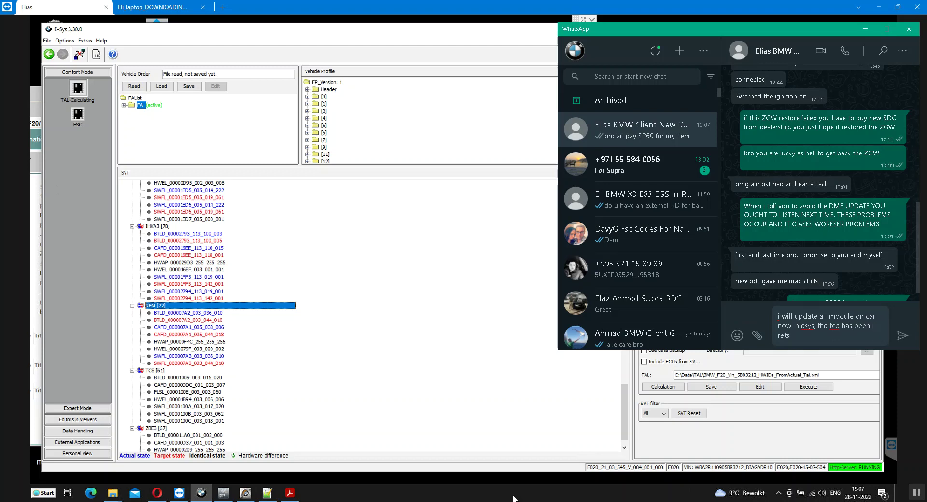
pyautogui.press('BackSpace')
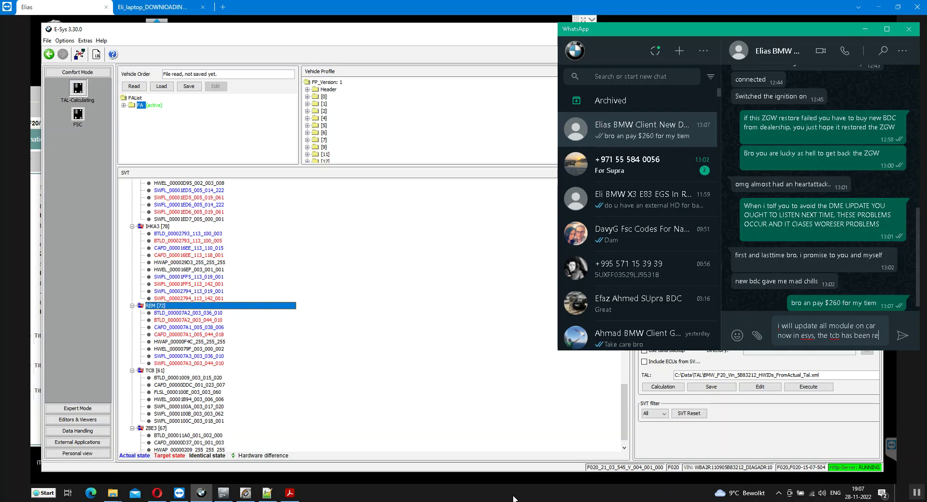
pyautogui.write('stored')
pyautogui.press('Return')
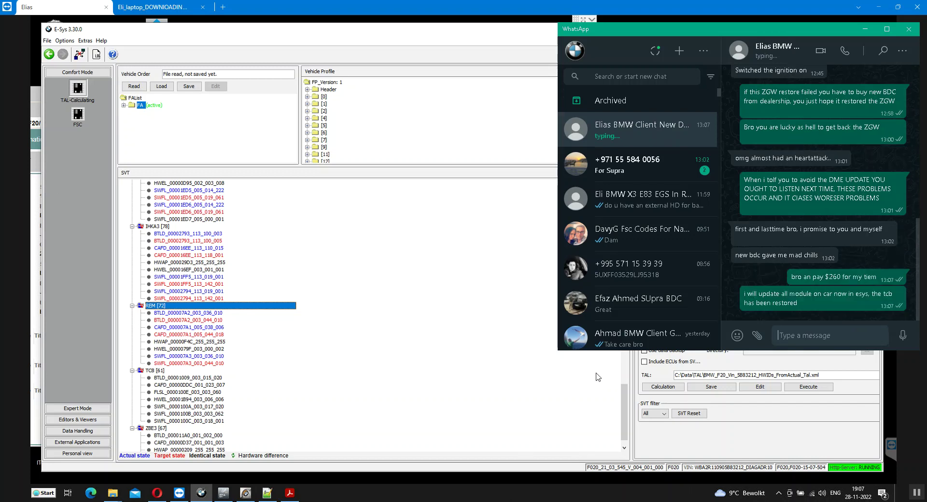
# Reply 'yes' in the other contact's WhatsApp chat
pyautogui.click(627, 169)
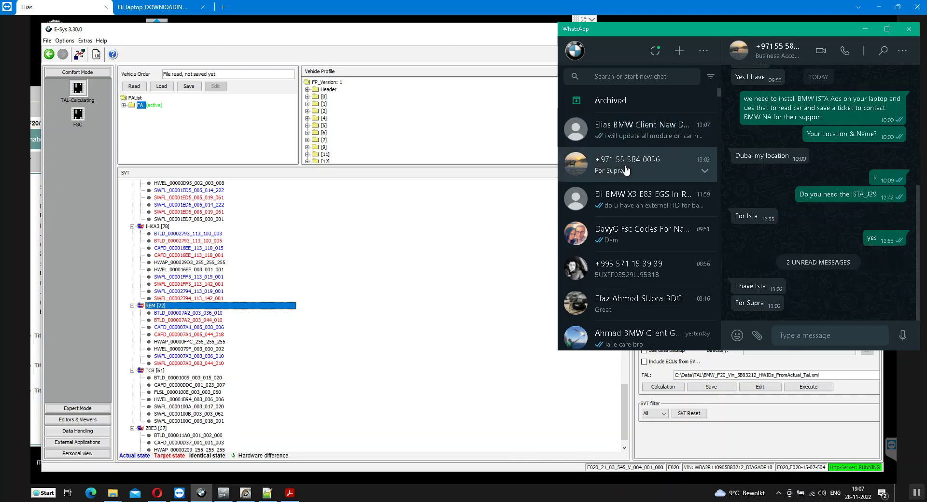
pyautogui.write('yes')
pyautogui.press('Return')
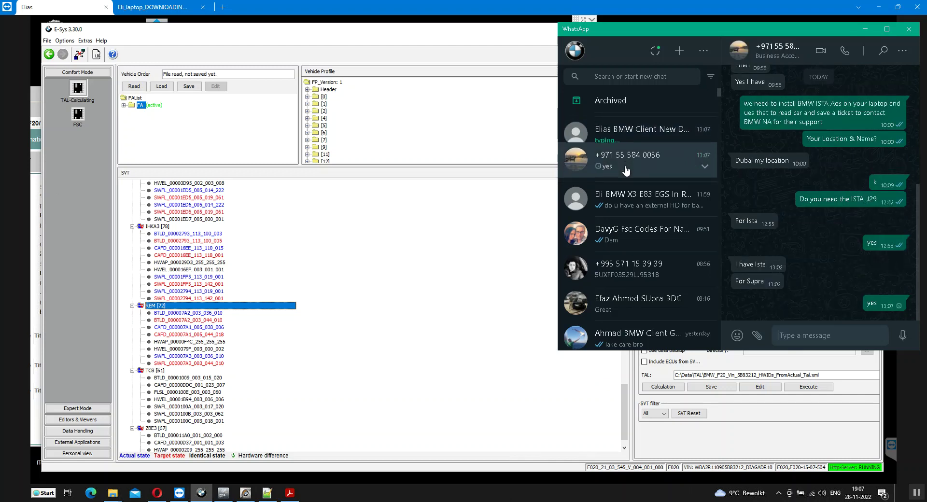
# Return to the client's chat, discard the draft question about the DME, and go back to E-Sys
pyautogui.click(627, 167)
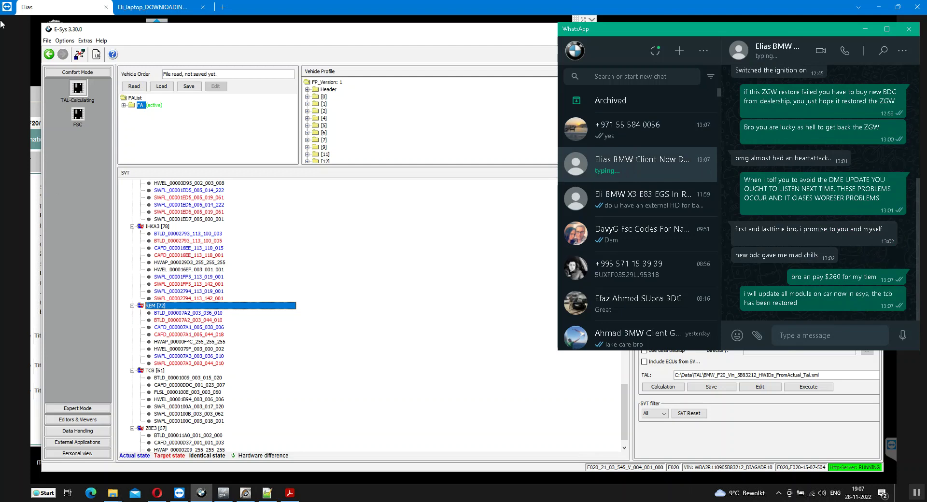
pyautogui.write('should i go ahead and do the ')
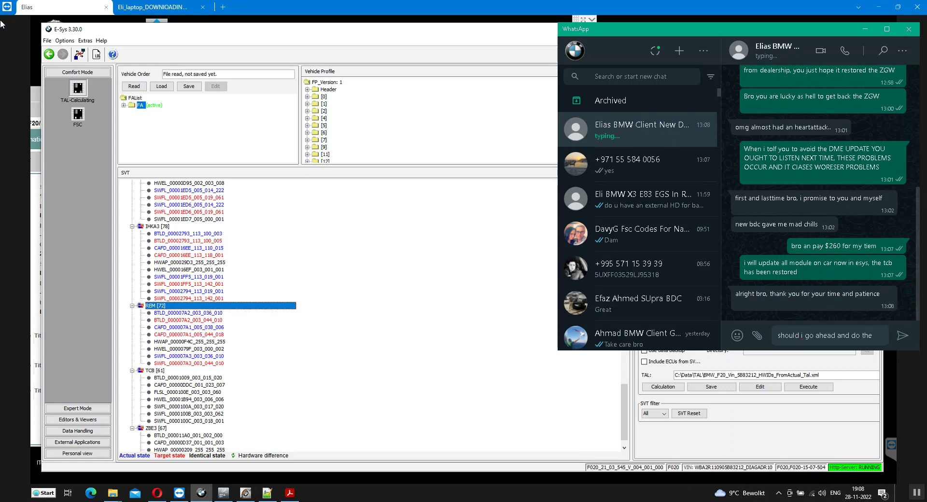
pyautogui.write('DME and the')
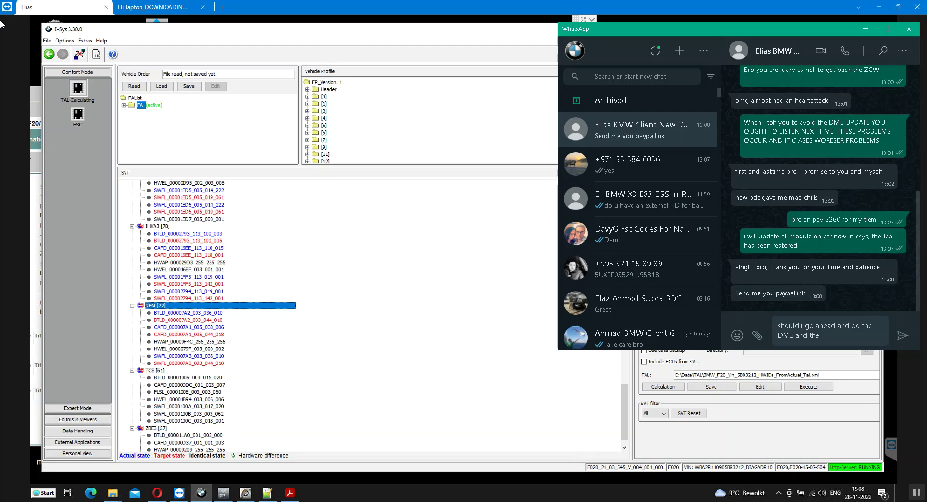
pyautogui.press('BackSpace')
pyautogui.press('BackSpace')
pyautogui.press('BackSpace')
pyautogui.press('BackSpace')
pyautogui.press('BackSpace')
pyautogui.press('BackSpace')
pyautogui.press('BackSpace')
pyautogui.press('BackSpace')
pyautogui.press('BackSpace')
pyautogui.press('BackSpace')
pyautogui.press('BackSpace')
pyautogui.press('BackSpace')
pyautogui.press('BackSpace')
pyautogui.press('BackSpace')
pyautogui.press('BackSpace')
pyautogui.press('BackSpace')
pyautogui.press('BackSpace')
pyautogui.press('BackSpace')
pyautogui.press('BackSpace')
pyautogui.press('BackSpace')
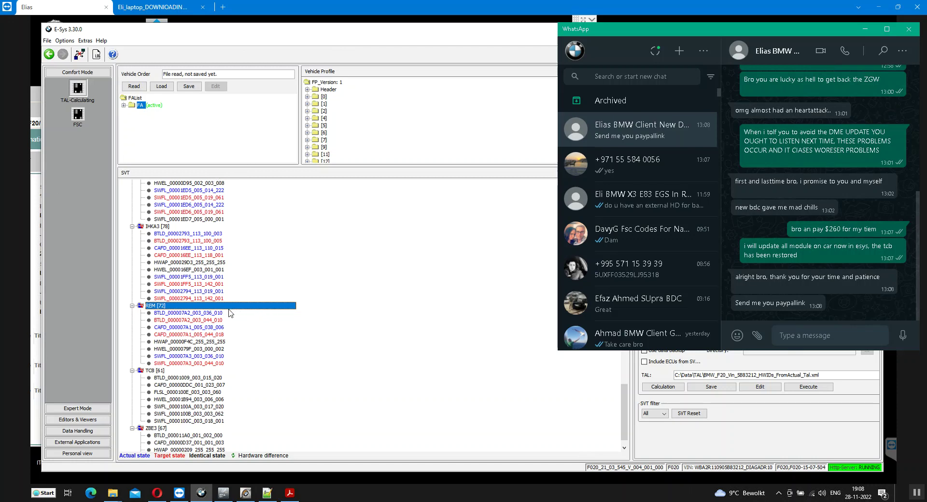
pyautogui.click(205, 307)
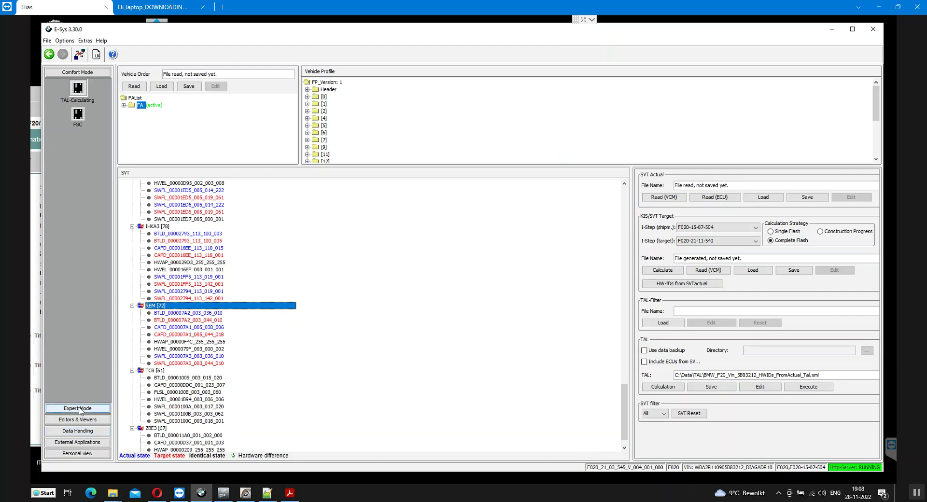
# Dismiss the save vehicle order prompt and tick All actions for only REM 72 in Expert Mode TAL-Processing
pyautogui.click(804, 387)
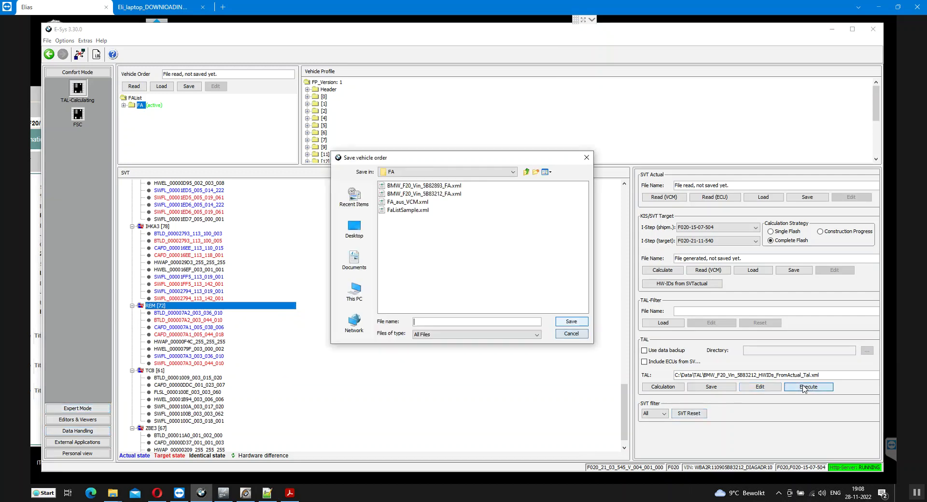
pyautogui.click(577, 339)
pyautogui.click(77, 408)
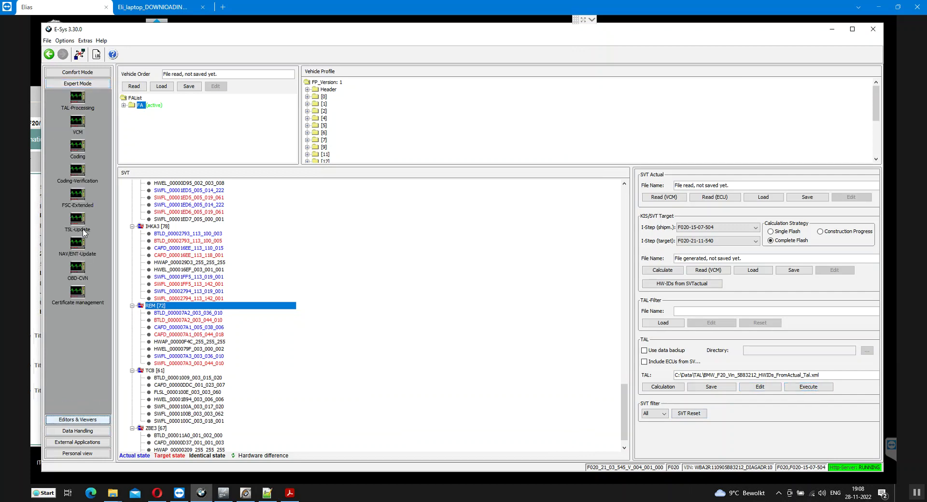
pyautogui.click(77, 98)
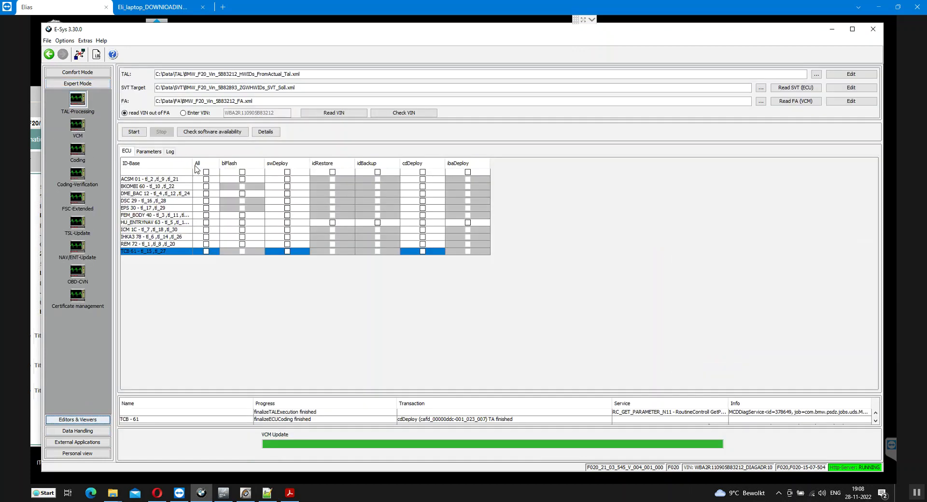
pyautogui.click(206, 244)
pyautogui.click(207, 244)
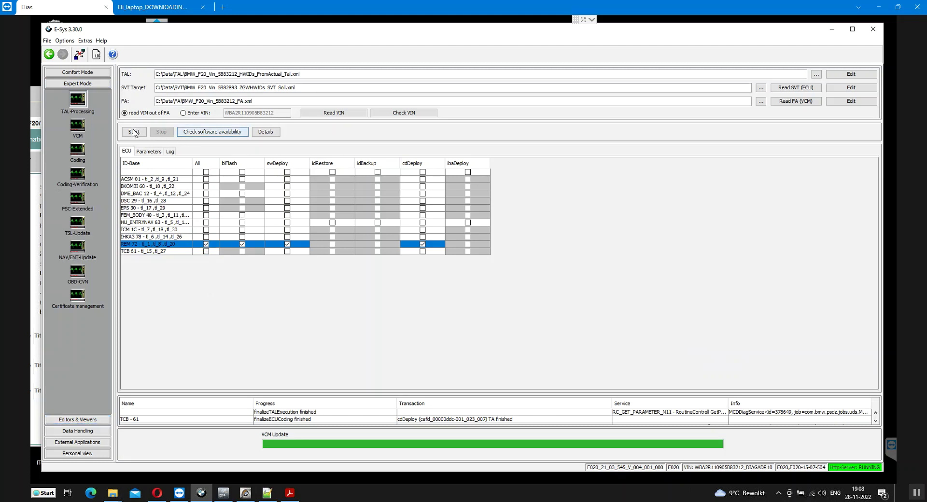
# Confirm software availability, then start the REM 72 TAL execution and finish the VCM update dialog
pyautogui.click(189, 134)
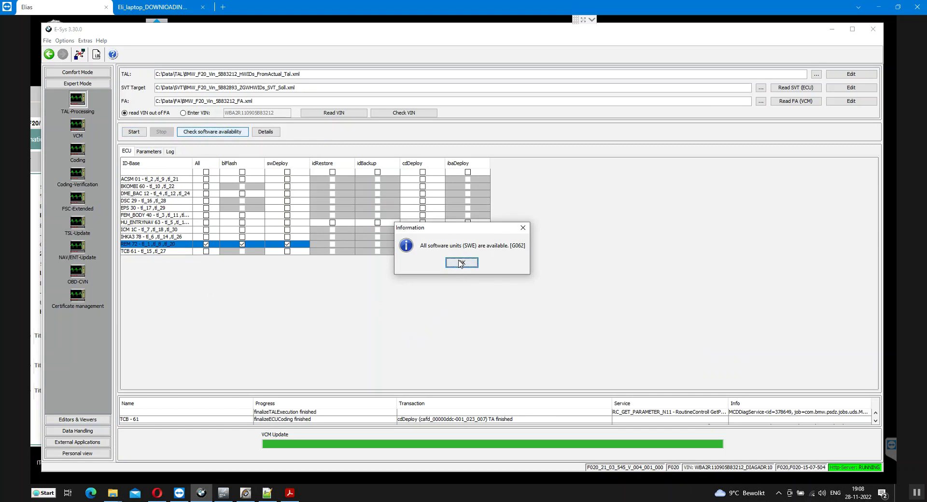
pyautogui.click(461, 263)
pyautogui.click(131, 131)
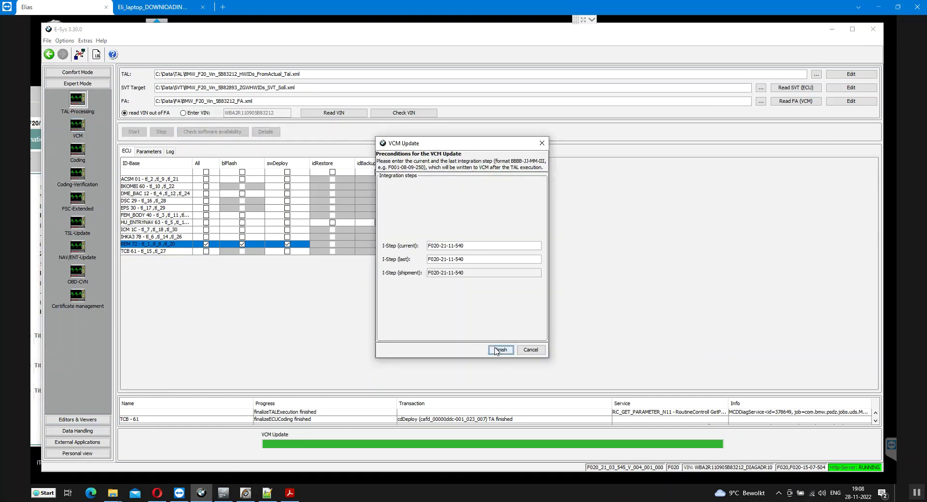
pyautogui.click(497, 351)
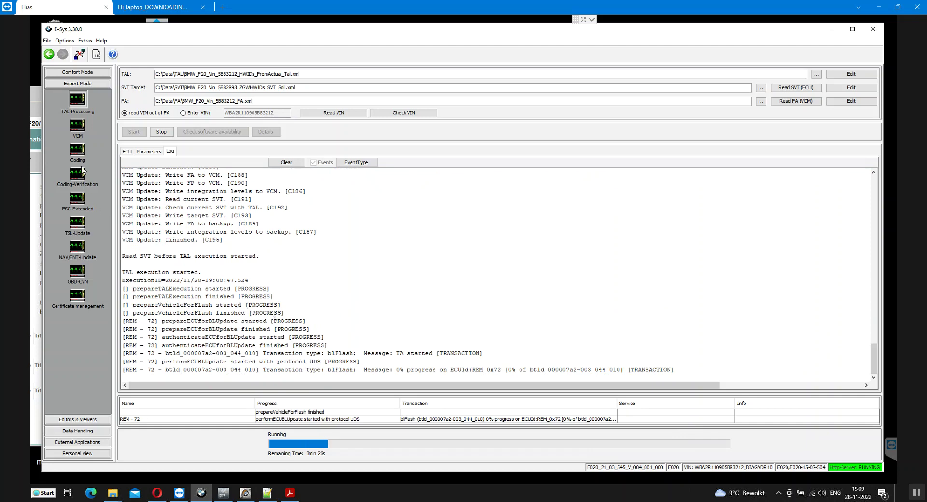
pyautogui.click(78, 139)
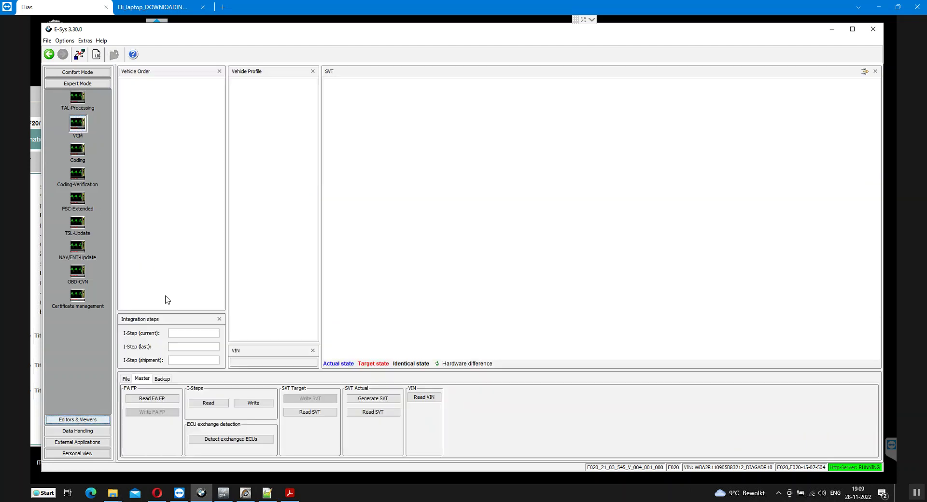
pyautogui.click(208, 403)
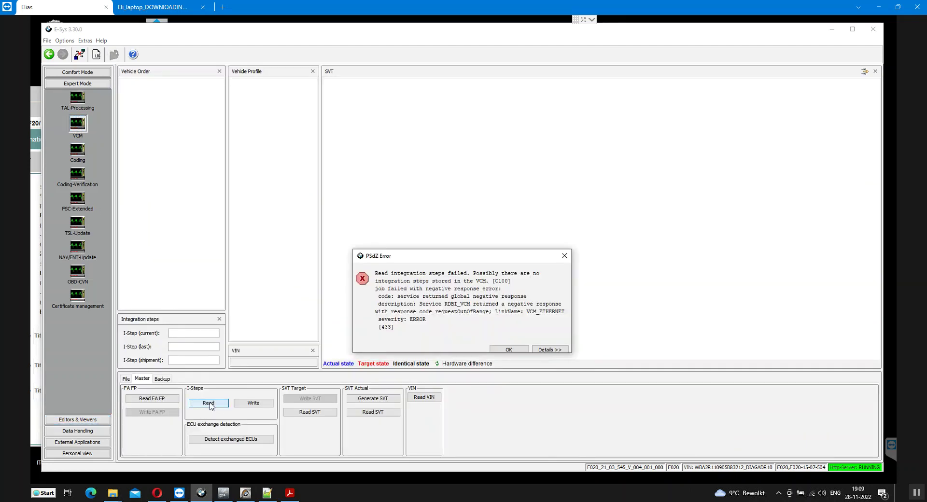
pyautogui.click(510, 349)
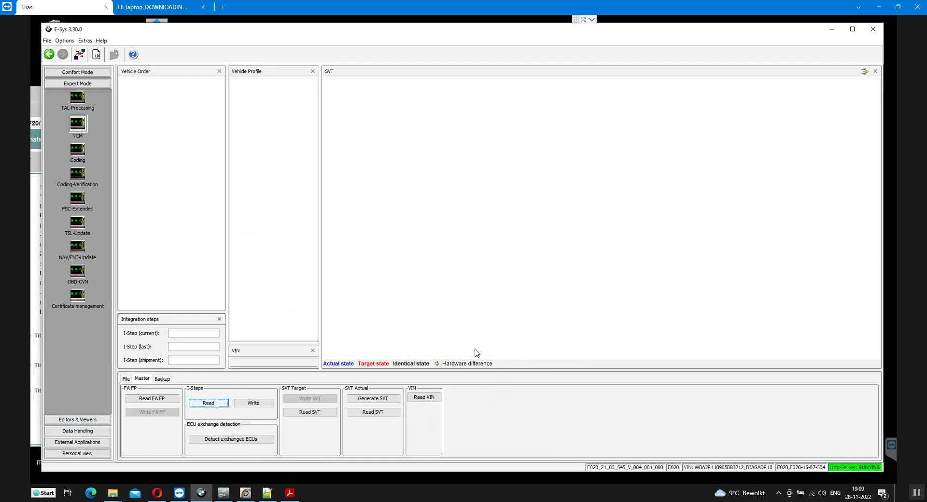
pyautogui.click(200, 360)
pyautogui.write('F020')
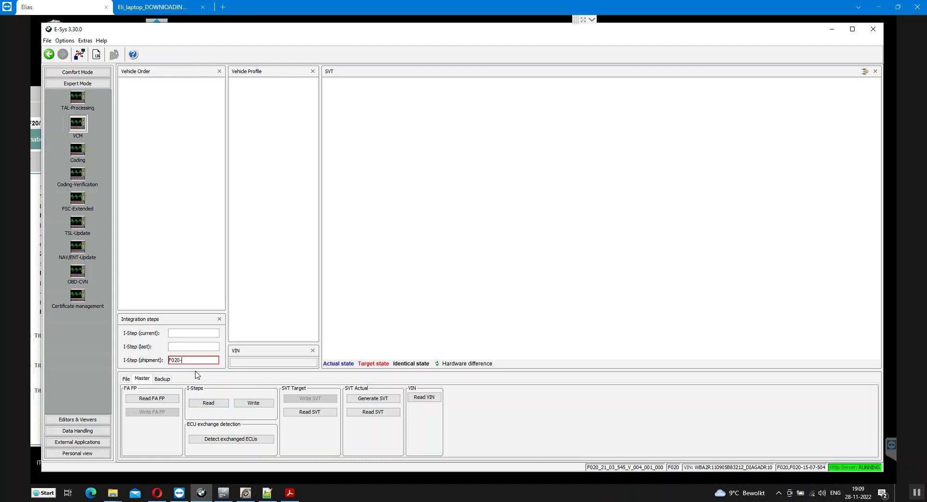
pyautogui.write('-15-07-504')
pyautogui.click(192, 348)
pyautogui.write('F020')
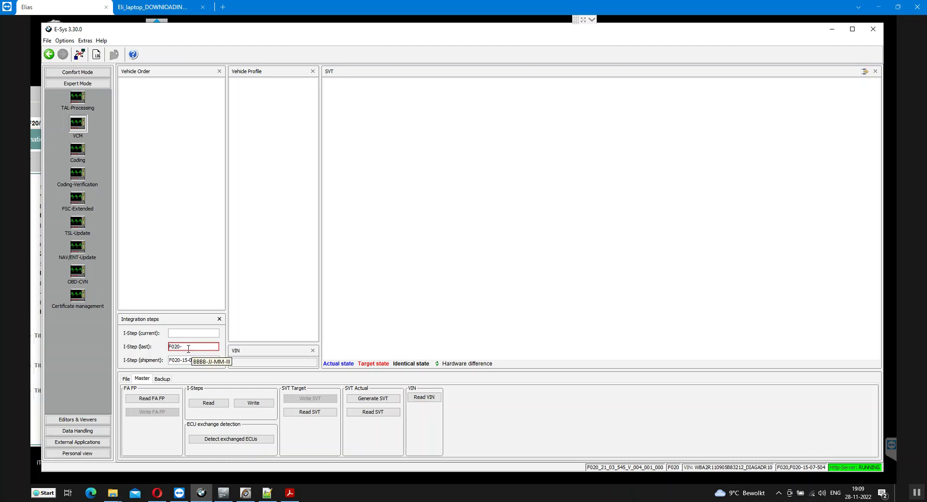
pyautogui.write('1')
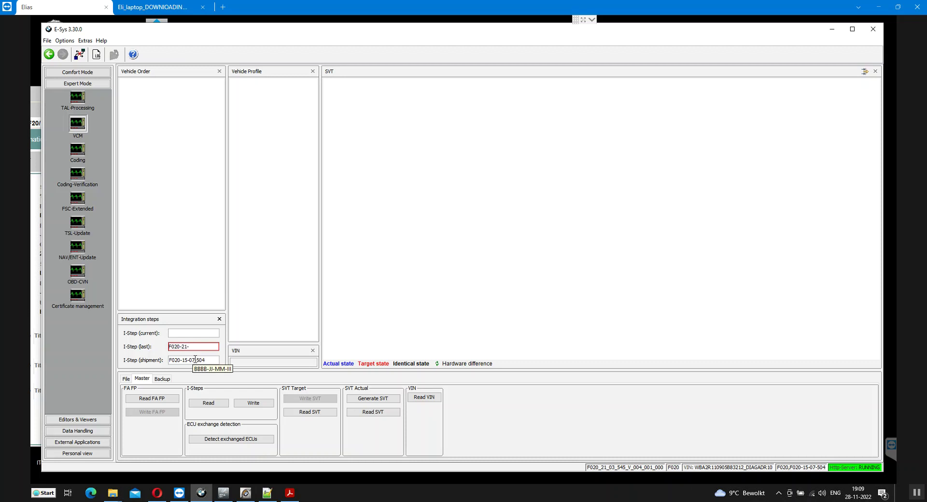
pyautogui.write('-11-50')
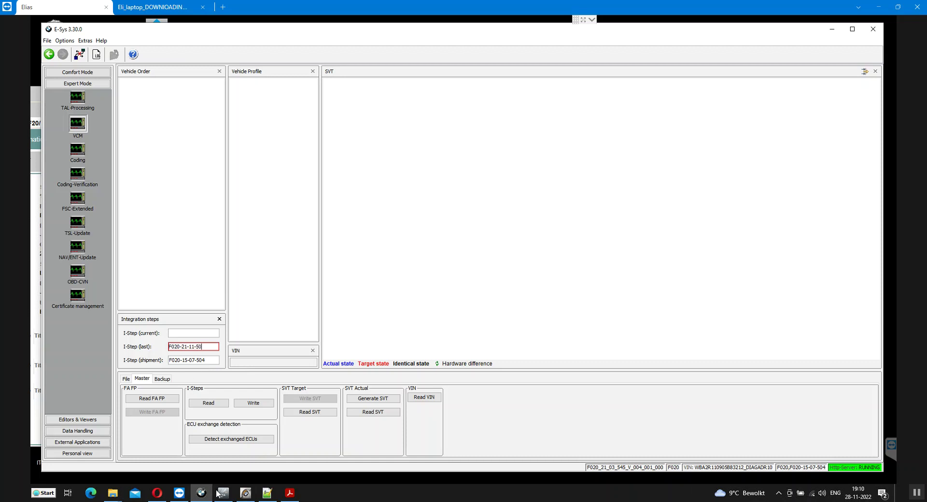
pyautogui.click(221, 494)
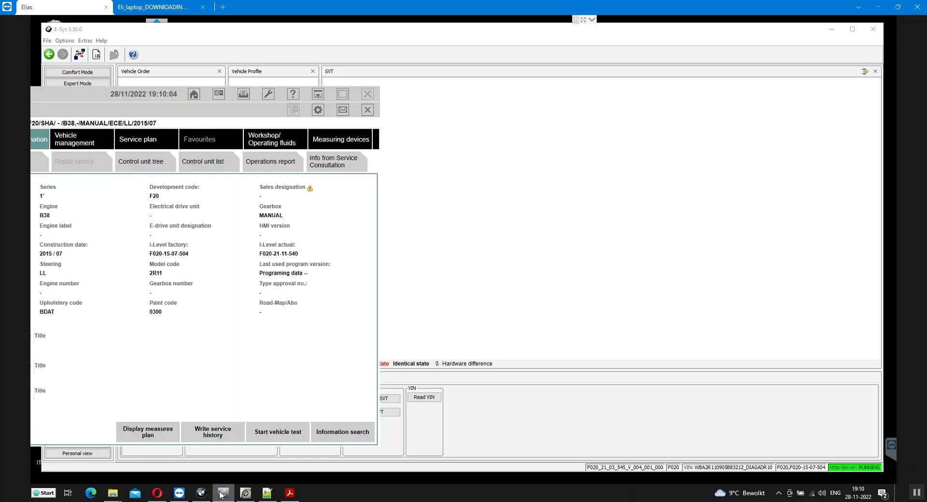
pyautogui.click(413, 390)
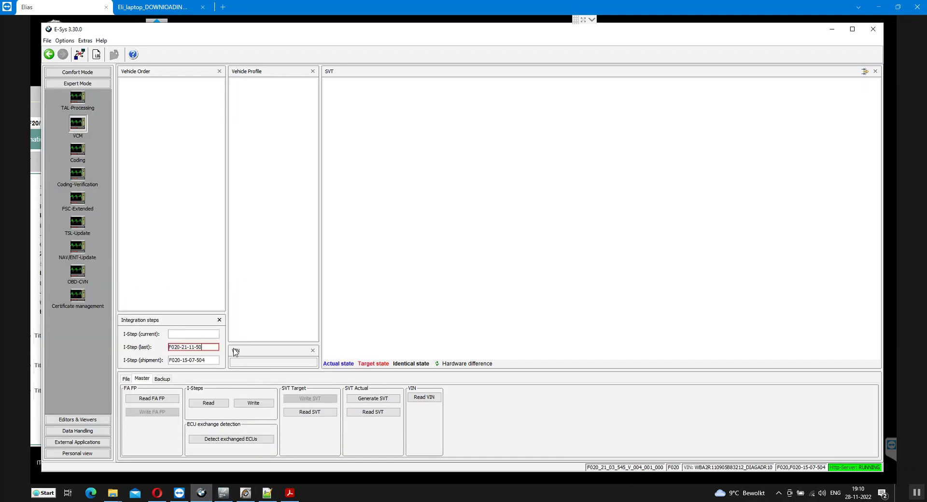
pyautogui.press('BackSpace')
pyautogui.write('40')
pyautogui.hotkey('ctrl', 'a')
pyautogui.hotkey('ctrl', 'c')
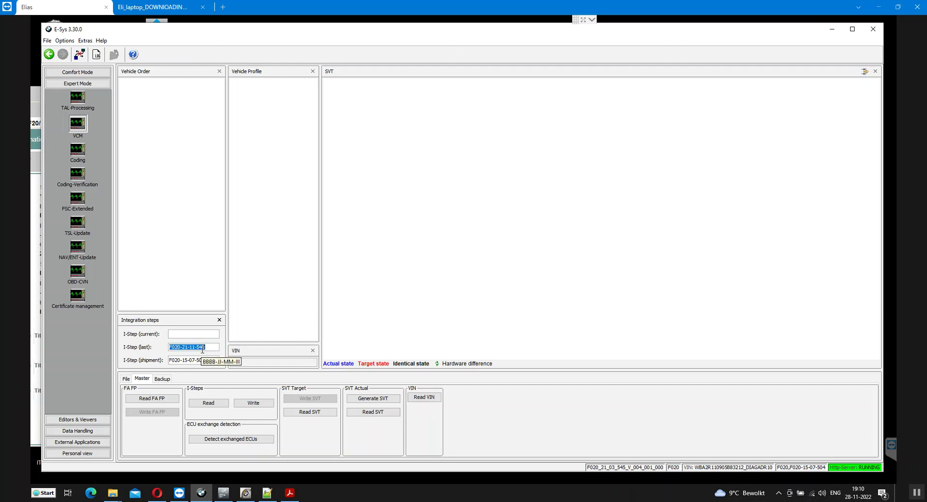
pyautogui.click(187, 334)
pyautogui.hotkey('ctrl', 'v')
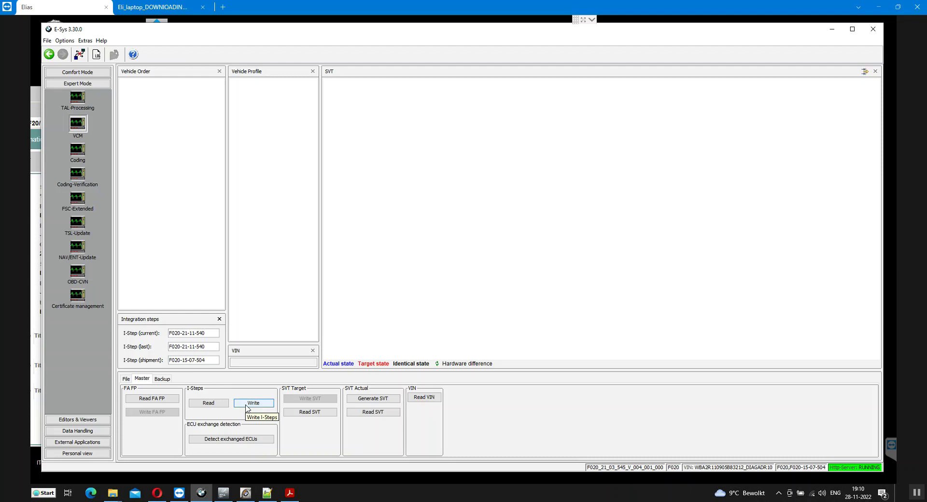
pyautogui.click(249, 407)
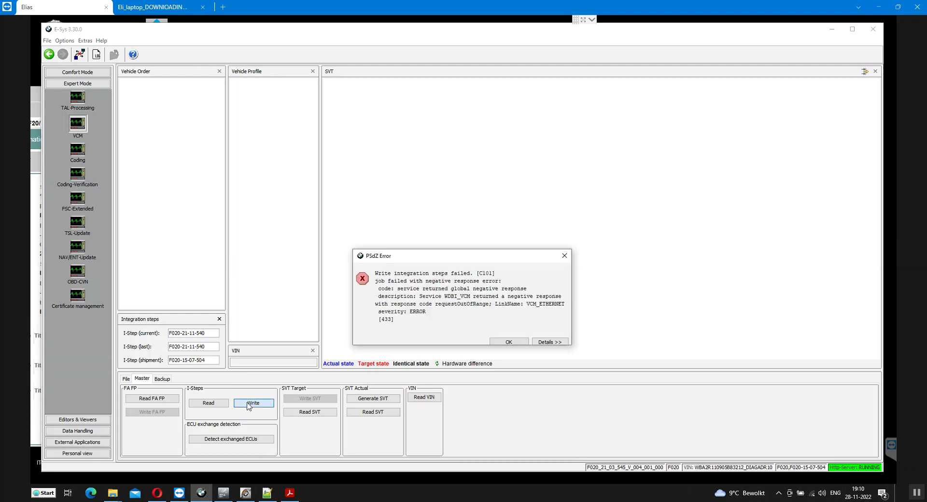
pyautogui.click(513, 342)
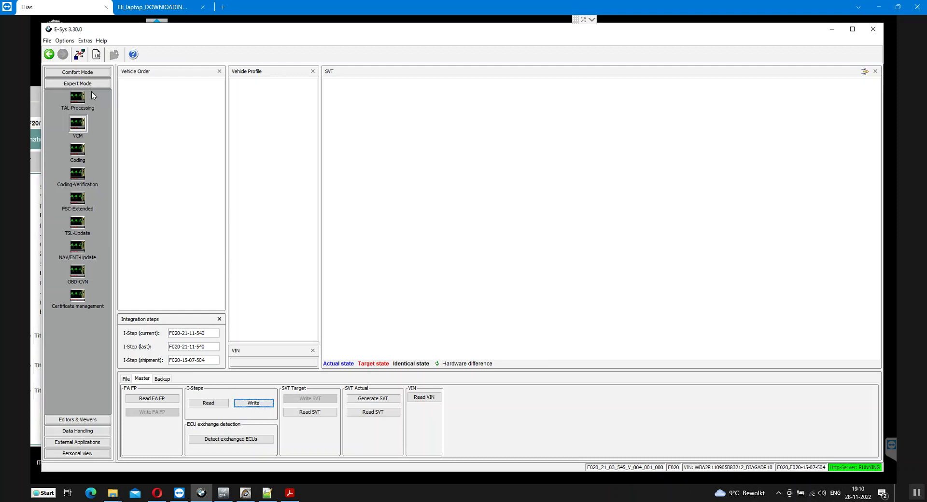
# Follow the REM 72 flash in the TAL-Processing log until execution finishes successfully
pyautogui.click(77, 99)
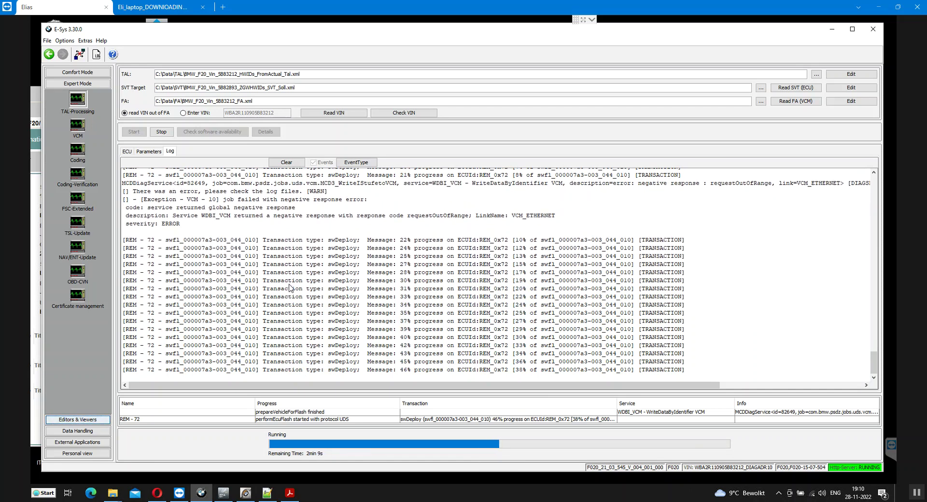
pyautogui.scroll(5, 290, 288)
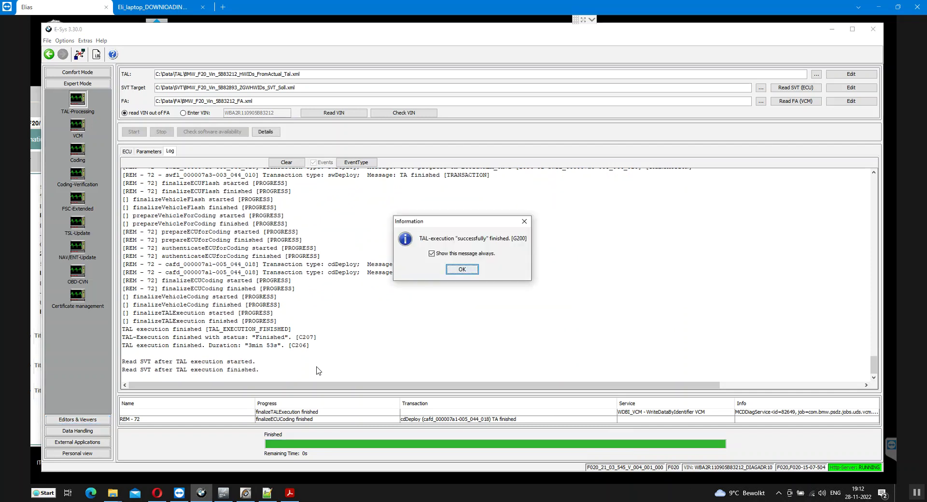
# Acknowledge the REM 72 success message, then untick REM 72 and tick All for IHKA3 78
pyautogui.click(463, 269)
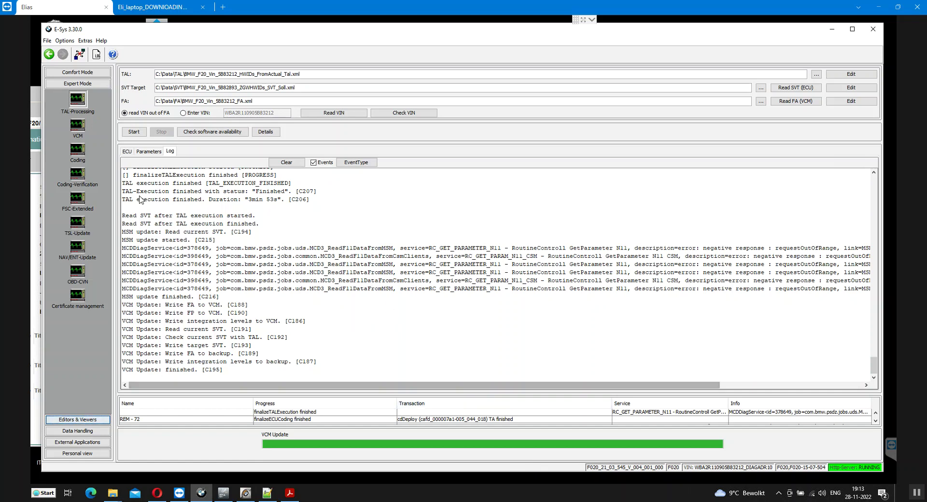
pyautogui.click(127, 150)
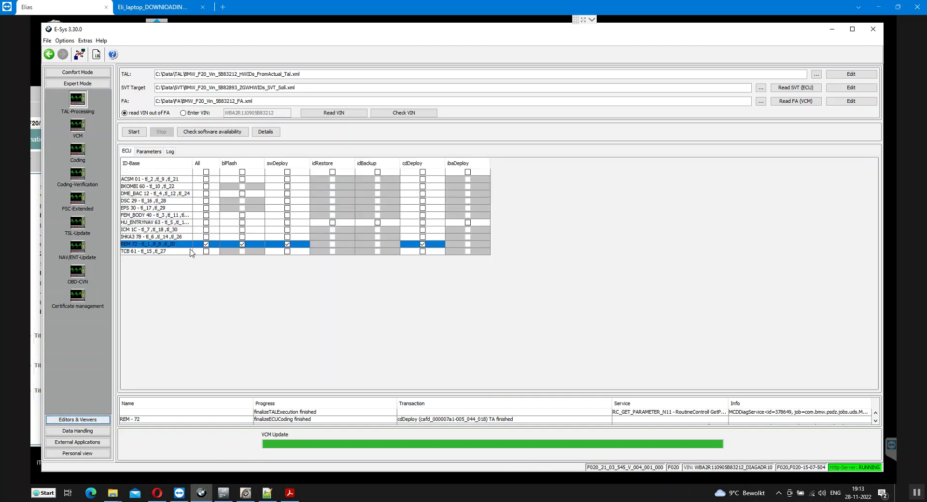
pyautogui.click(207, 243)
pyautogui.click(207, 238)
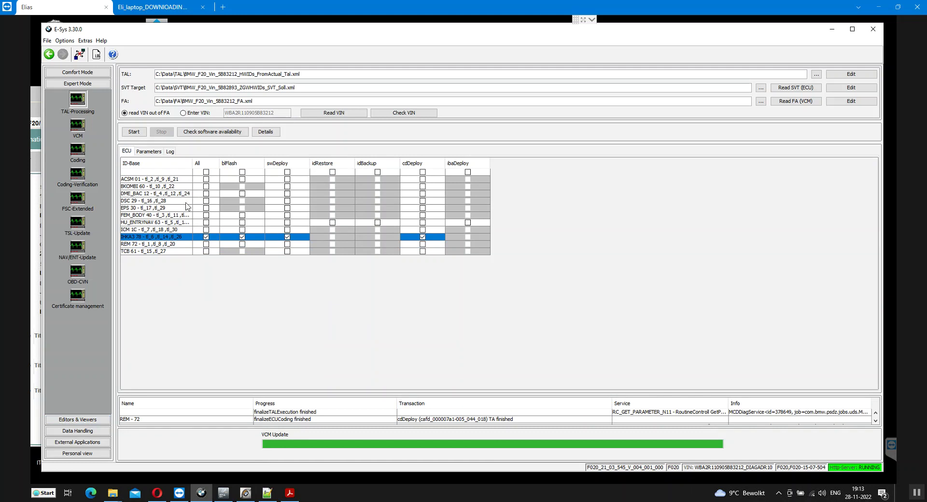
pyautogui.click(134, 132)
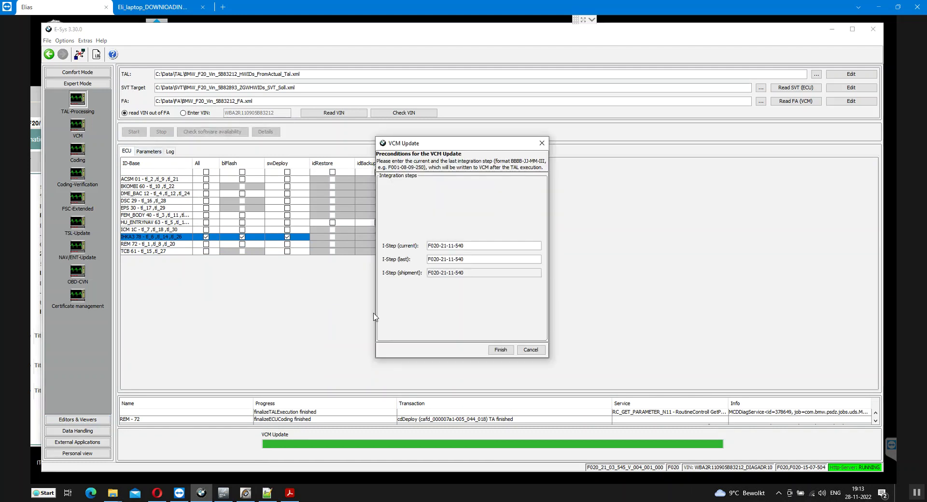
pyautogui.click(531, 350)
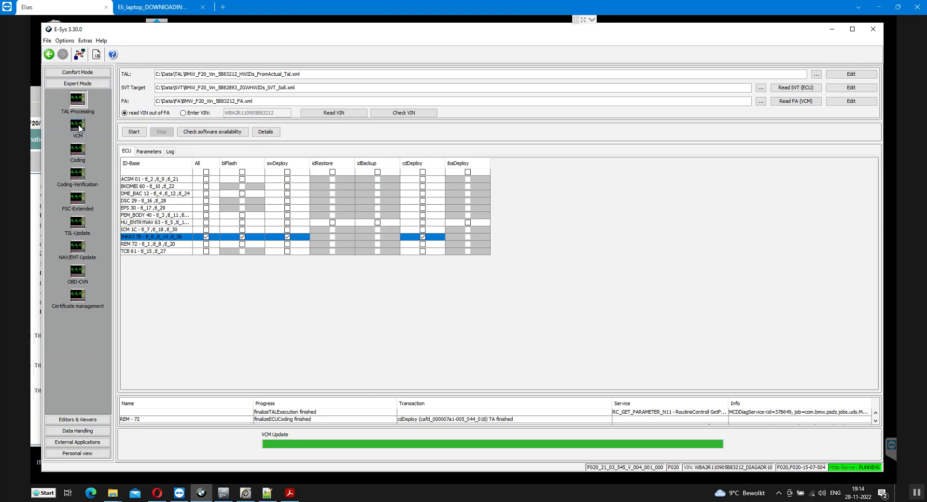
# Write the integration steps to the VCM and read back the FA and FP
pyautogui.click(78, 127)
pyautogui.click(253, 404)
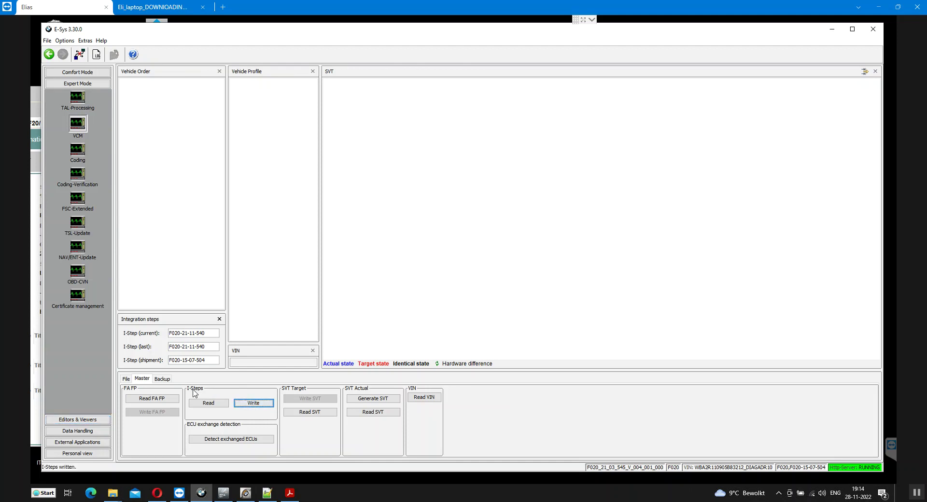
pyautogui.click(168, 400)
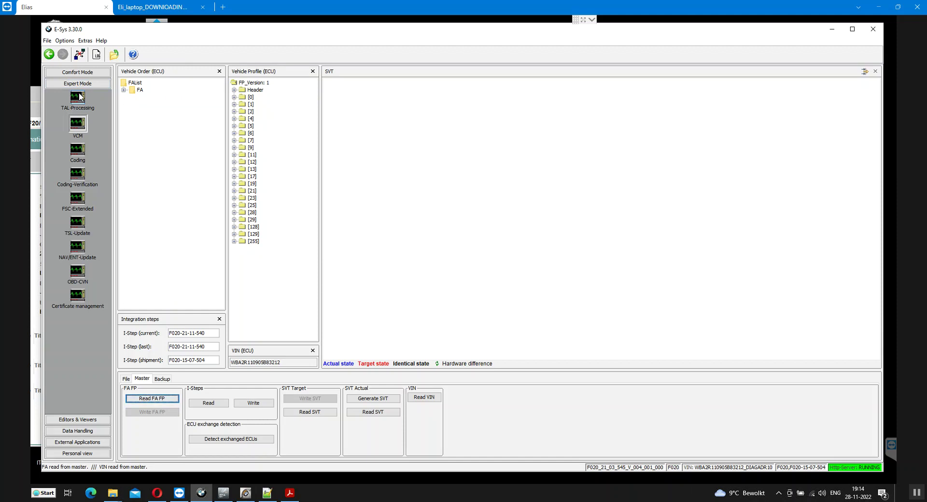
# Pass through Comfort Mode TAL-Calculating and return to Expert Mode TAL-Processing with the HWIDs_FromActual TAL
pyautogui.click(81, 73)
pyautogui.click(78, 87)
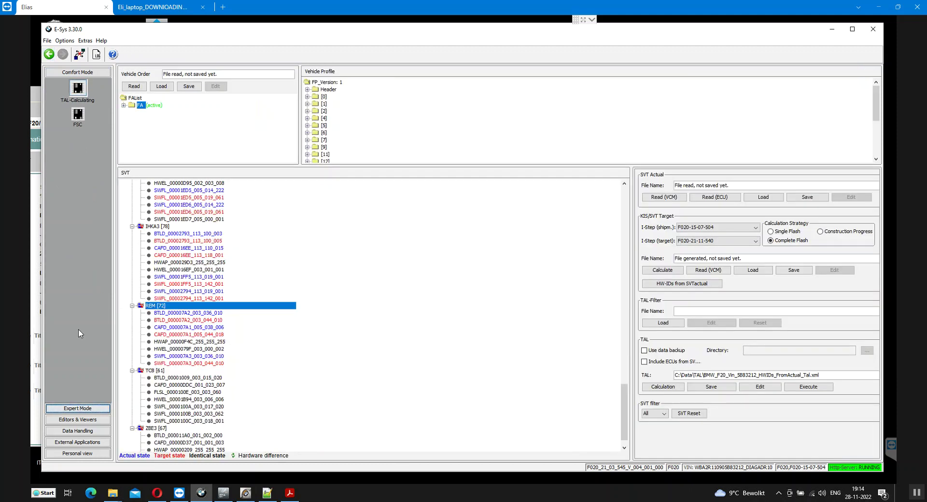
pyautogui.click(75, 407)
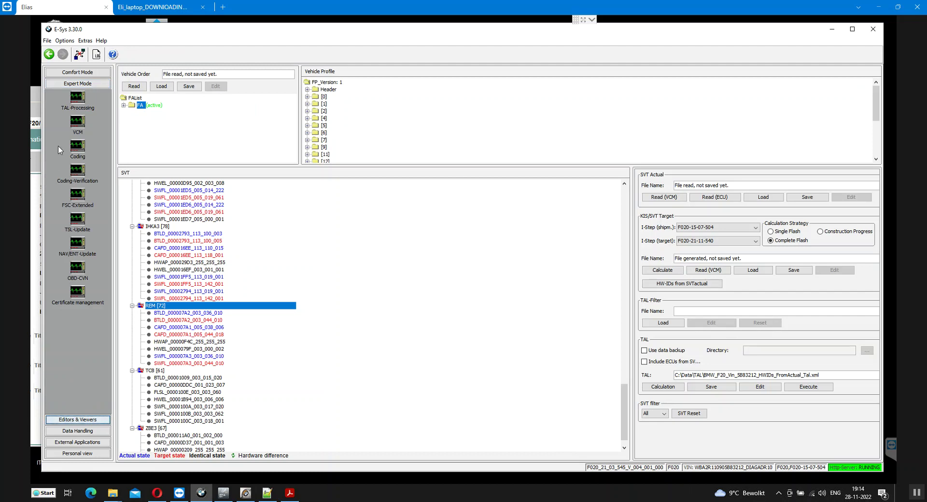
pyautogui.click(78, 99)
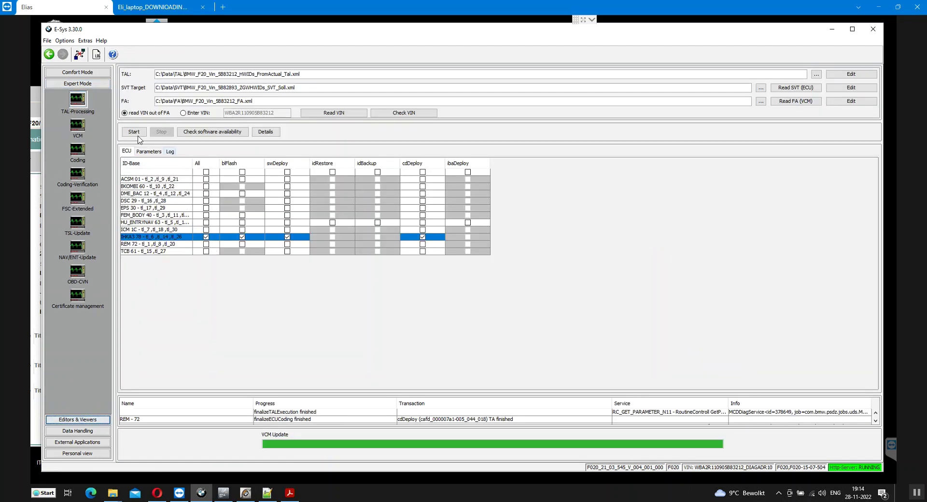
# Confirm software availability, then start the IHKA3 78 TAL execution and finish the VCM update dialog
pyautogui.click(199, 132)
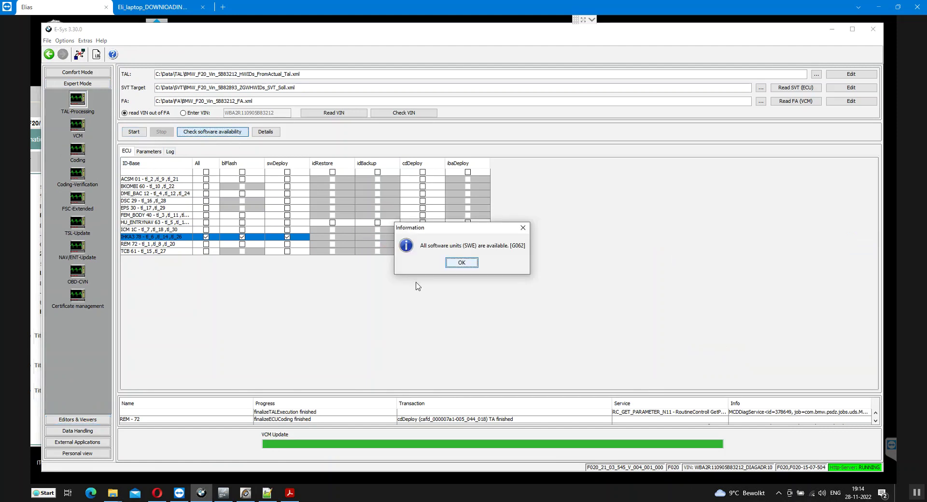
pyautogui.click(460, 263)
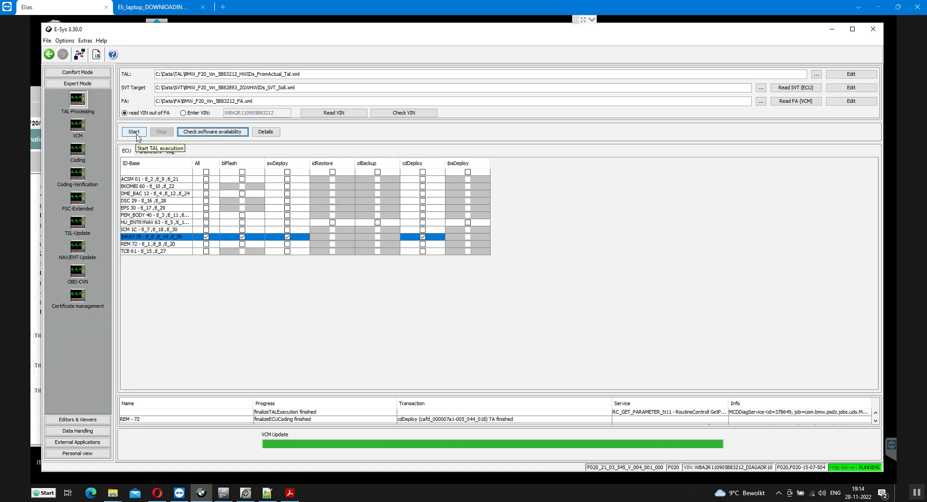
pyautogui.click(136, 136)
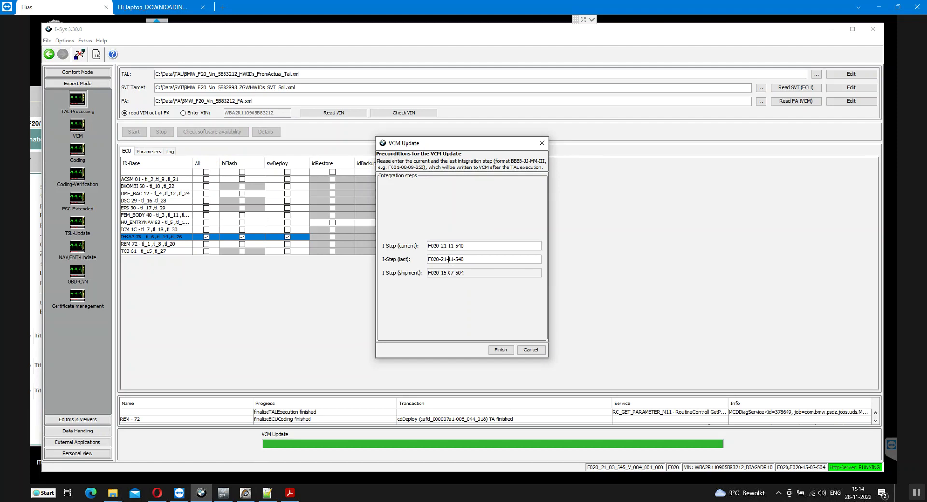
pyautogui.click(501, 350)
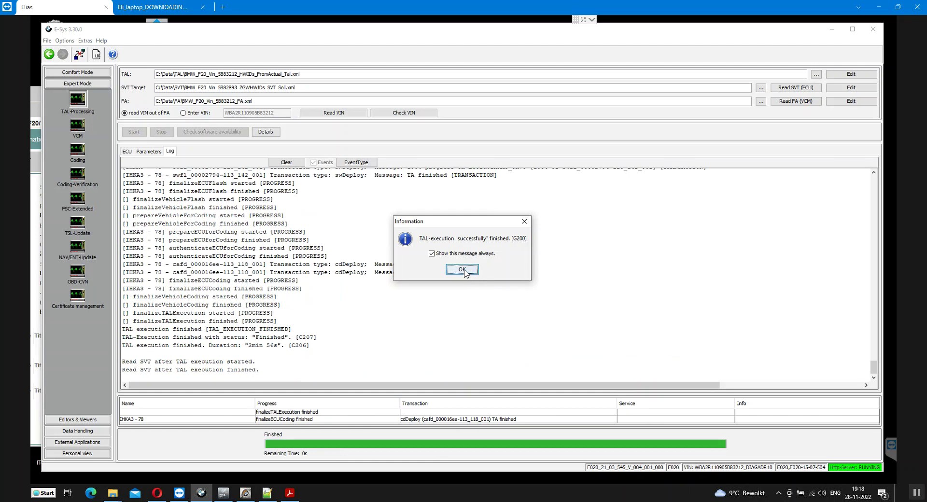
# Acknowledge the IHKA3 78 success message, glance at WhatsApp, and show the TAL-Processing ECU table
pyautogui.click(464, 274)
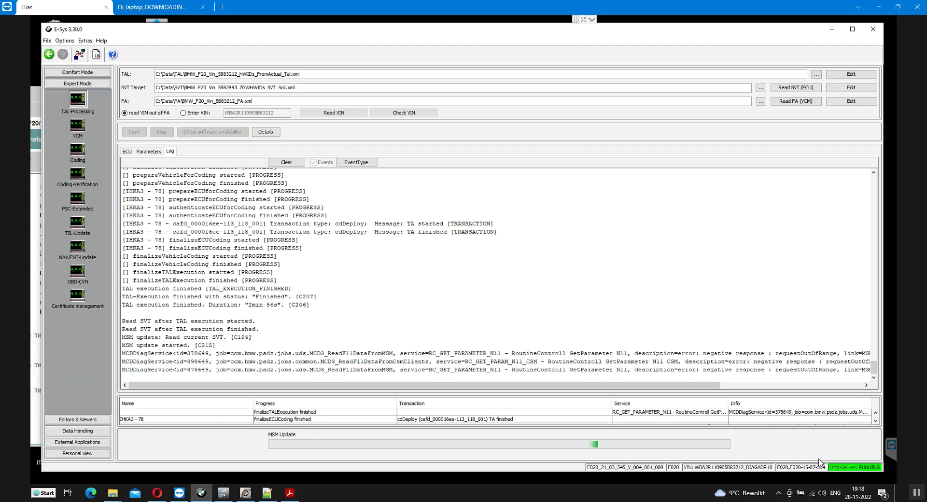
pyautogui.hotkey('alt', 'Tab')
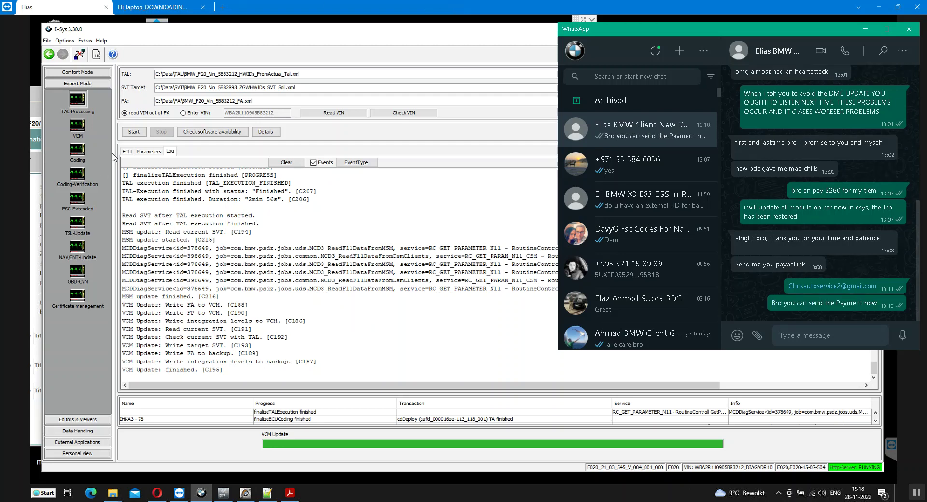
pyautogui.click(129, 152)
pyautogui.click(128, 152)
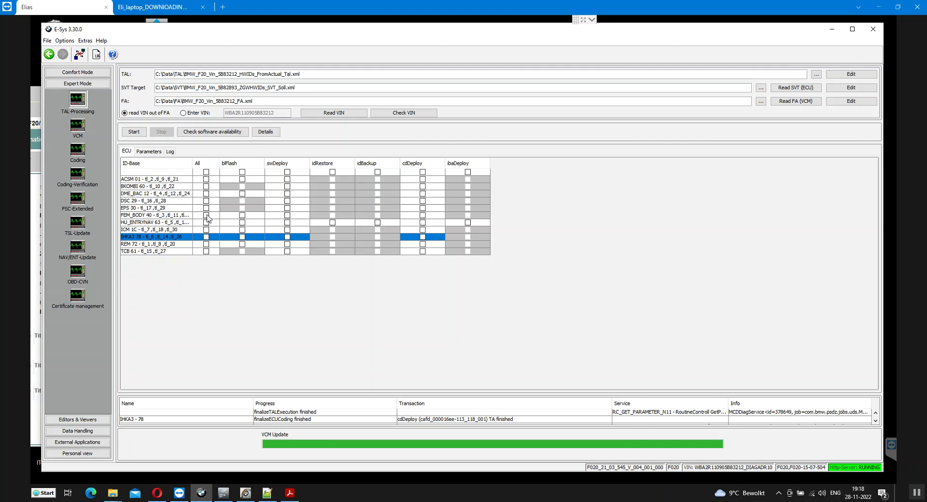
# Tick FEM_BODY for blFlash, swDeploy and cdDeploy and start its TAL with the current I-steps
pyautogui.click(206, 215)
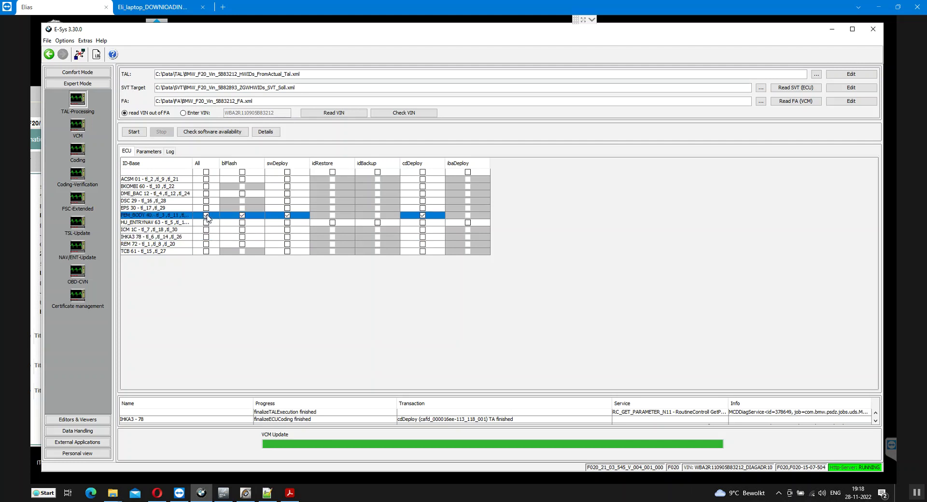
pyautogui.click(133, 132)
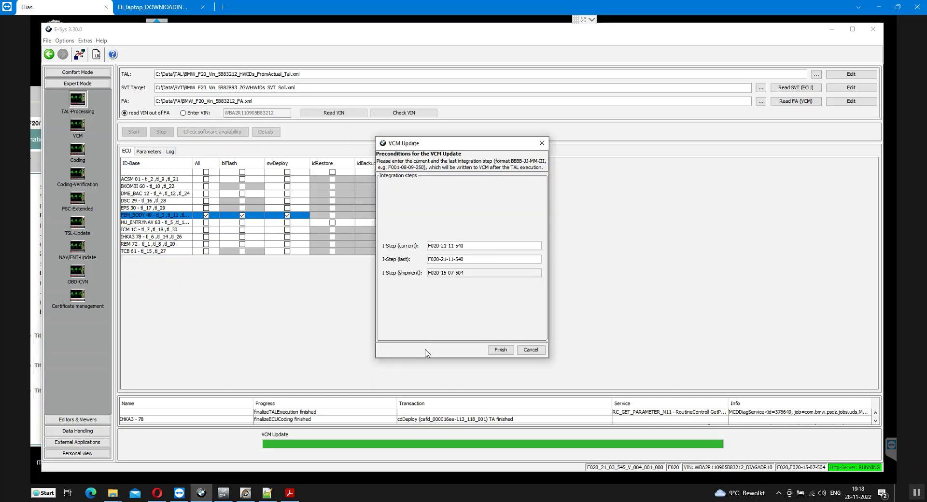
pyautogui.click(502, 352)
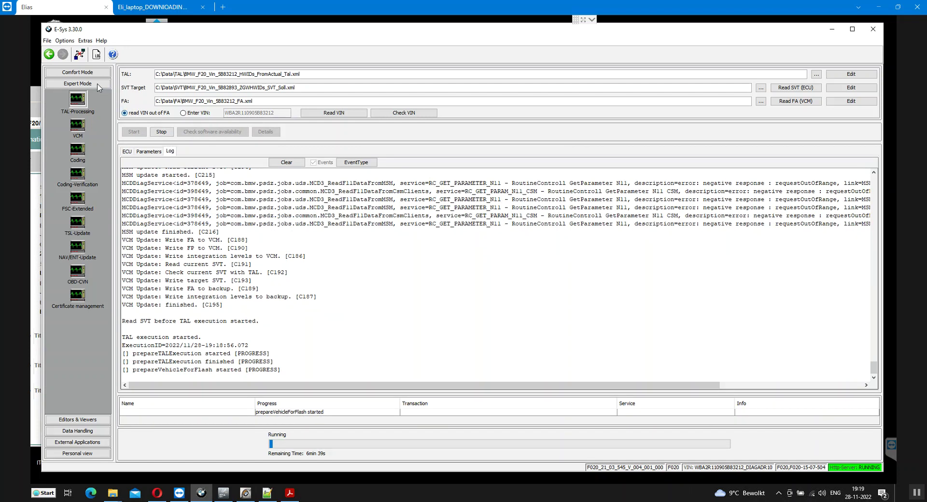
pyautogui.click(76, 73)
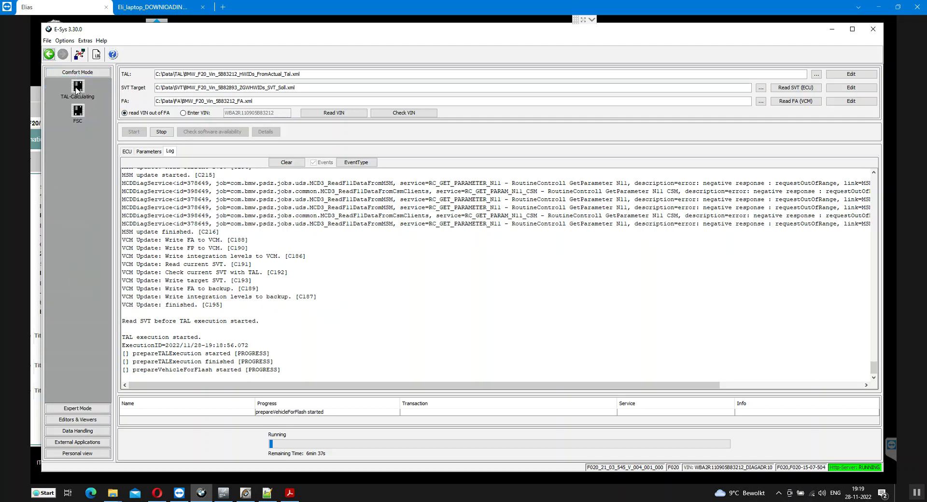
# Inspect DME_BAC [12]'s actual versus target software entries in the TAL-Calculating SVT tree
pyautogui.click(77, 88)
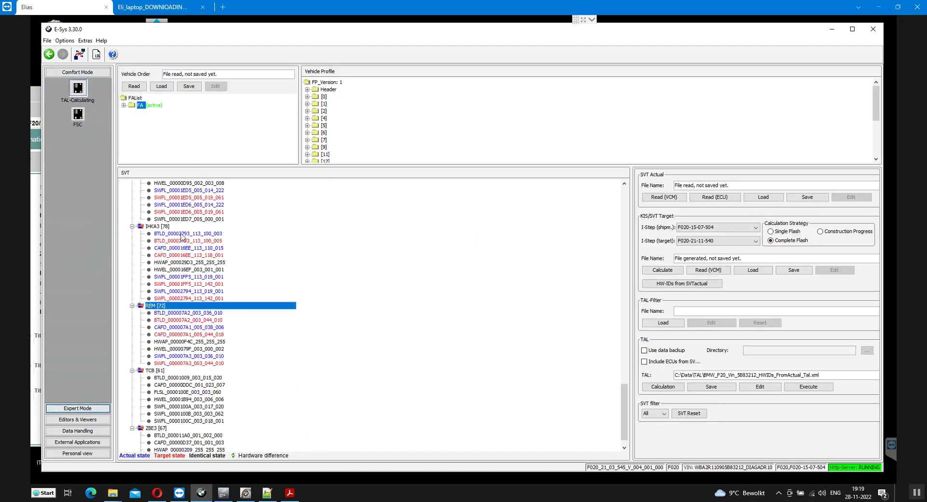
pyautogui.scroll(10, 182, 237)
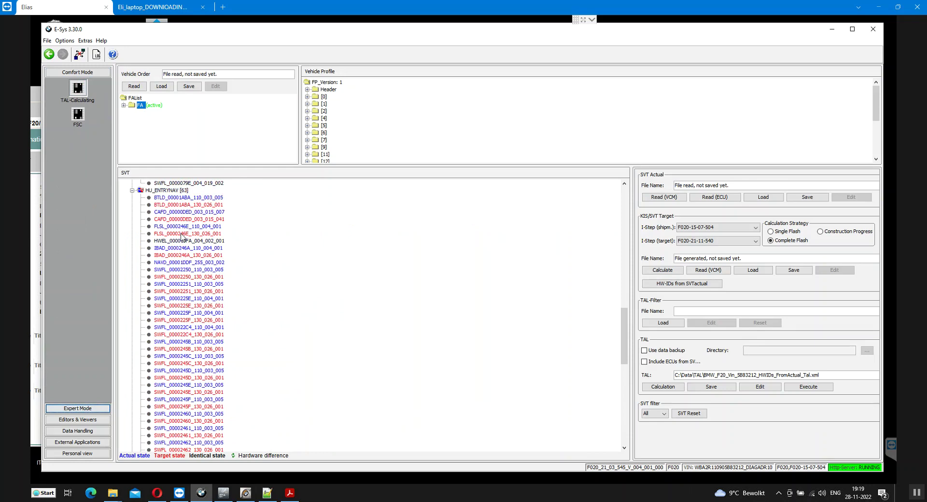
pyautogui.scroll(10, 189, 236)
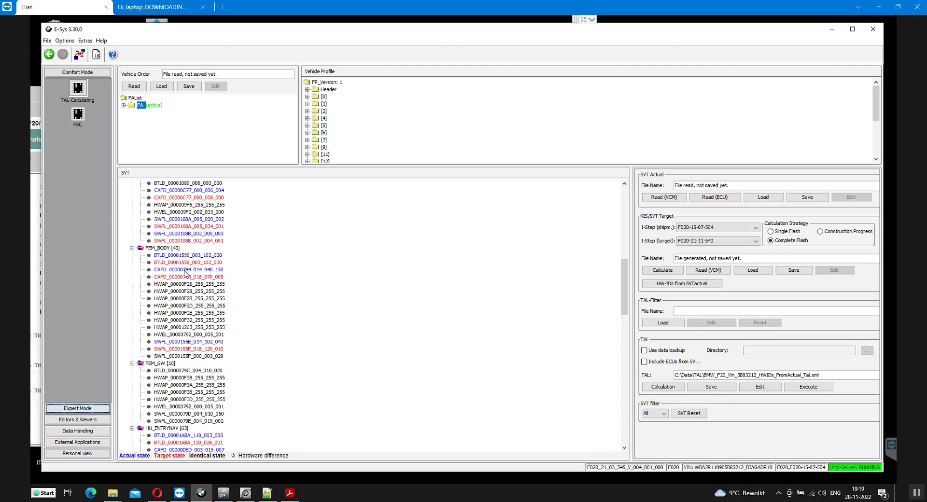
pyautogui.scroll(5, 185, 273)
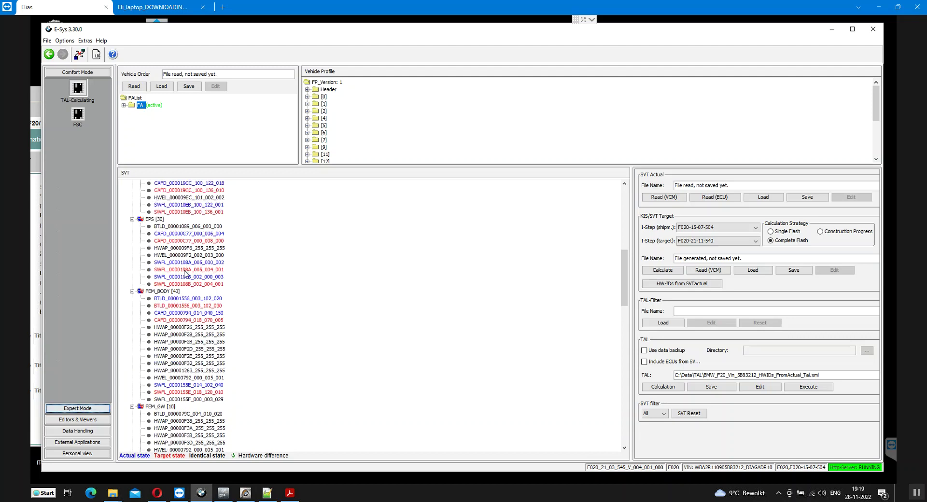
pyautogui.scroll(4, 185, 273)
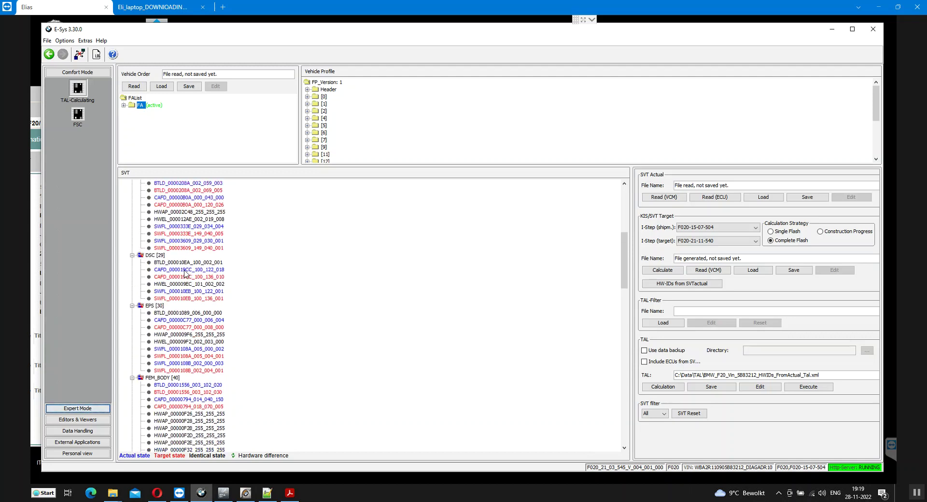
pyautogui.scroll(2, 181, 267)
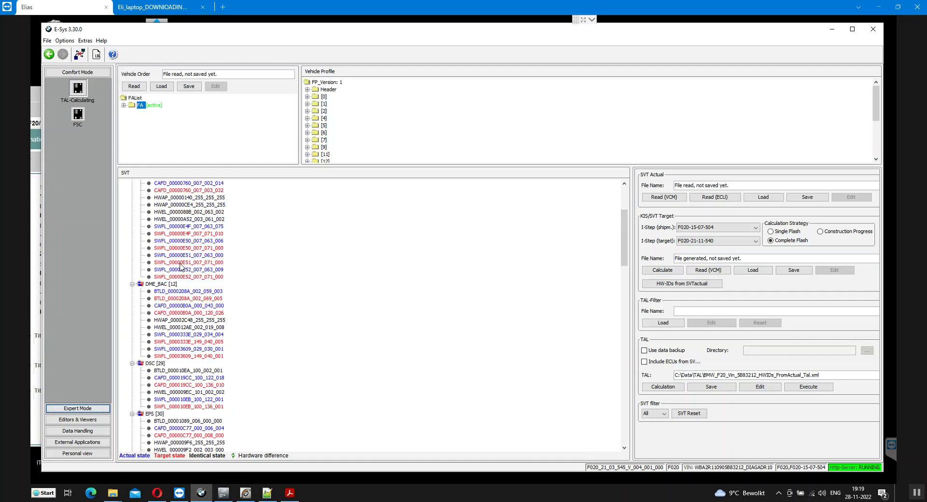
pyautogui.click(173, 285)
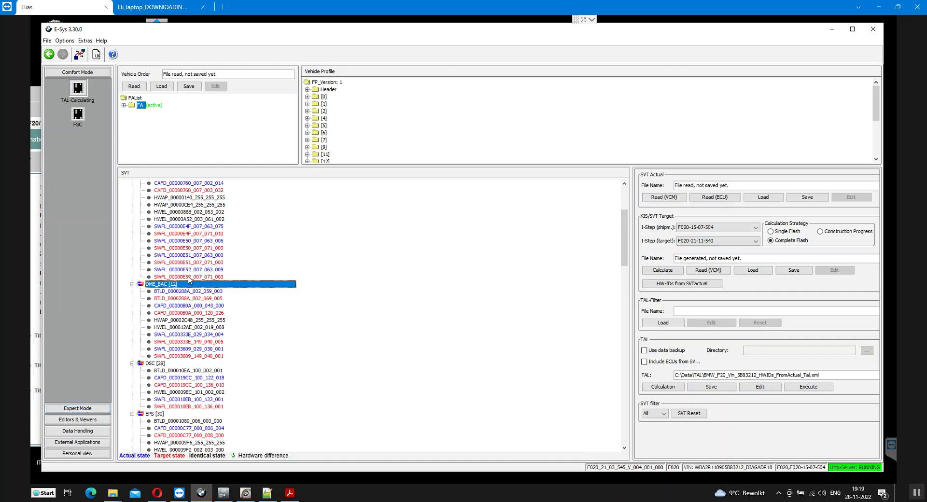
pyautogui.scroll(1, 189, 279)
pyautogui.scroll(2, 188, 278)
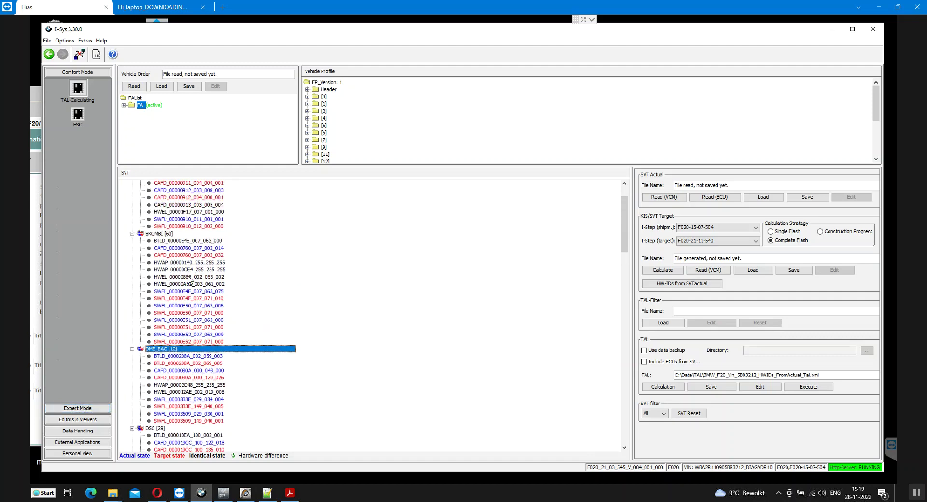
pyautogui.click(77, 408)
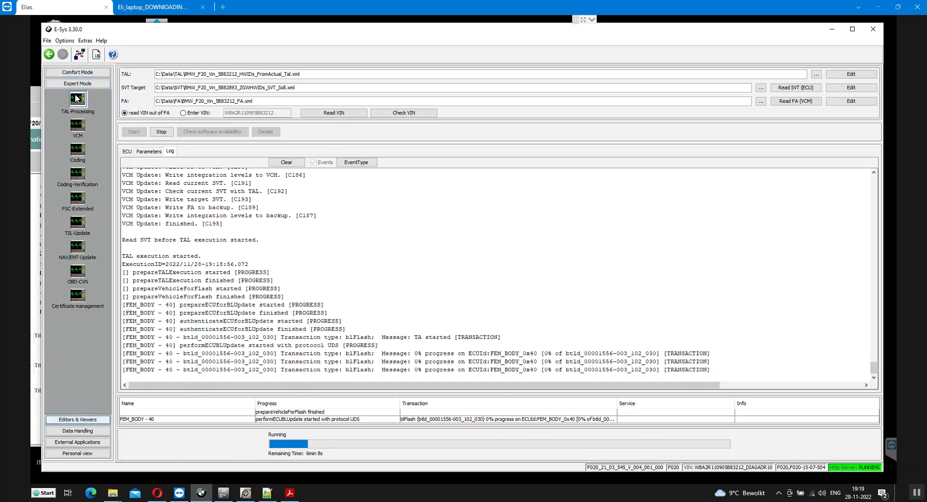
# Follow the FEM_BODY TAL processing log until it finishes successfully after 6 min 49 s
pyautogui.click(77, 98)
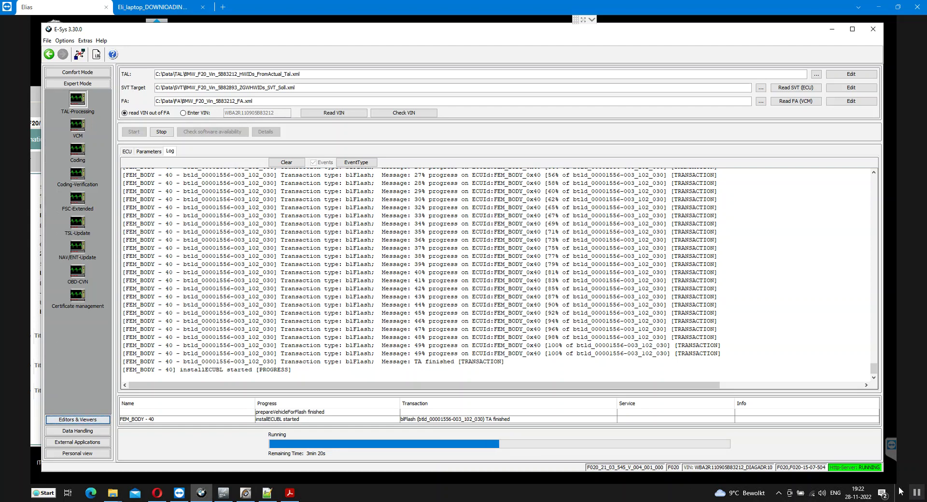
pyautogui.moveTo(720, 493)
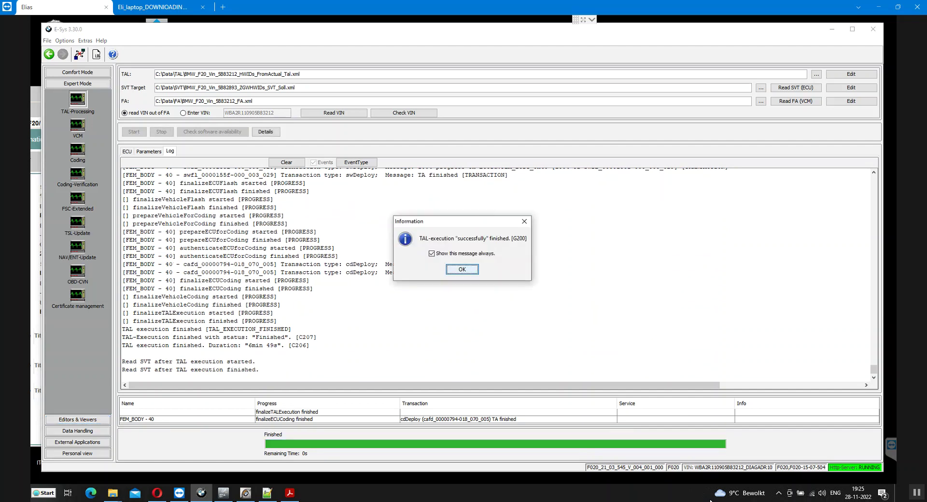
# Dismiss the FEM_BODY success notice and show the ECU table again
pyautogui.click(466, 272)
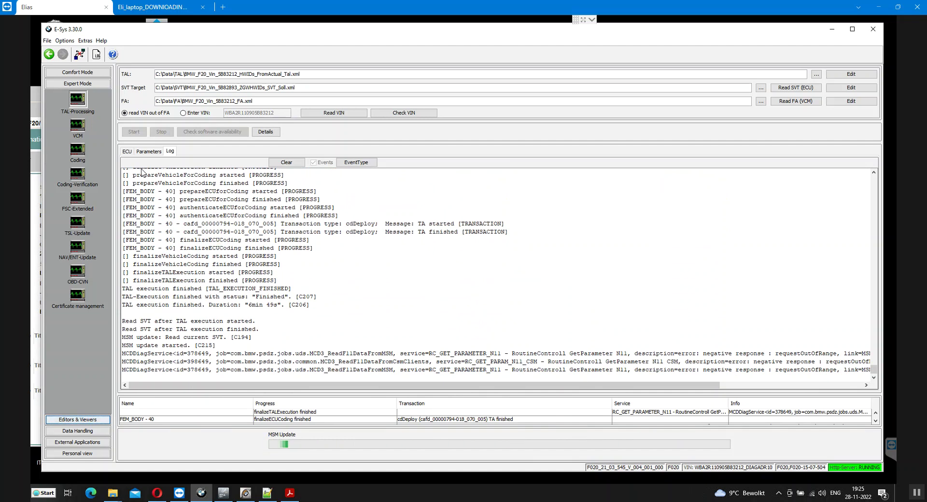
pyautogui.click(128, 152)
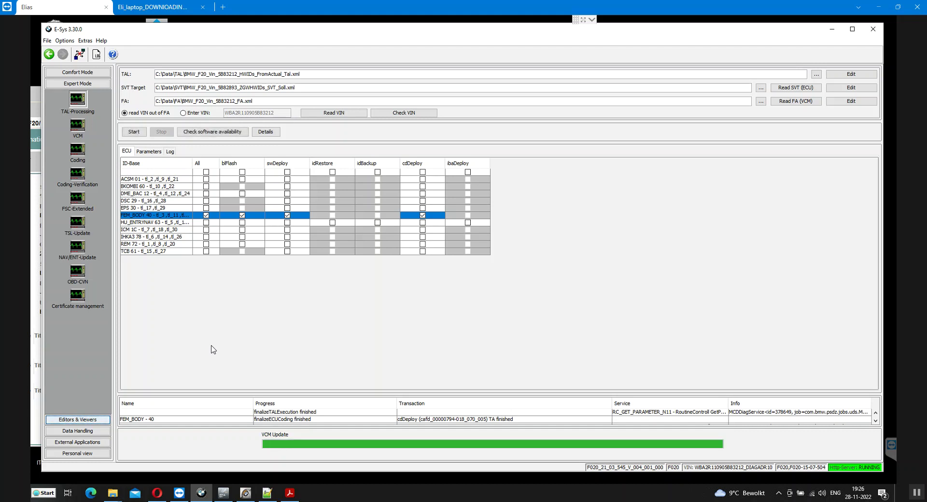
# Move all ticks from FEM_BODY to DME_BAC, confirm its software availability, and start its TAL
pyautogui.click(207, 216)
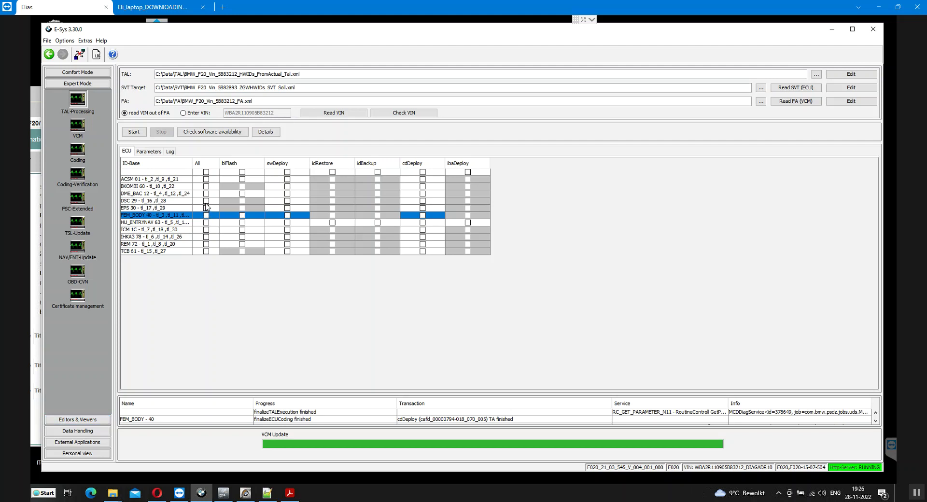
pyautogui.click(206, 194)
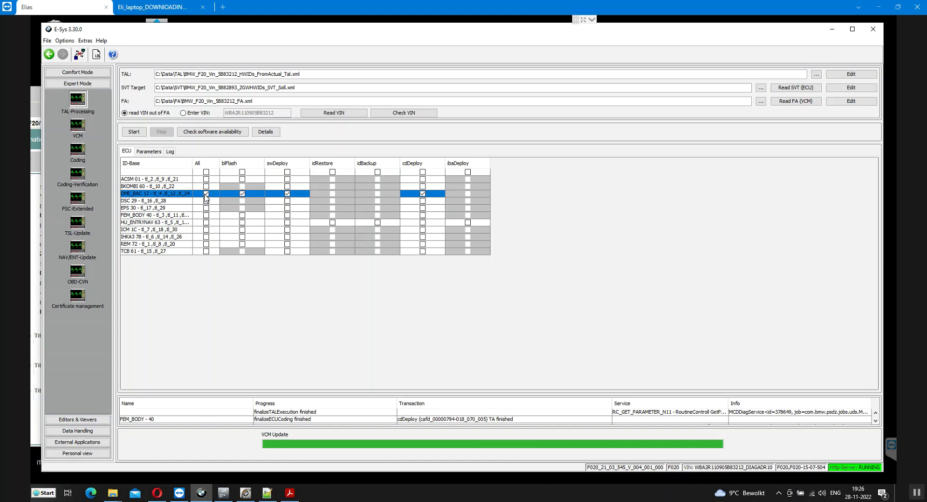
pyautogui.click(199, 132)
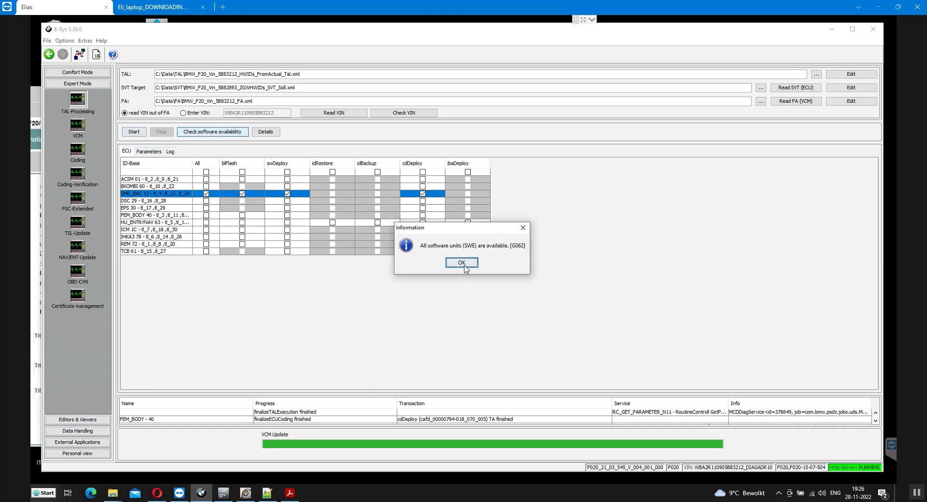
pyautogui.click(462, 263)
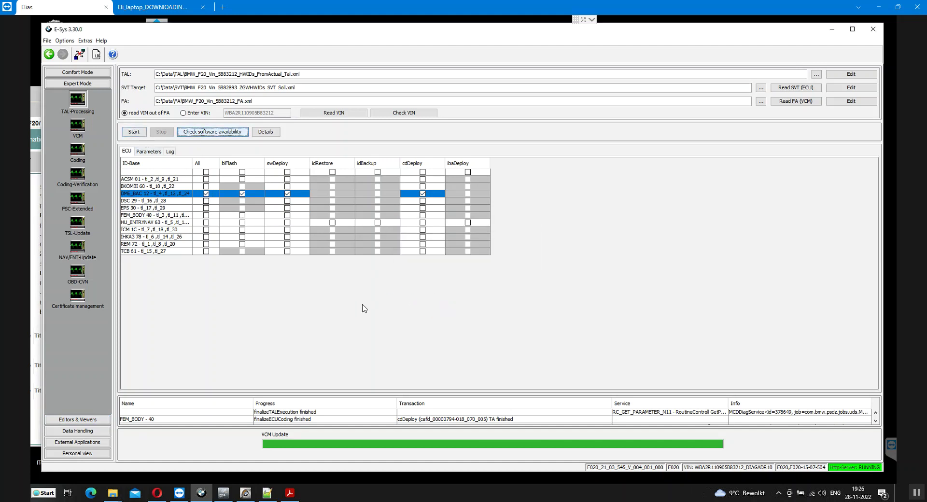
pyautogui.click(135, 132)
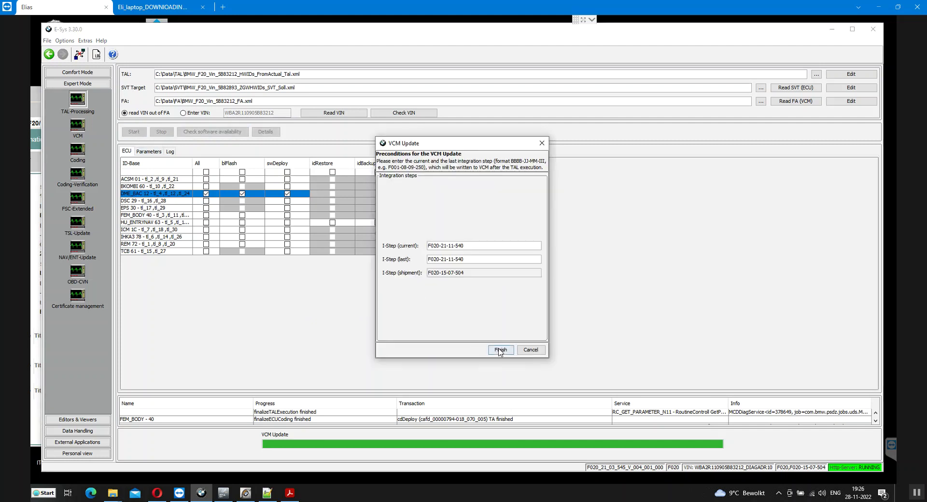
pyautogui.click(501, 350)
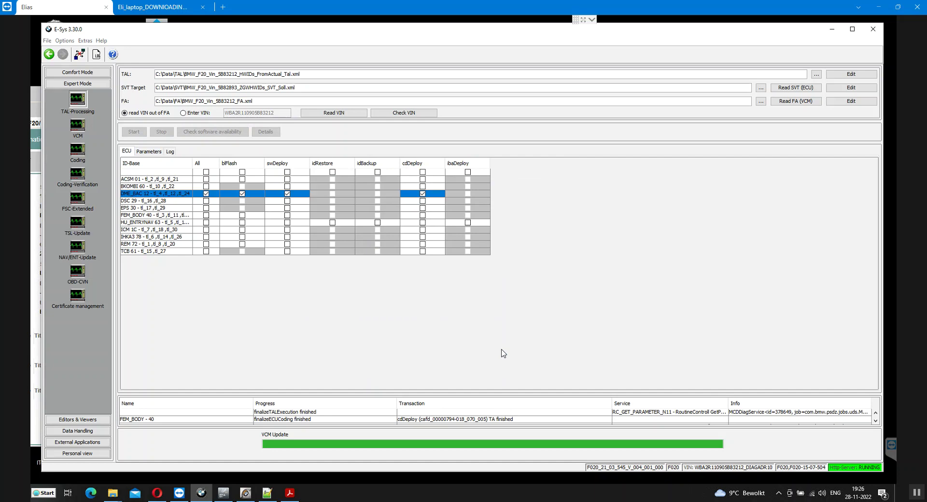
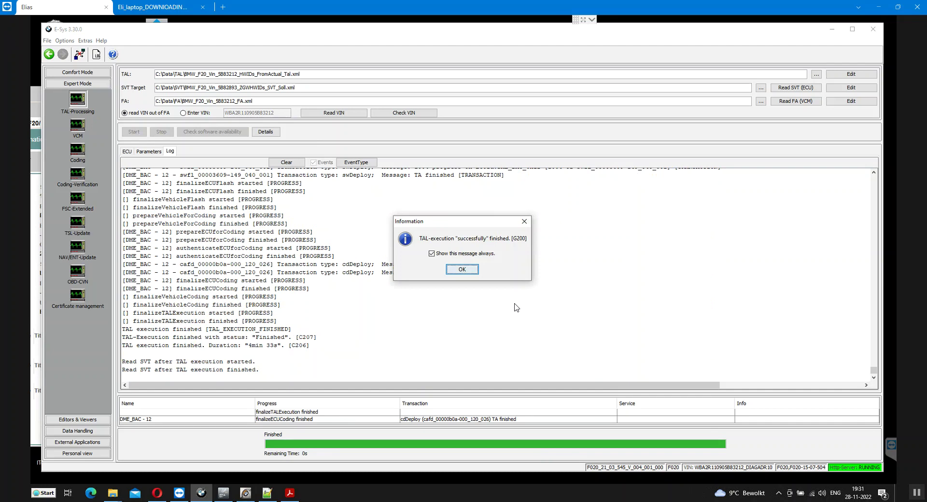
# Acknowledge the information message, let the DME flash and VCM update finish, then show the ECU table
pyautogui.click(463, 271)
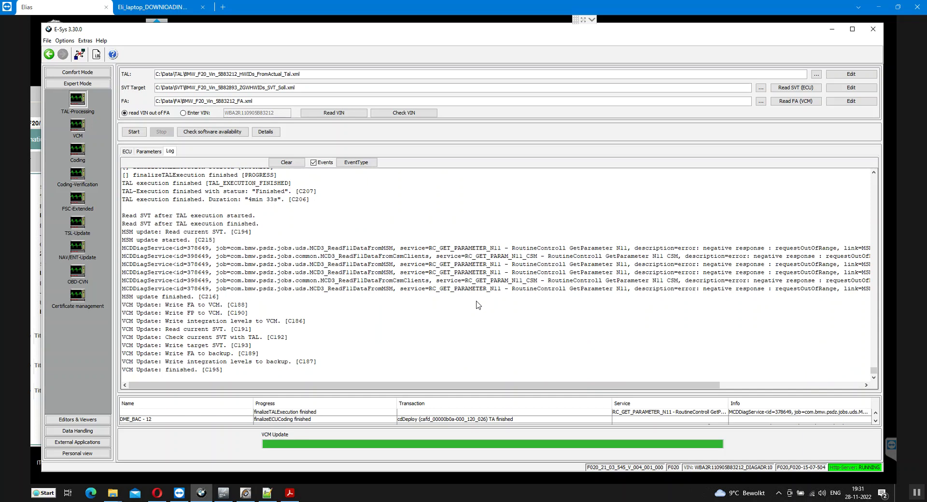
pyautogui.click(127, 152)
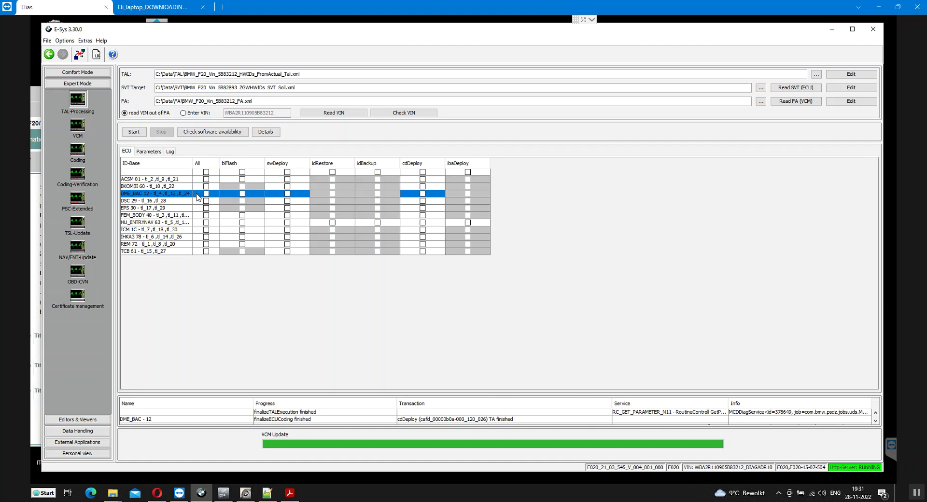
# In Comfort Mode TAL-Calculating, read the actual SVT from the ECUs and review DME_BAC [12]
pyautogui.click(78, 73)
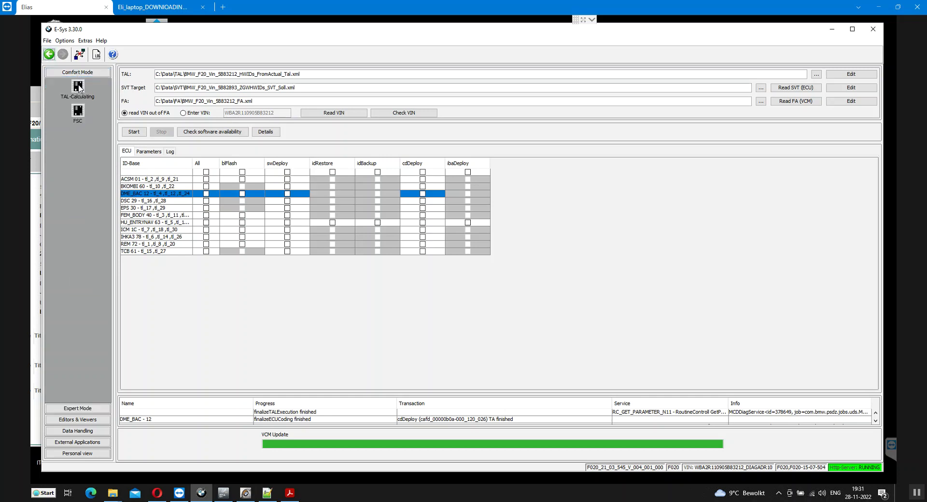
pyautogui.click(78, 88)
pyautogui.click(711, 197)
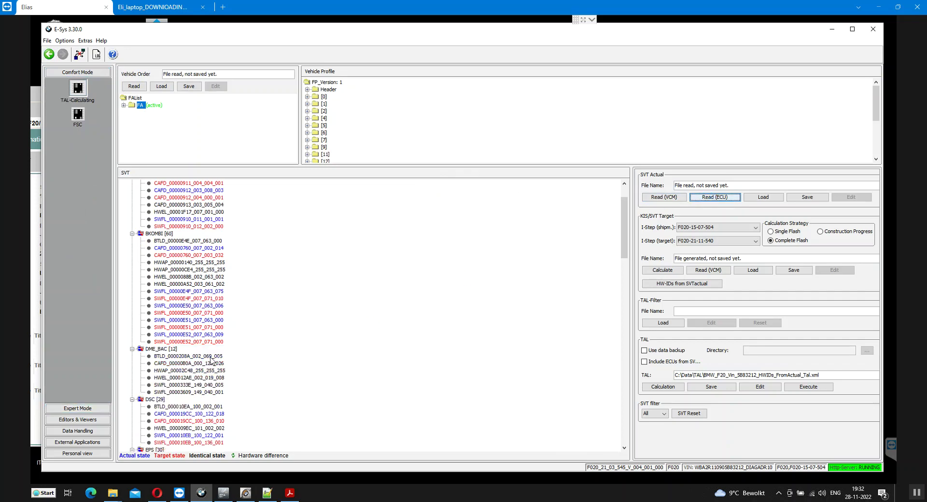
pyautogui.click(167, 350)
pyautogui.scroll(2, 203, 330)
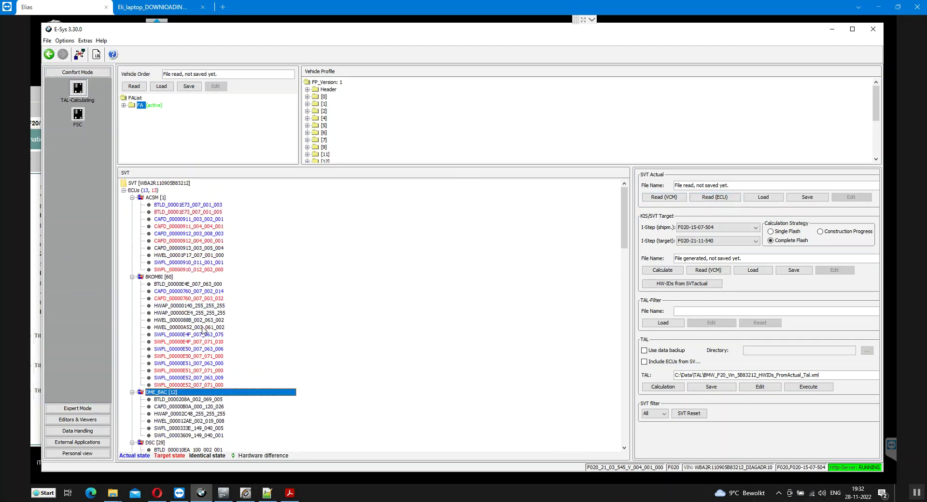
pyautogui.scroll(-8, 212, 316)
pyautogui.scroll(-4, 212, 316)
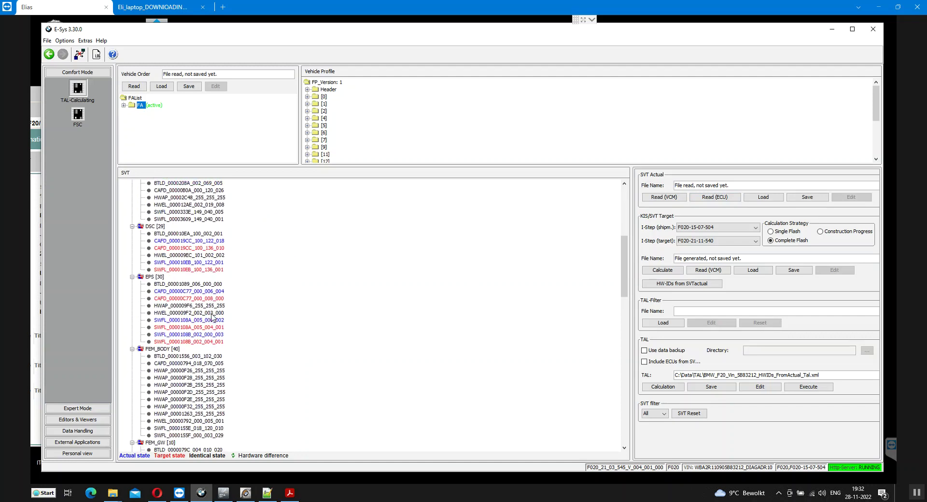
pyautogui.scroll(-2, 211, 317)
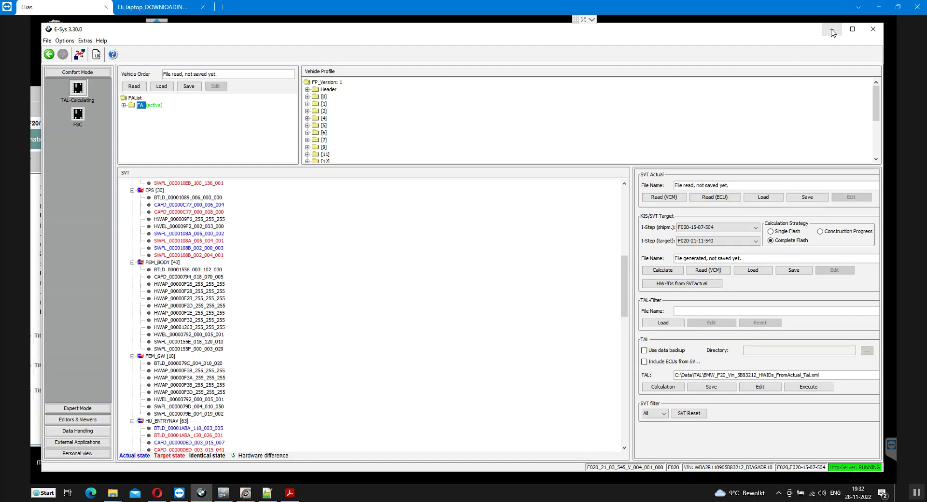
# Check ITool Radar, keep the vehicle connection open, and switch to Expert Mode
pyautogui.click(245, 492)
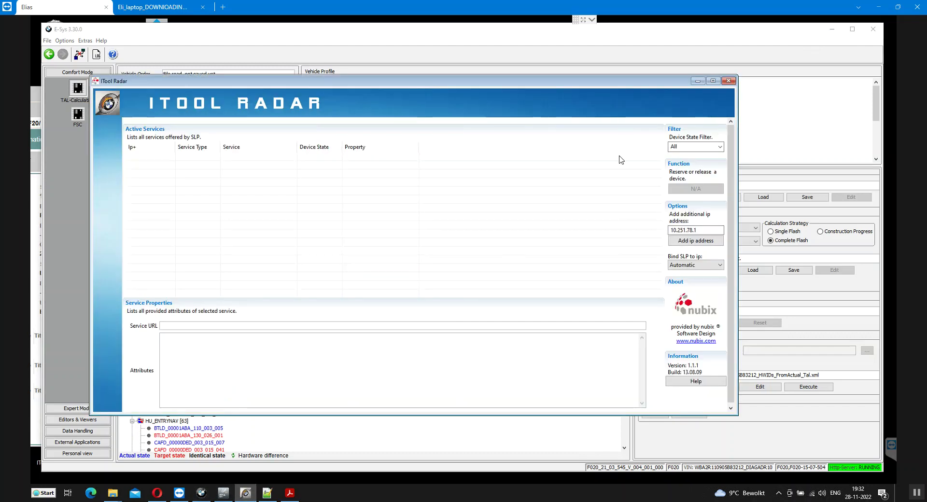
pyautogui.click(697, 81)
pyautogui.click(79, 54)
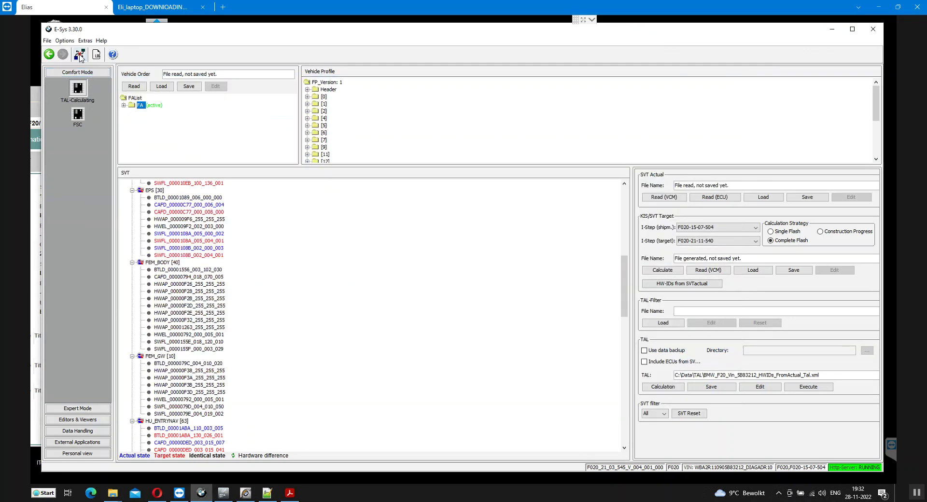
pyautogui.click(480, 264)
pyautogui.click(77, 409)
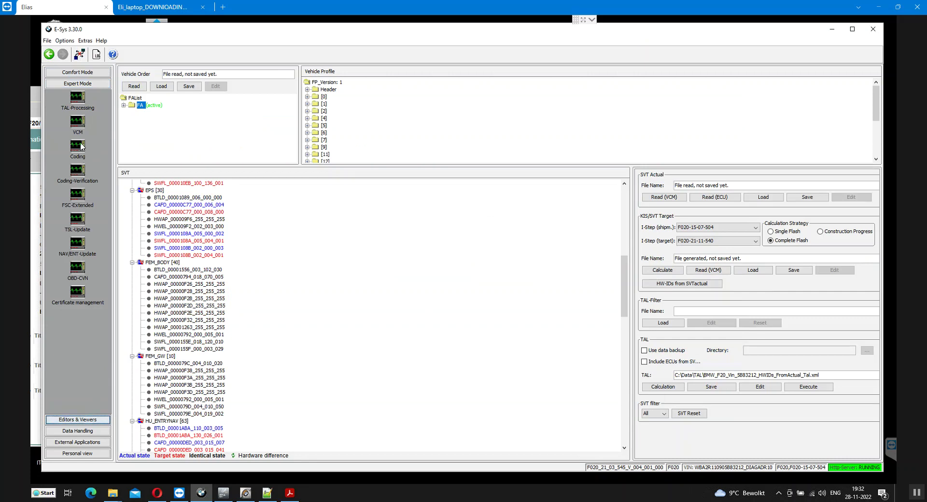
# Write FA and I-Steps to the VCM backup, then read the vehicle order in Coding
pyautogui.click(77, 123)
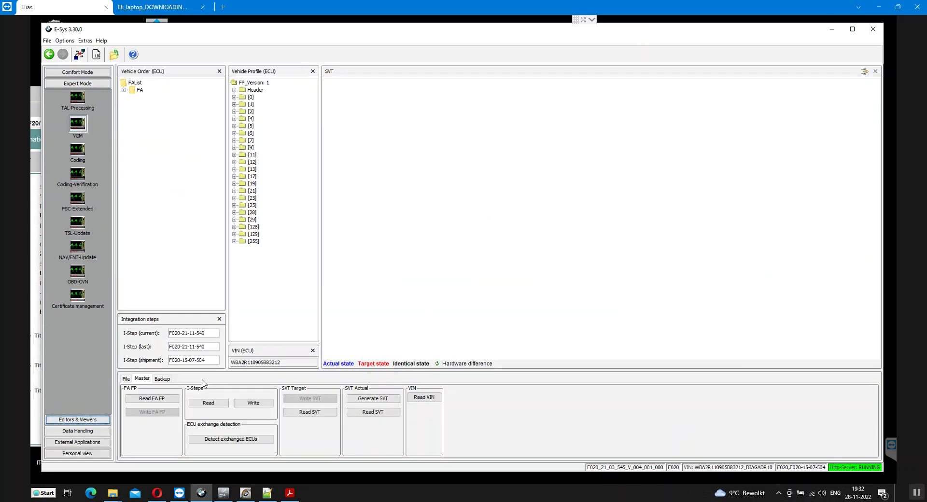
pyautogui.click(161, 380)
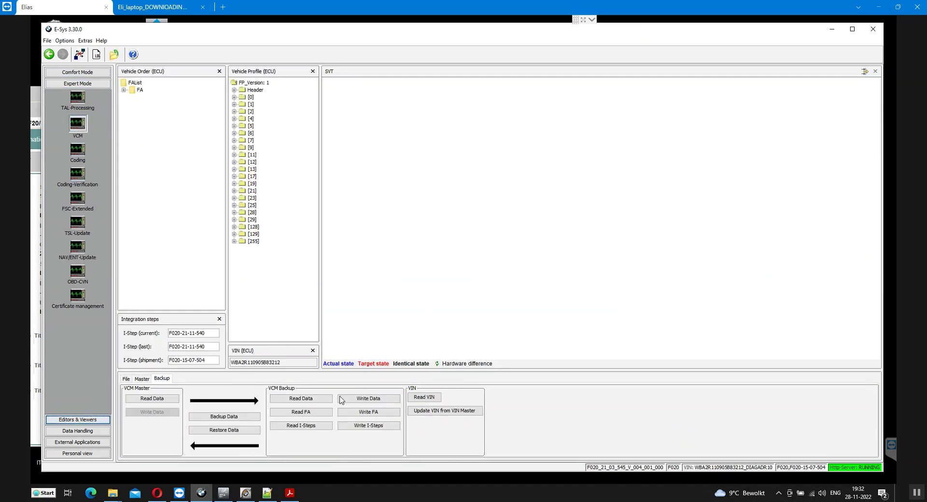
pyautogui.click(370, 398)
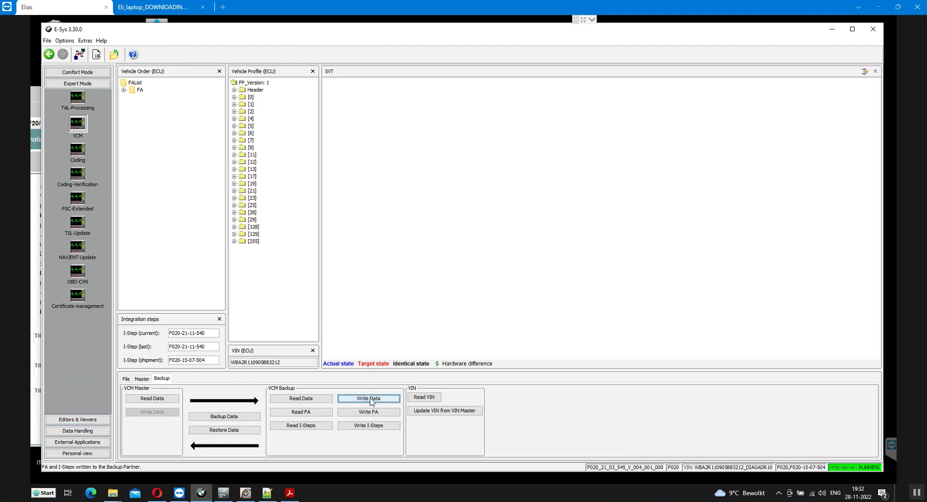
pyautogui.click(82, 148)
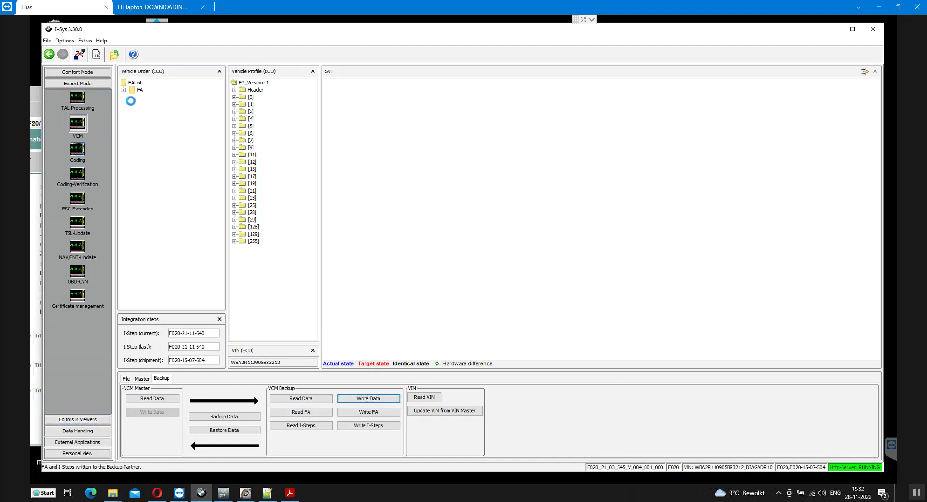
pyautogui.click(136, 86)
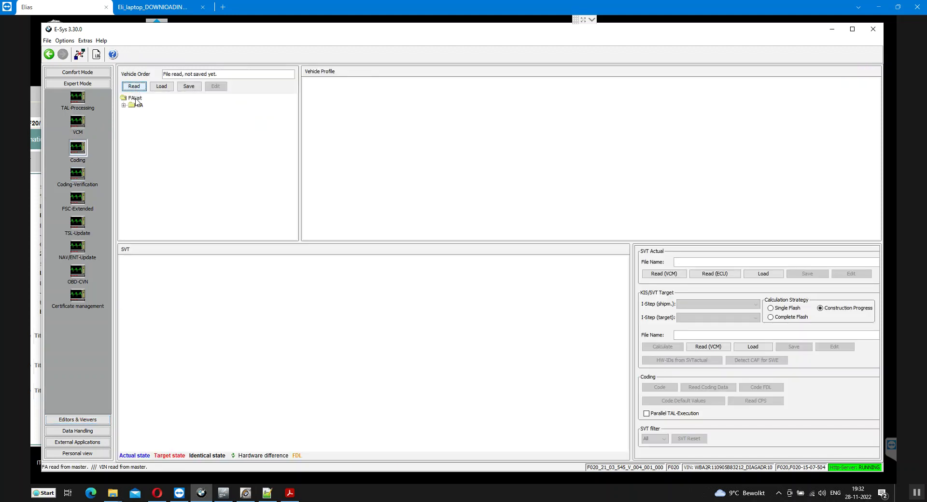
# Activate the vehicle's FA and expand its full tree
pyautogui.click(139, 105)
pyautogui.click(156, 110)
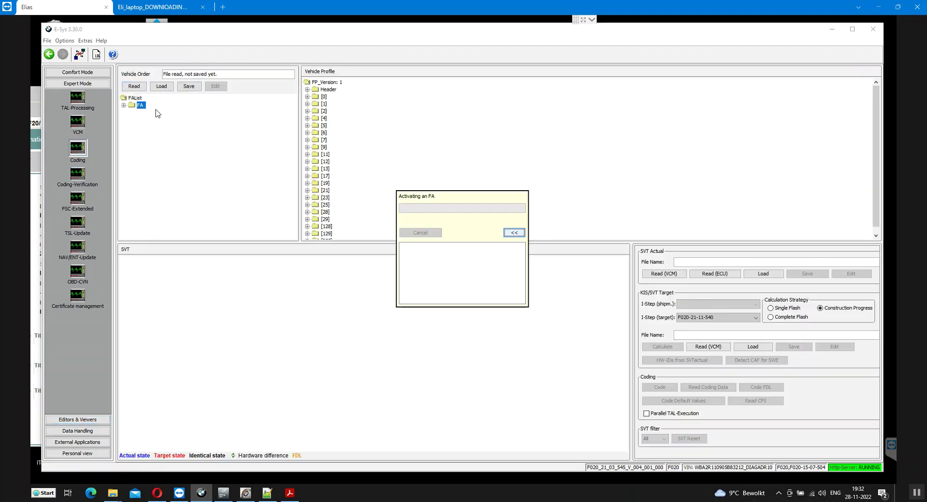
pyautogui.rightClick(145, 109)
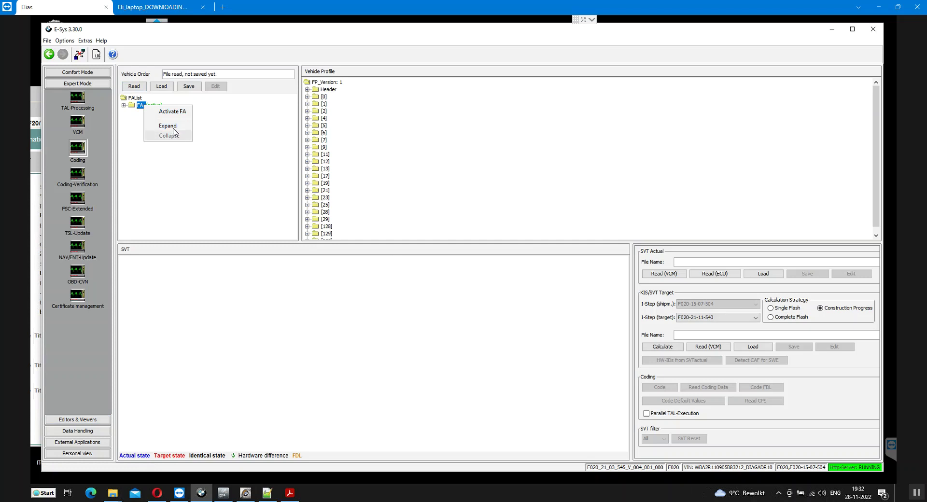
pyautogui.click(167, 135)
pyautogui.scroll(-1, 247, 198)
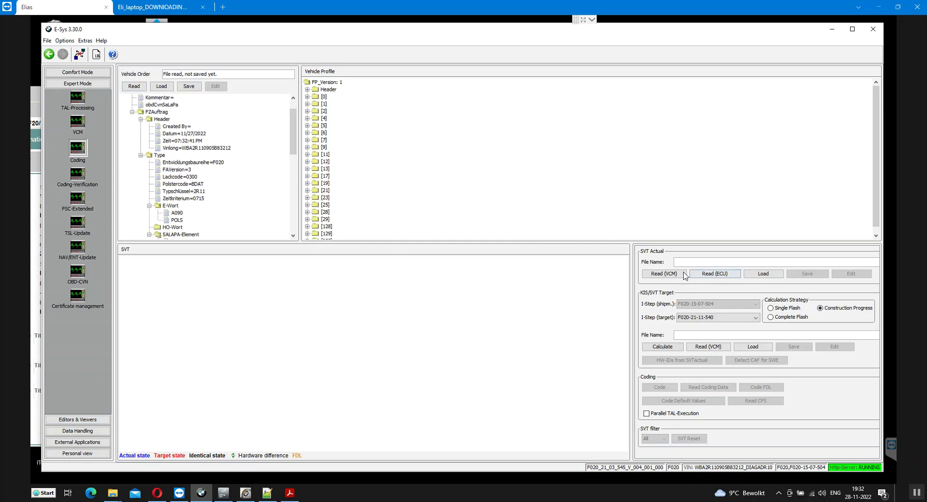
# Read the actual SVT from the VCM and select its root node
pyautogui.click(672, 273)
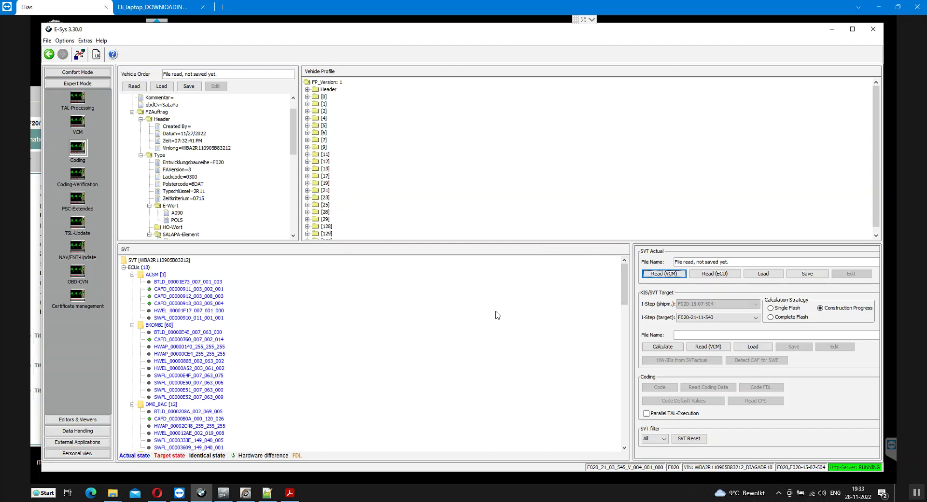
pyautogui.scroll(-1, 333, 334)
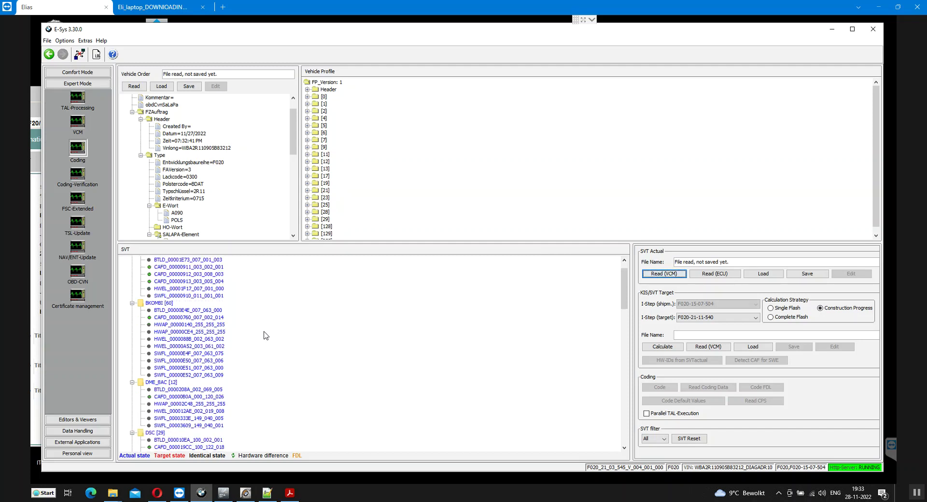
pyautogui.scroll(1, 265, 324)
pyautogui.click(172, 261)
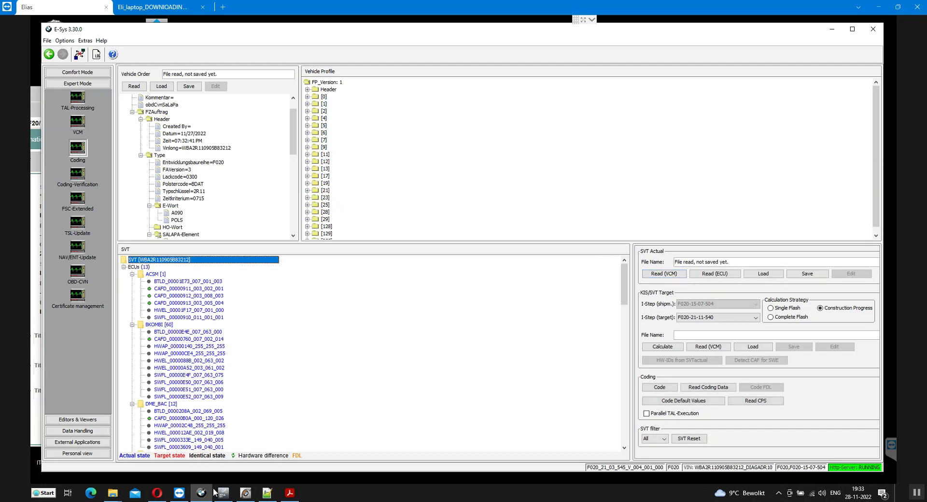
# Open the C:\Data\CAF folder in File Explorer
pyautogui.moveTo(120, 487)
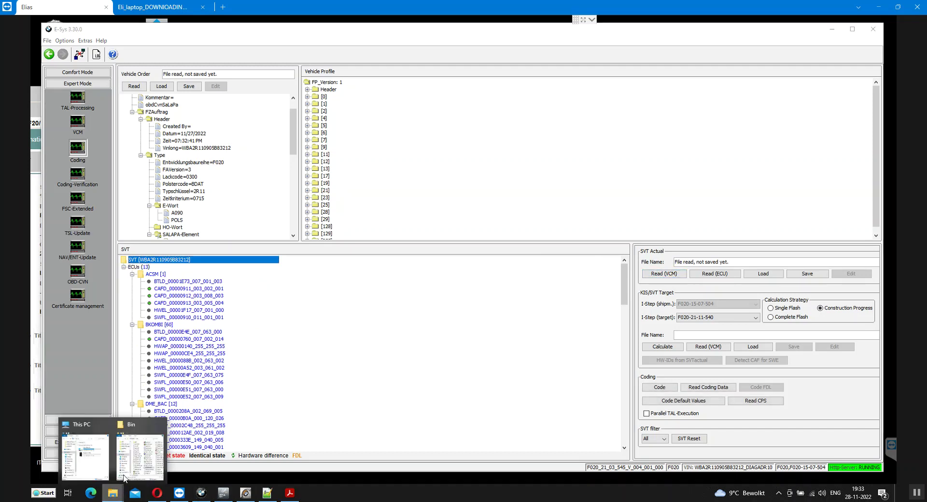
pyautogui.click(85, 457)
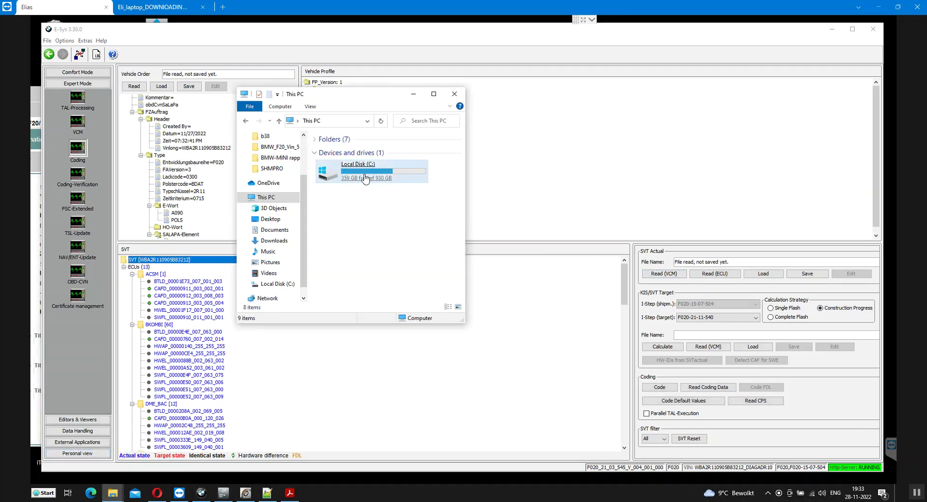
pyautogui.doubleClick(365, 179)
pyautogui.doubleClick(342, 161)
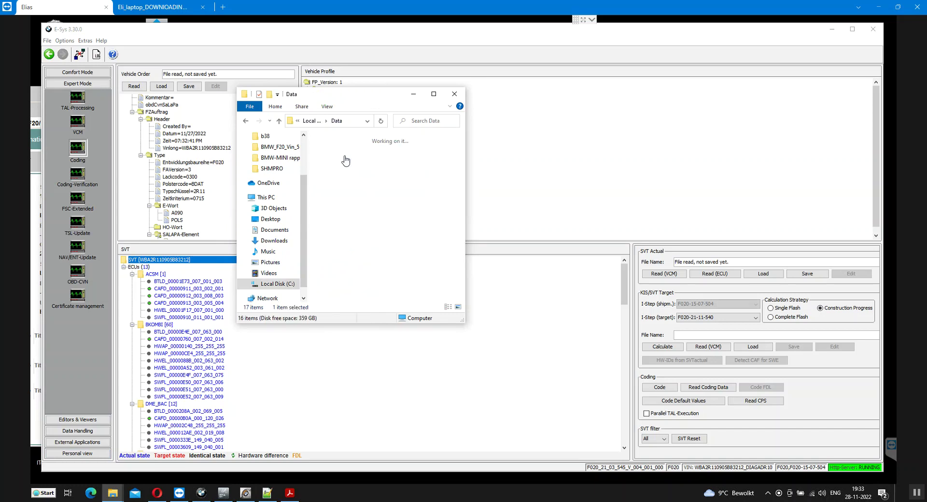
pyautogui.doubleClick(332, 139)
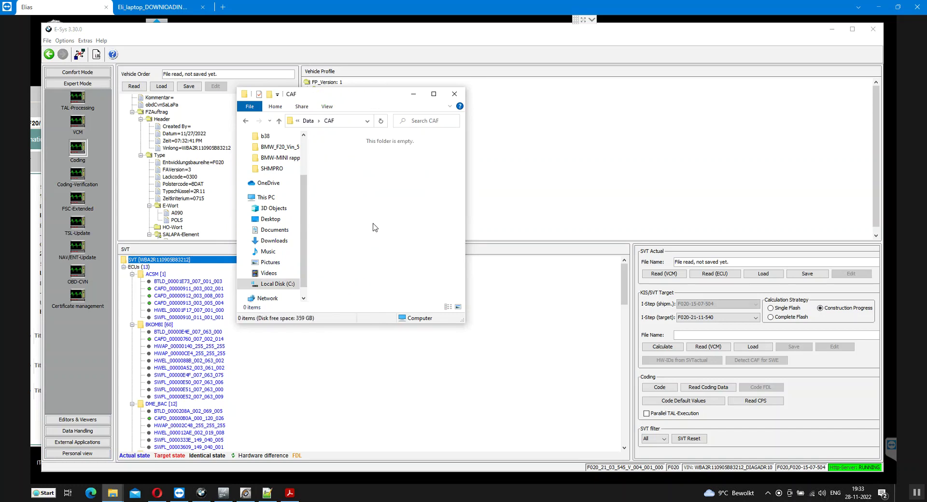
# Read coding data for the whole SVT, enlarging the CAF window to watch CAFD files appear
pyautogui.rightClick(172, 260)
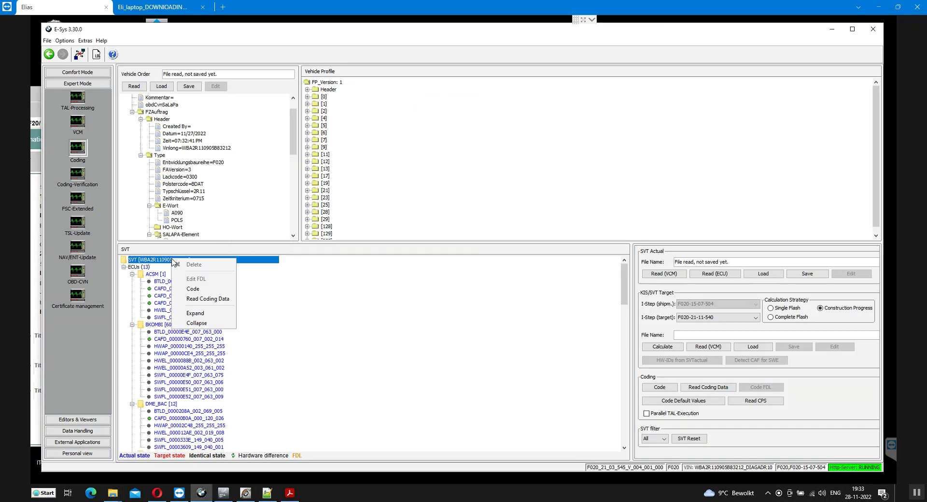
pyautogui.click(217, 300)
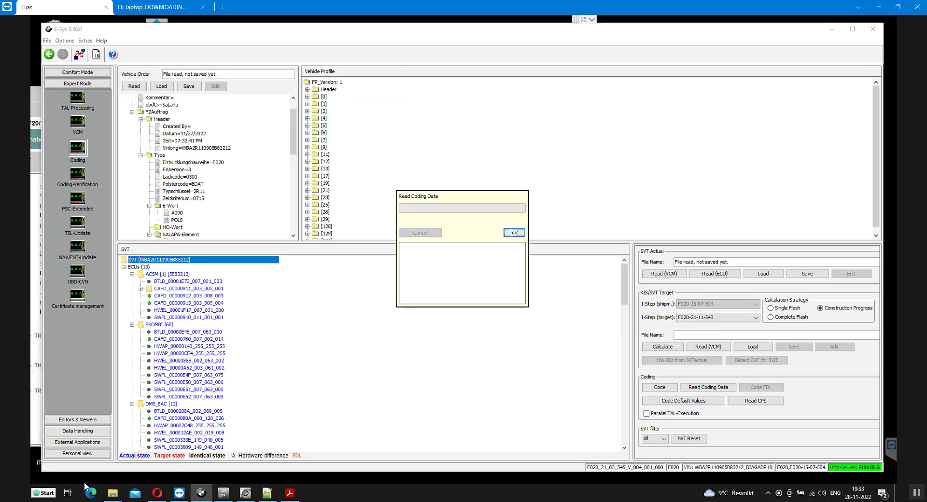
pyautogui.moveTo(114, 497)
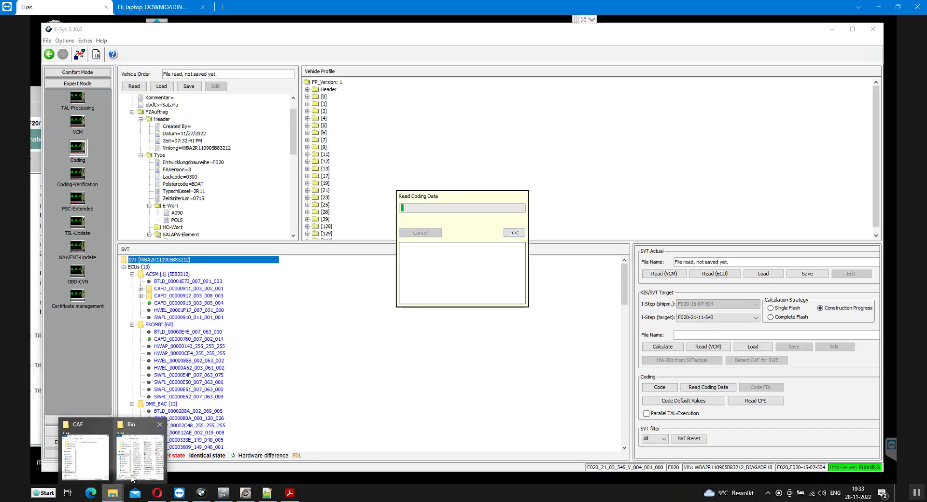
pyautogui.click(90, 466)
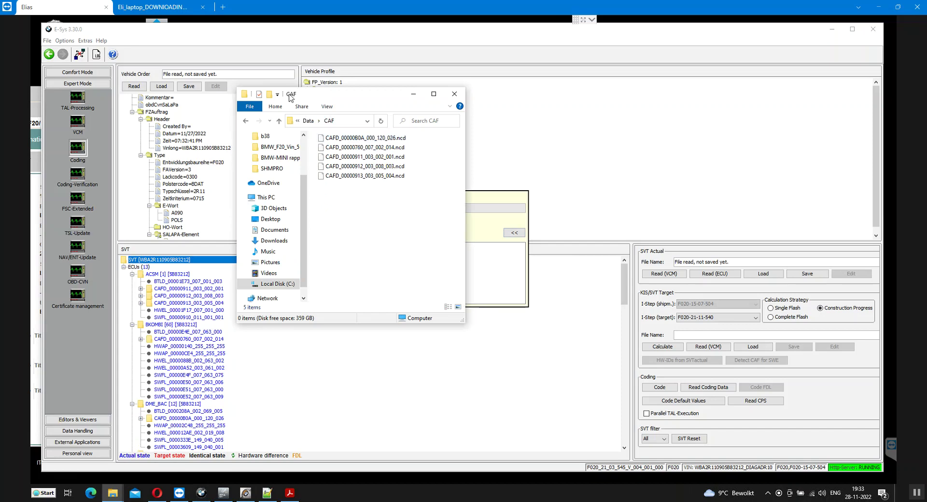
pyautogui.moveTo(290, 96); pyautogui.dragTo(589, 76)
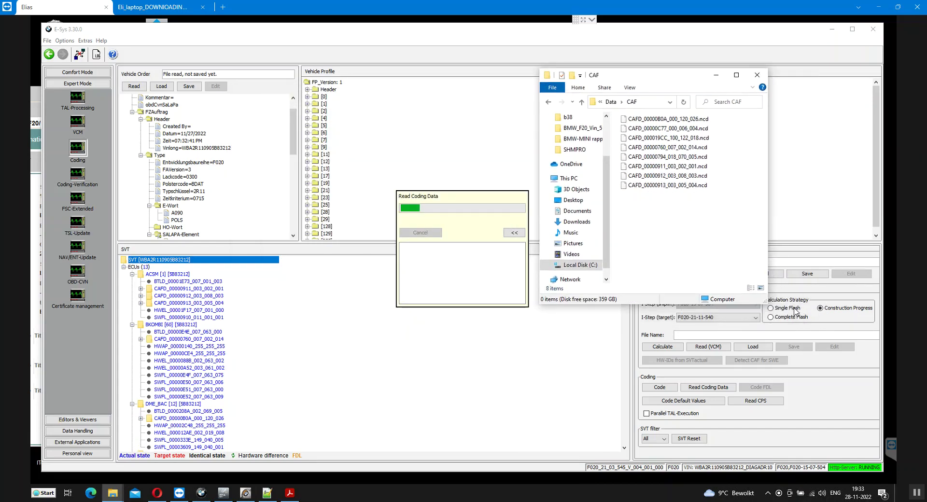
pyautogui.moveTo(769, 304); pyautogui.dragTo(787, 353)
pyautogui.moveTo(793, 397); pyautogui.dragTo(802, 410)
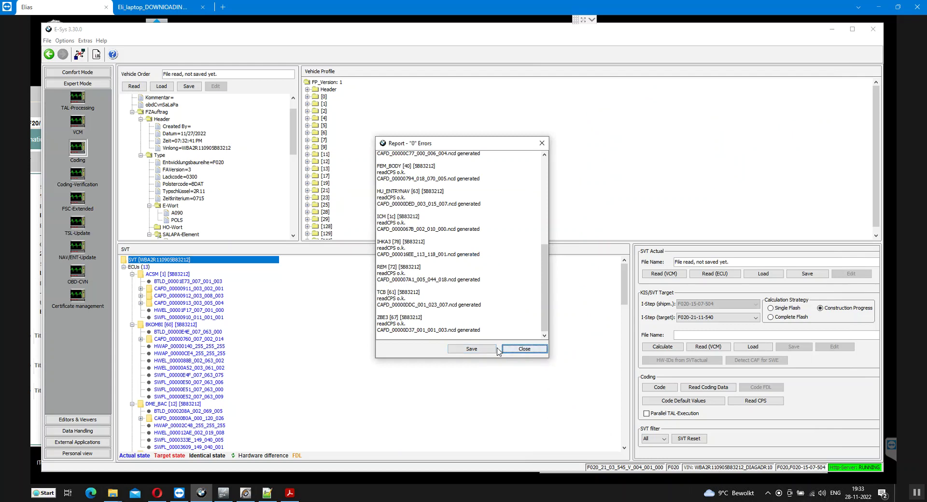
# Save the report, copying the car folder's name from Explorer as the file name
pyautogui.click(480, 352)
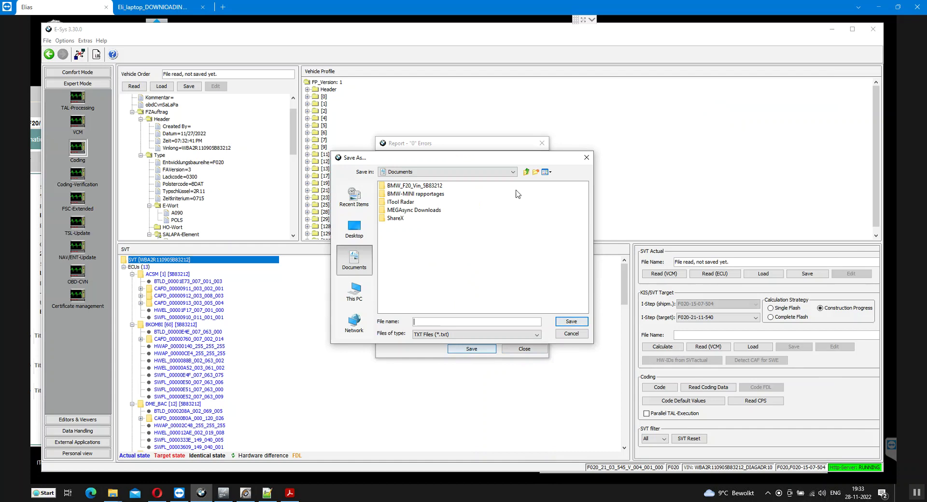
pyautogui.rightClick(424, 189)
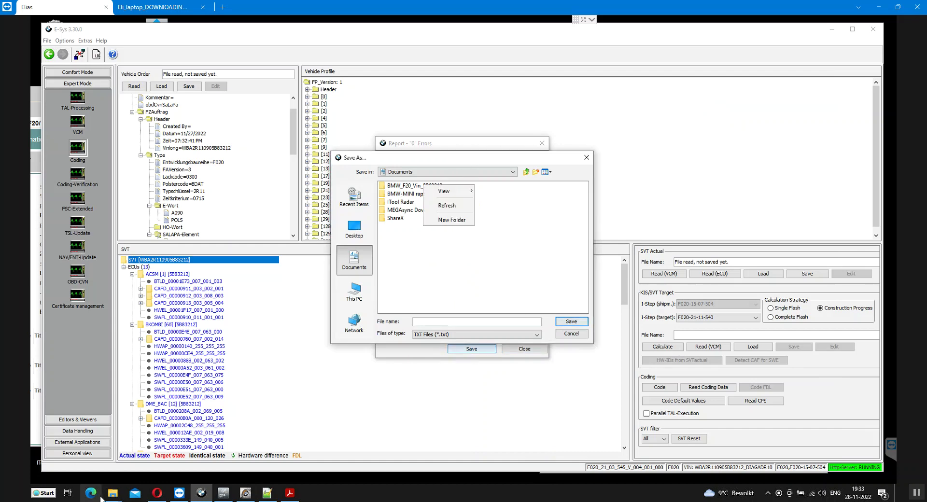
pyautogui.click(121, 494)
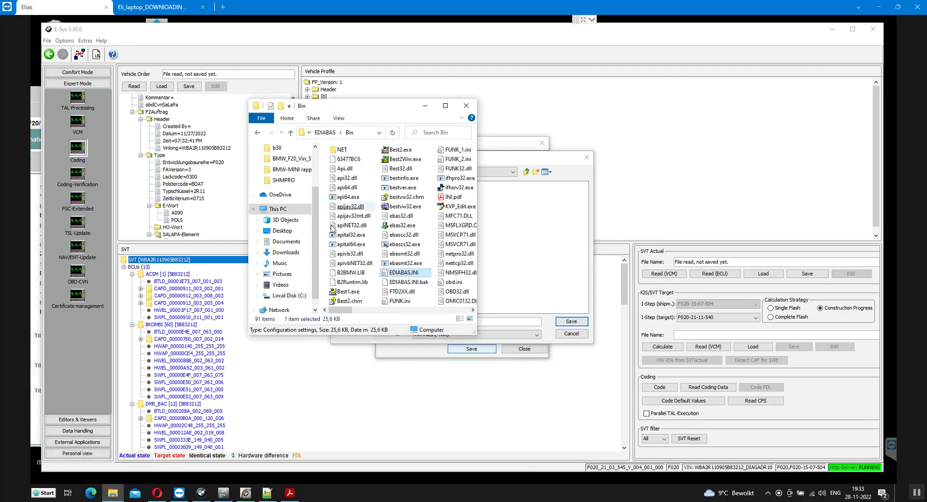
pyautogui.click(285, 243)
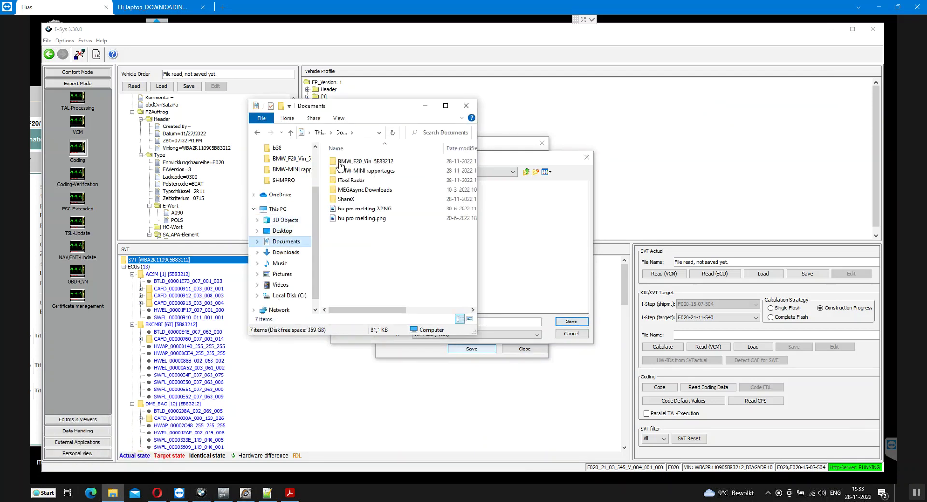
pyautogui.rightClick(383, 163)
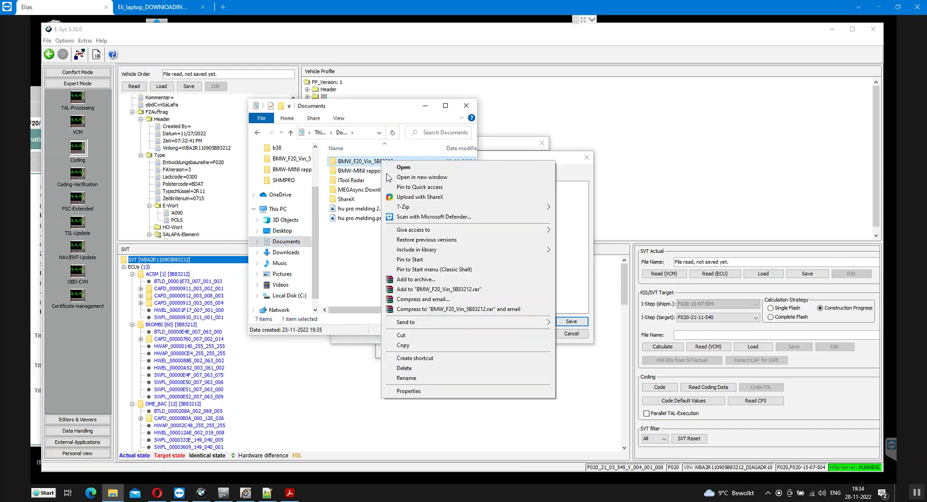
pyautogui.click(406, 378)
pyautogui.hotkey('ctrl', 'c')
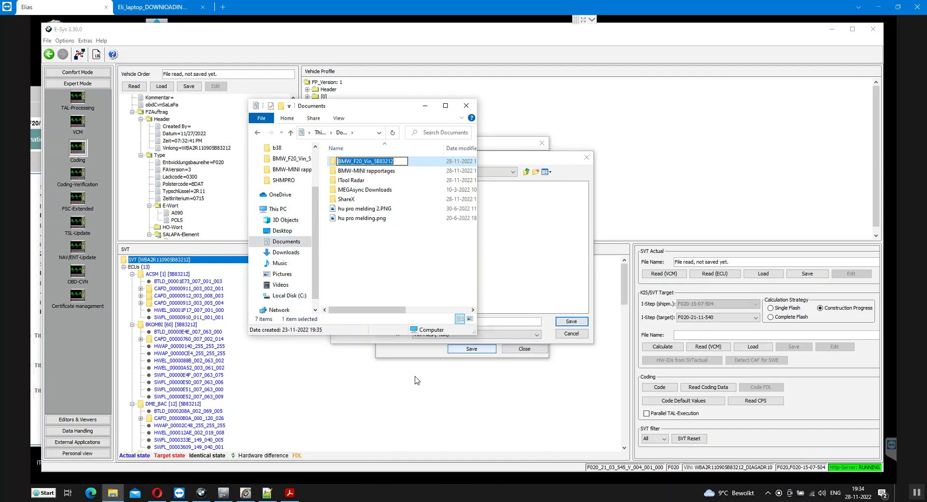
pyautogui.click(487, 321)
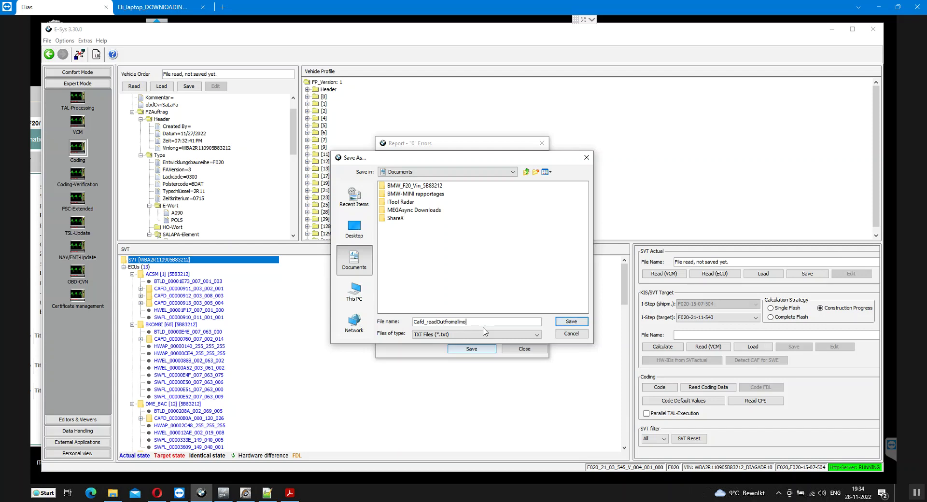
pyautogui.hotkey('ctrl', 'v')
# Save the report file into C:\Data\CAF
pyautogui.click(355, 288)
pyautogui.click(418, 245)
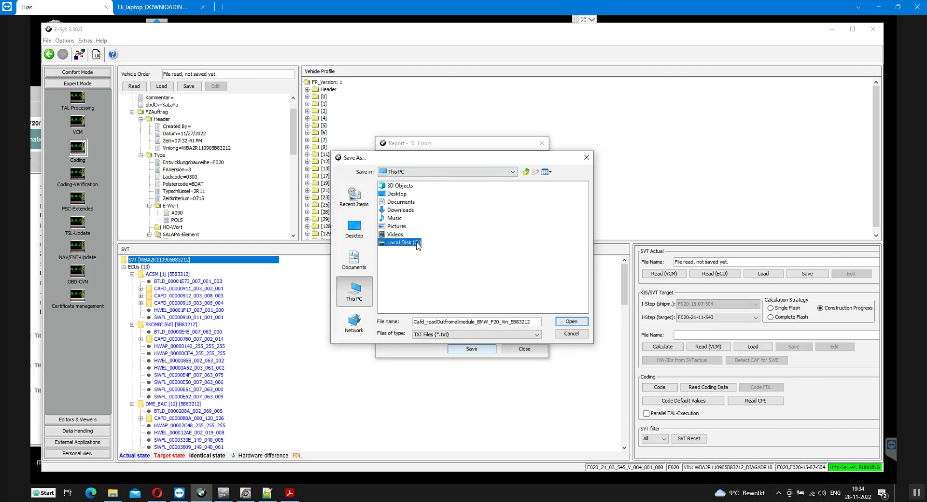
pyautogui.doubleClick(417, 245)
pyautogui.click(397, 203)
pyautogui.doubleClick(397, 203)
pyautogui.doubleClick(396, 186)
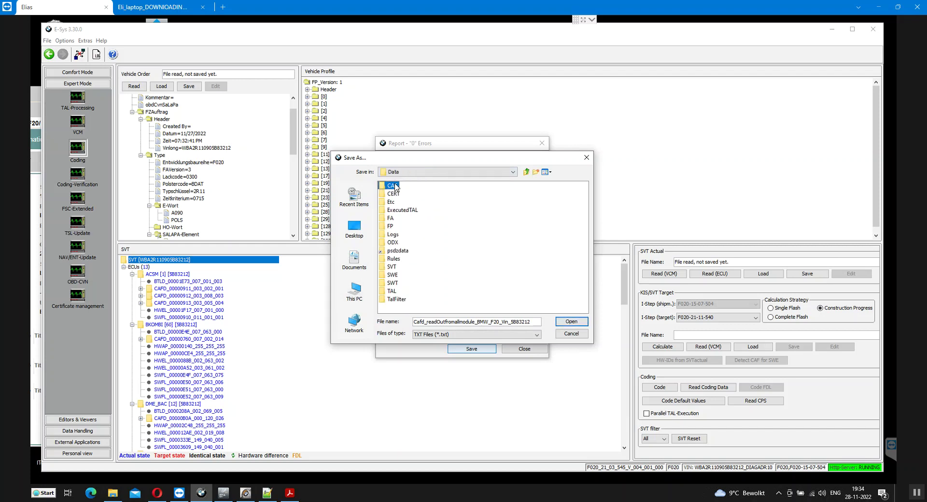
pyautogui.click(563, 321)
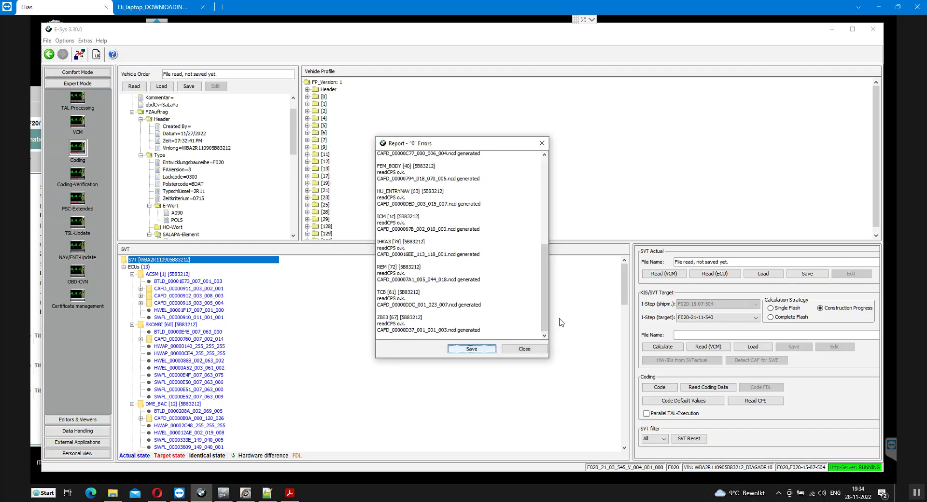
# Close the read-out report and disconnect from the vehicle
pyautogui.click(531, 350)
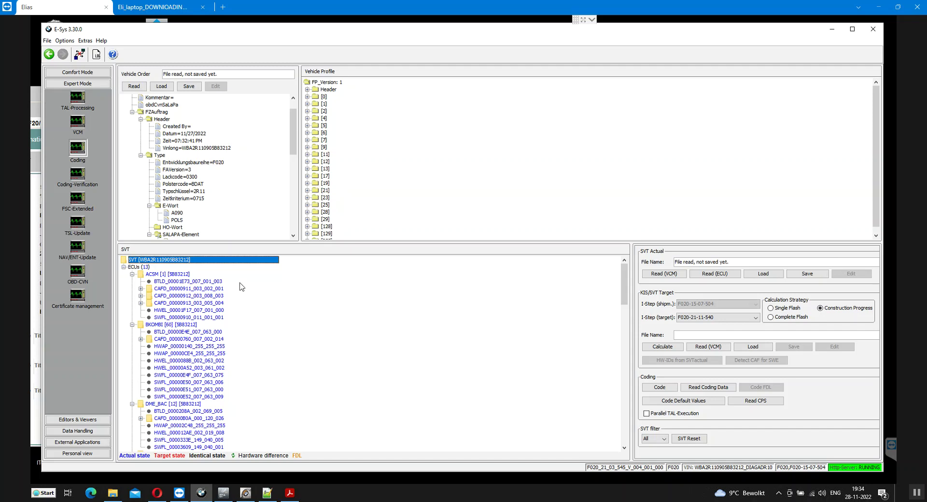
pyautogui.click(79, 54)
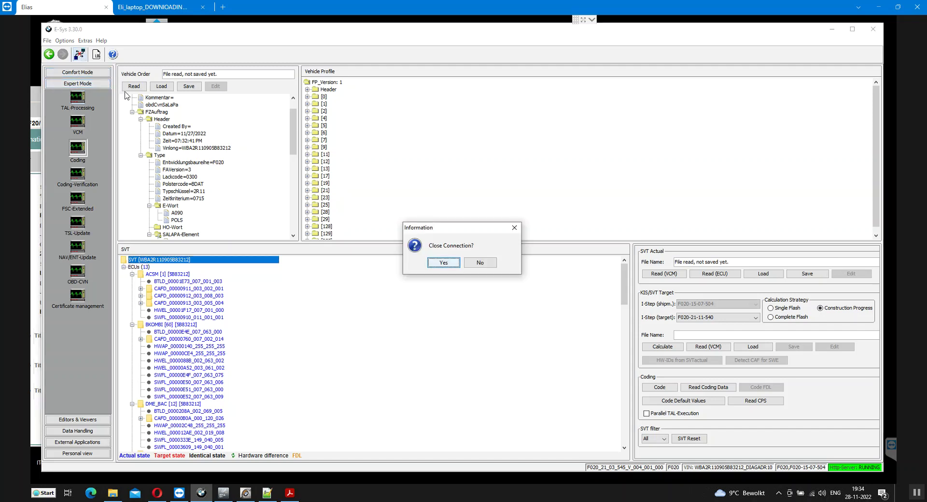
pyautogui.click(438, 264)
# Reconnect on target F020_21_03_545 with parameters read from the VCM
pyautogui.click(80, 54)
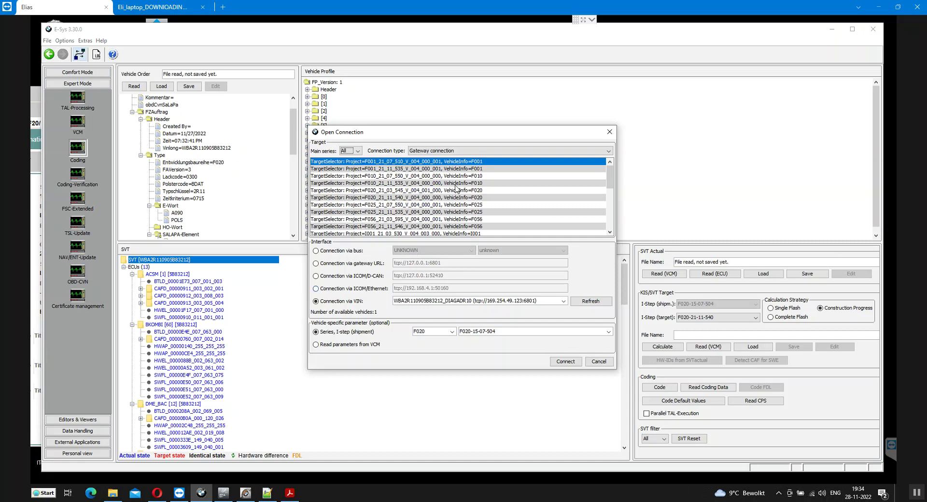
pyautogui.click(470, 194)
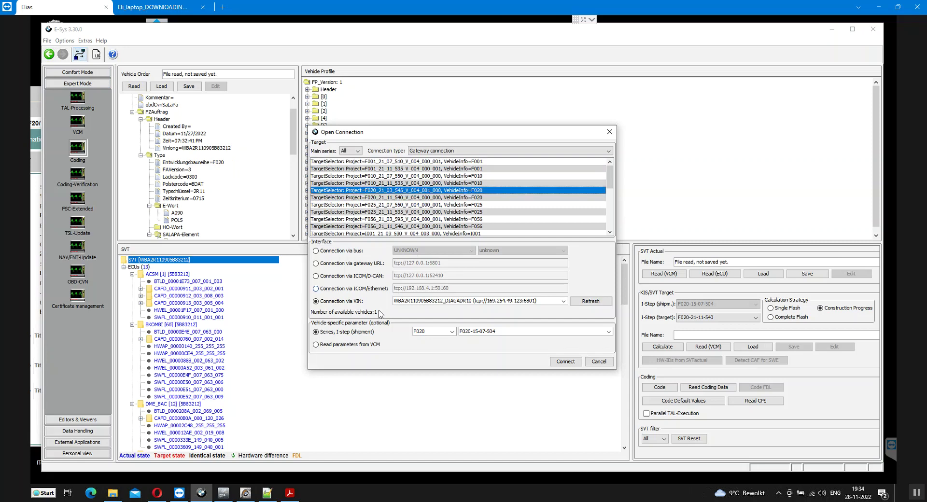
pyautogui.click(357, 344)
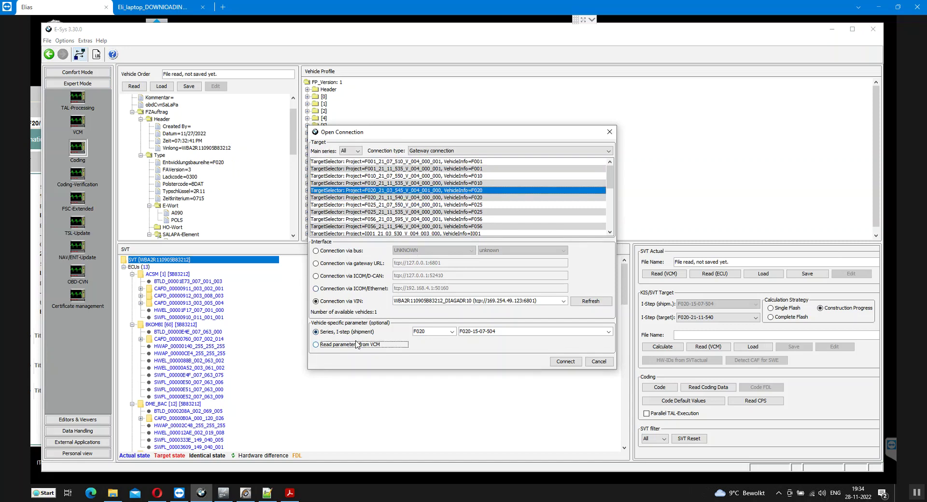
pyautogui.click(566, 362)
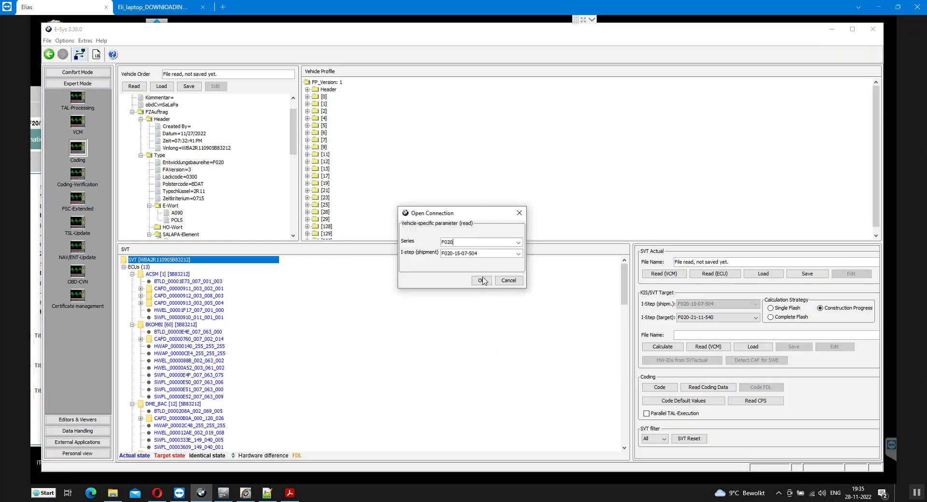
pyautogui.click(481, 281)
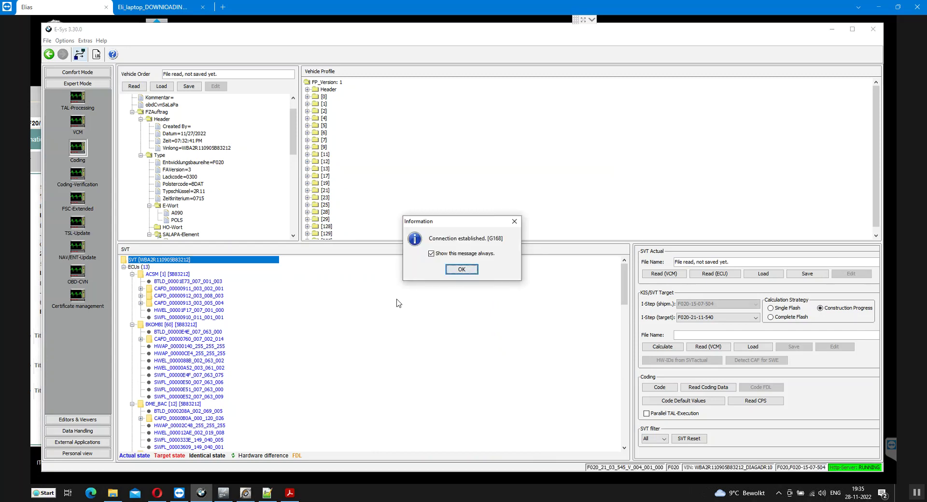
pyautogui.click(462, 269)
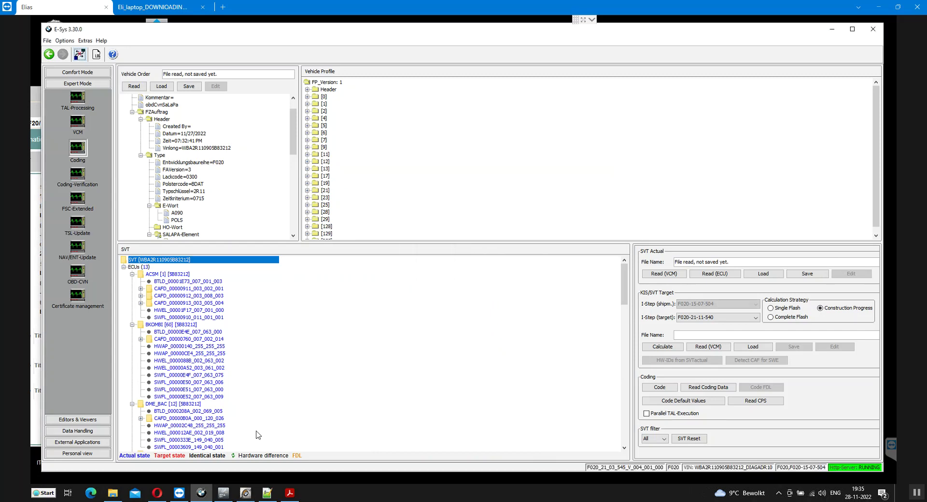
# Close the current ISTA+ operation and return to E-Sys
pyautogui.click(224, 493)
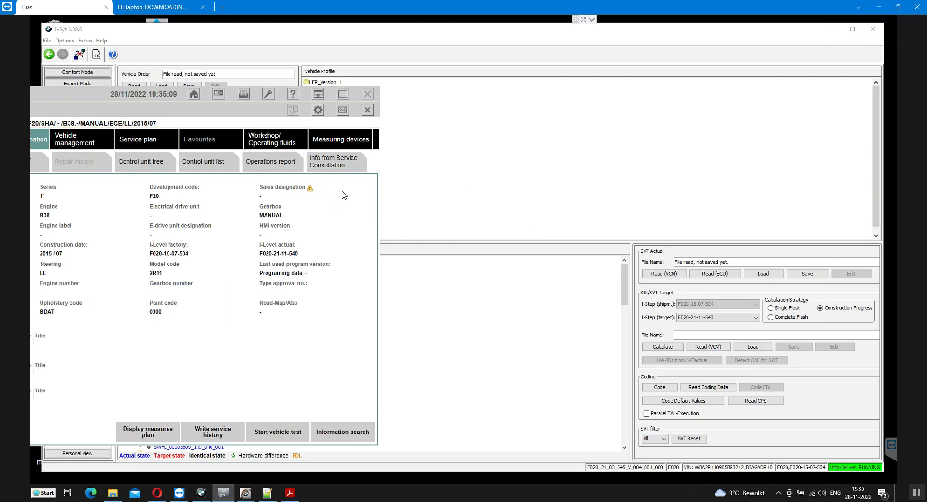
pyautogui.moveTo(116, 100); pyautogui.dragTo(467, 64)
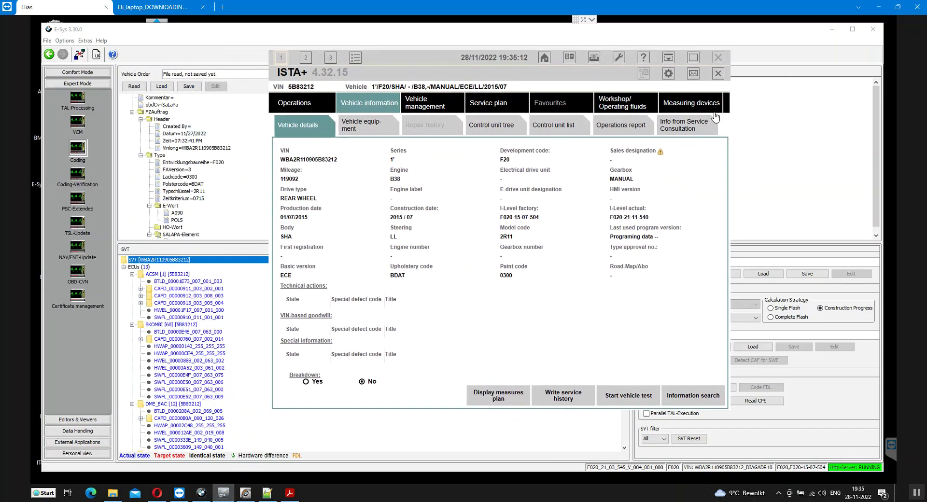
pyautogui.click(718, 75)
pyautogui.click(559, 309)
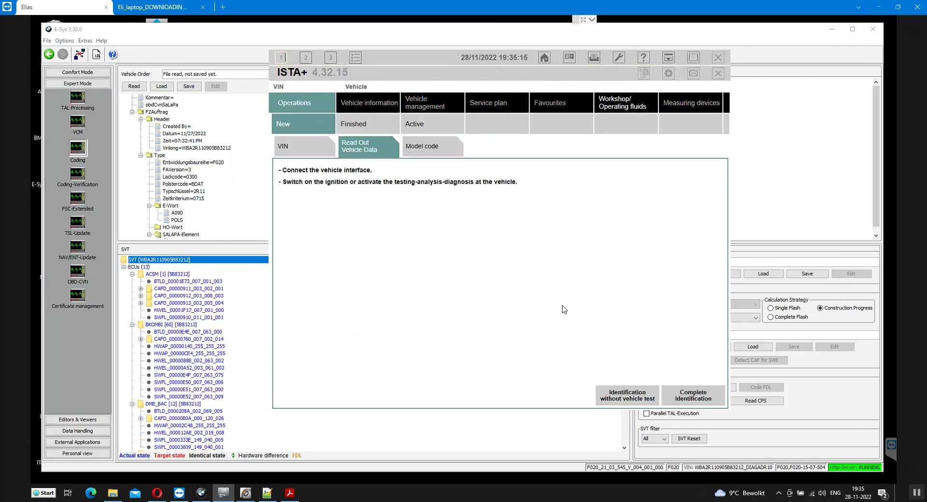
pyautogui.click(742, 437)
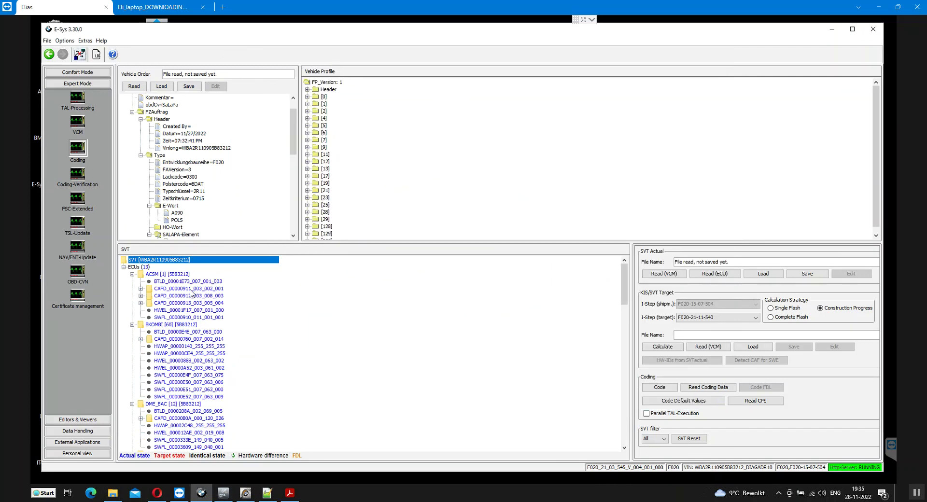
# Review ACSM, BKOMBI and DME_BAC in the SVT tree, then switch to Comfort Mode
pyautogui.click(161, 274)
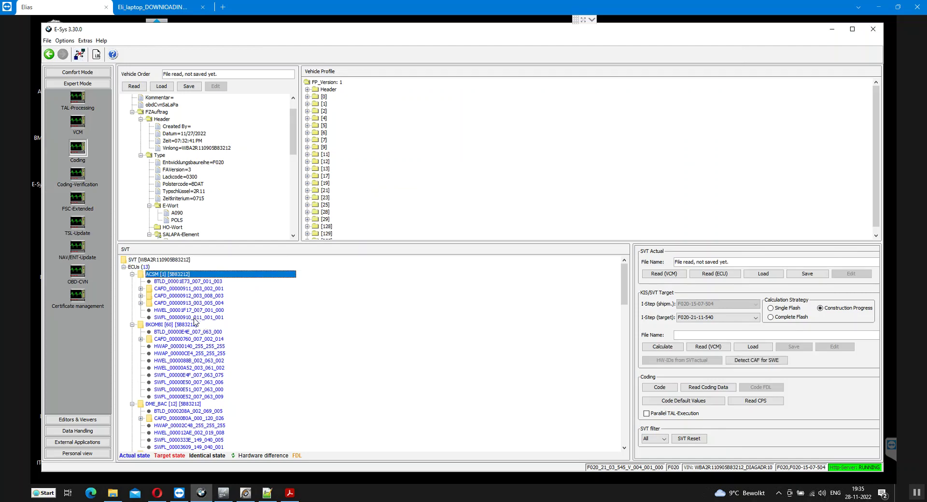
pyautogui.click(192, 325)
pyautogui.click(188, 404)
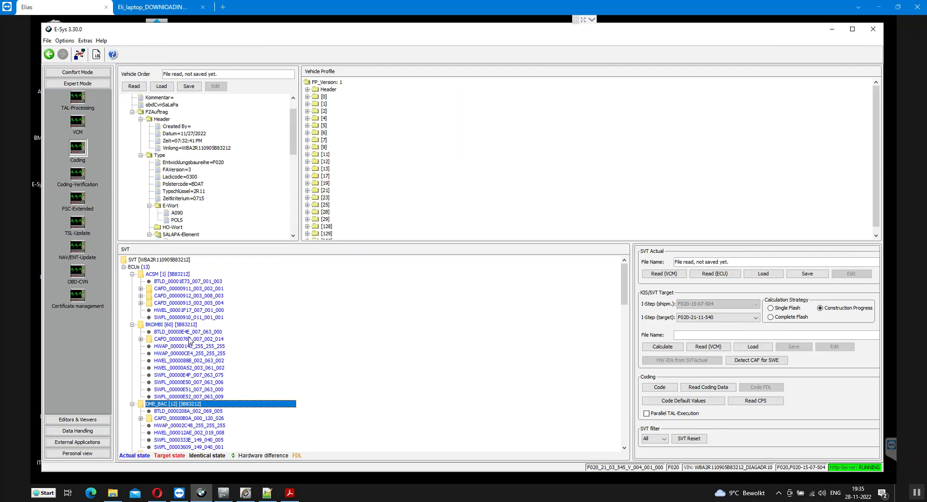
pyautogui.scroll(-4, 196, 344)
pyautogui.scroll(-3, 197, 343)
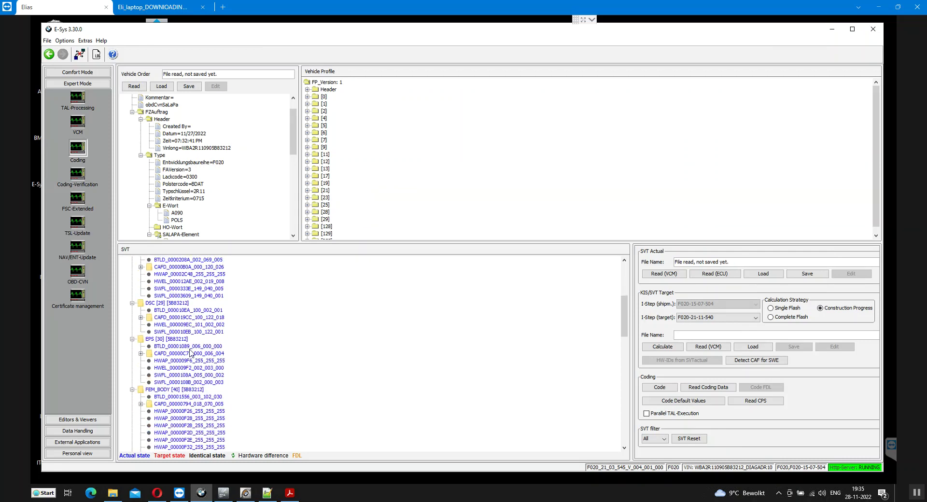
pyautogui.scroll(-3, 190, 352)
pyautogui.scroll(-4, 190, 353)
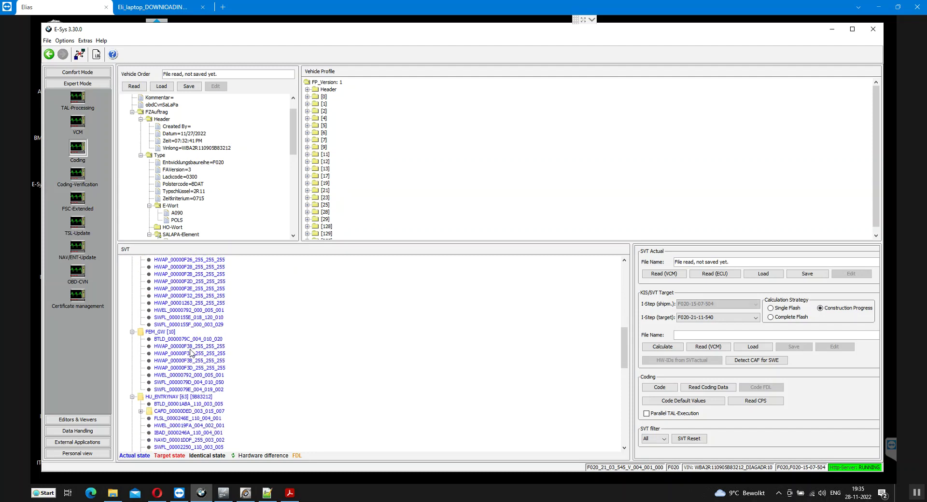
pyautogui.scroll(-9, 191, 353)
pyautogui.scroll(-6, 191, 354)
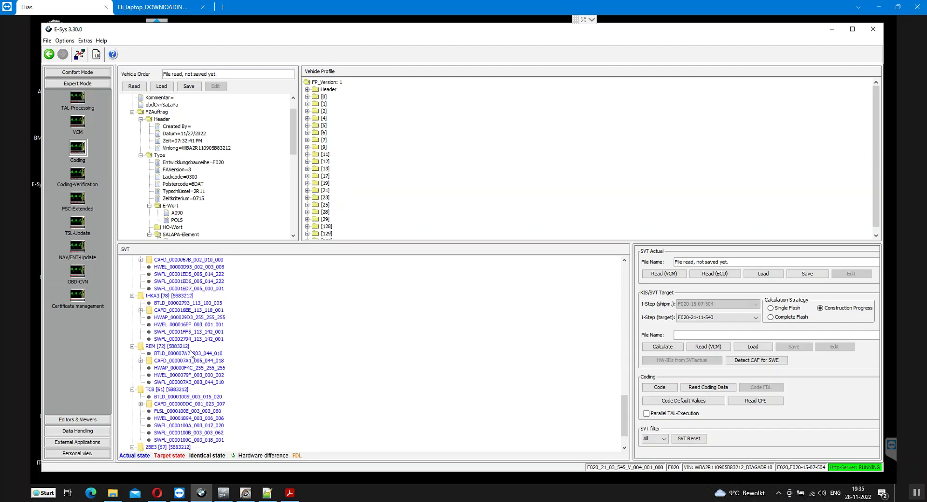
pyautogui.scroll(-2, 190, 354)
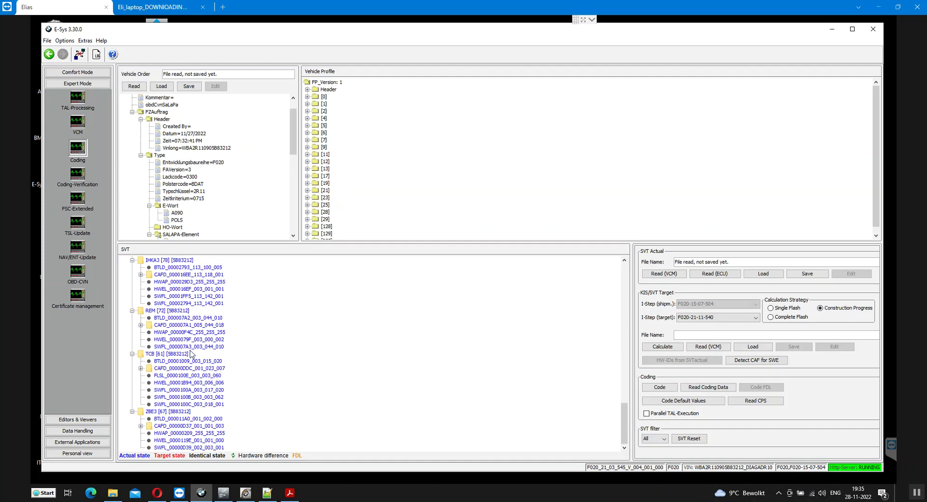
pyautogui.scroll(1, 191, 354)
pyautogui.scroll(-1, 191, 354)
pyautogui.click(77, 72)
# Open TAL-Calculating and scroll the SVT from HU_ENTRYNAV down to ZBE3 and back up
pyautogui.click(78, 88)
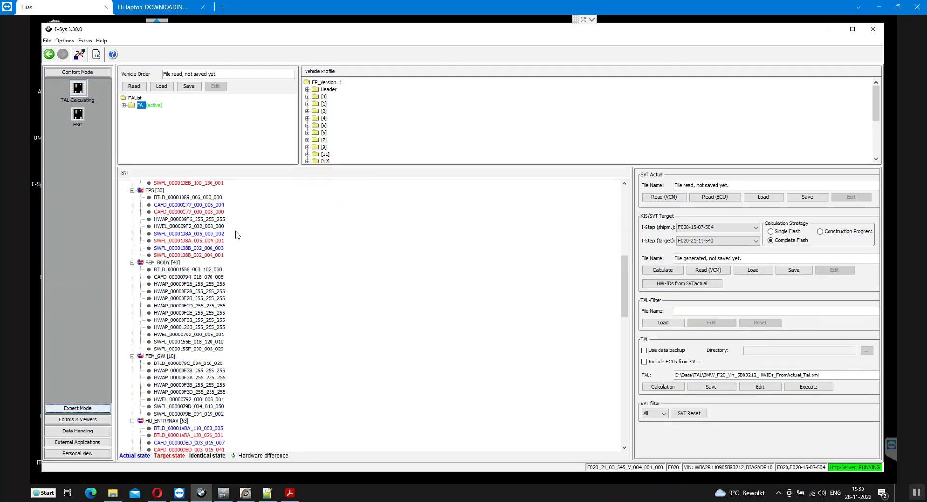
pyautogui.scroll(-6, 200, 291)
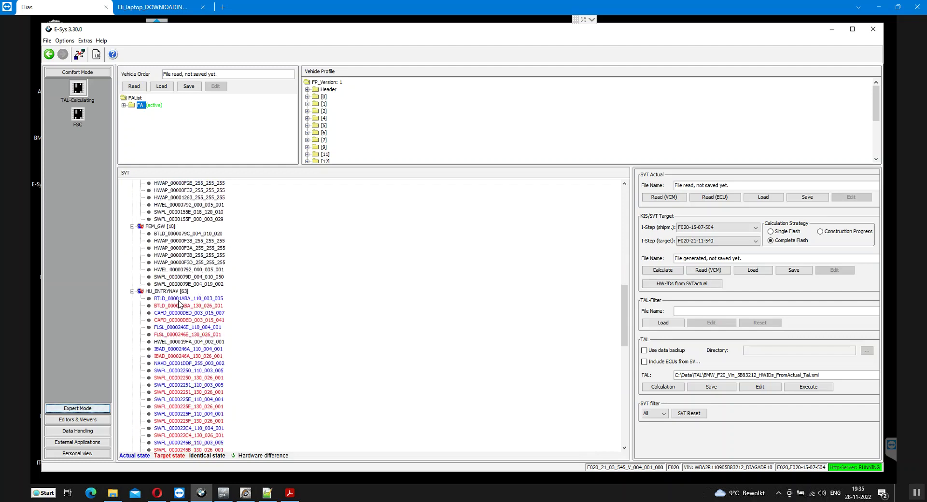
pyautogui.scroll(-5, 178, 304)
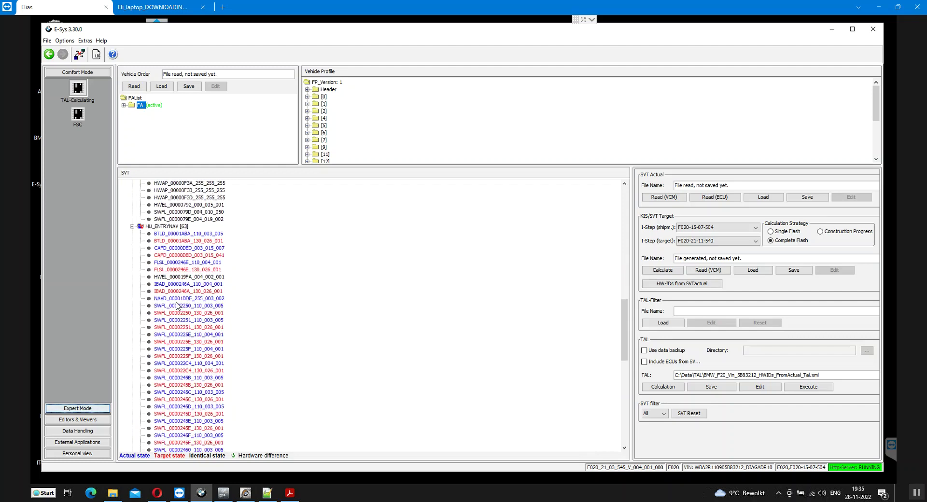
pyautogui.scroll(-11, 177, 305)
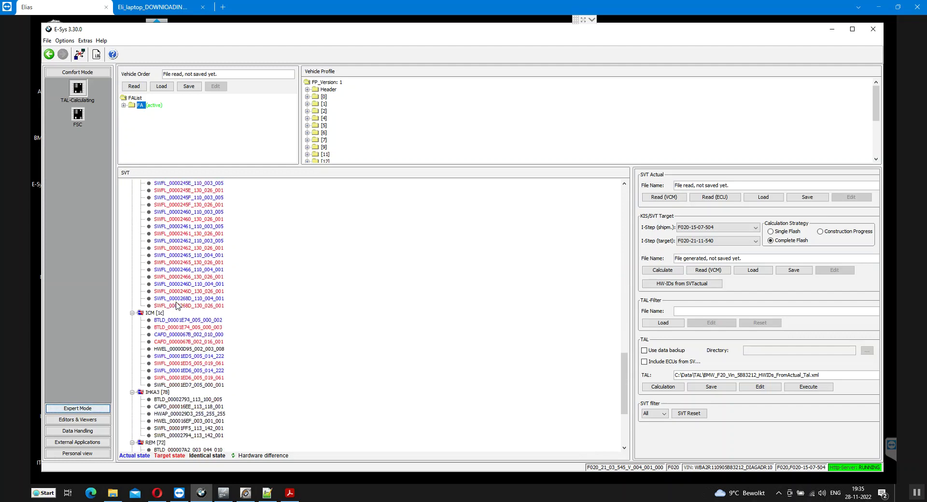
pyautogui.scroll(-4, 178, 305)
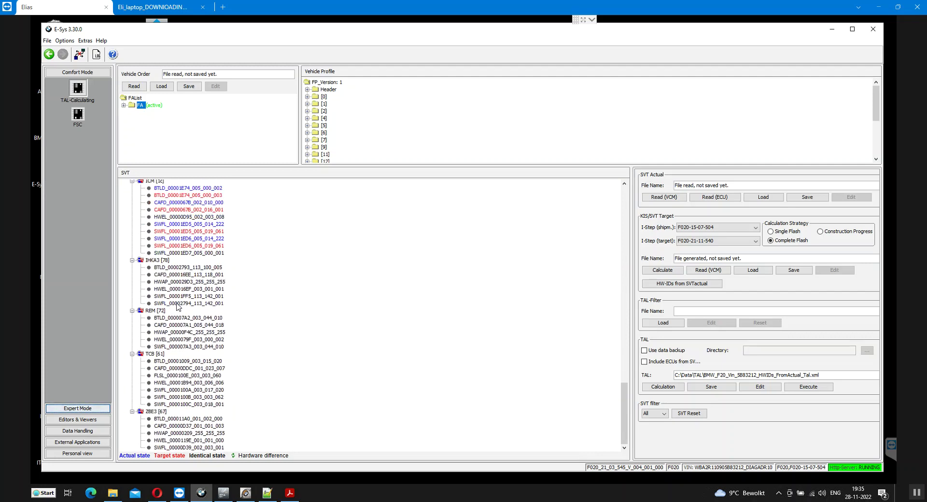
pyautogui.scroll(20, 200, 318)
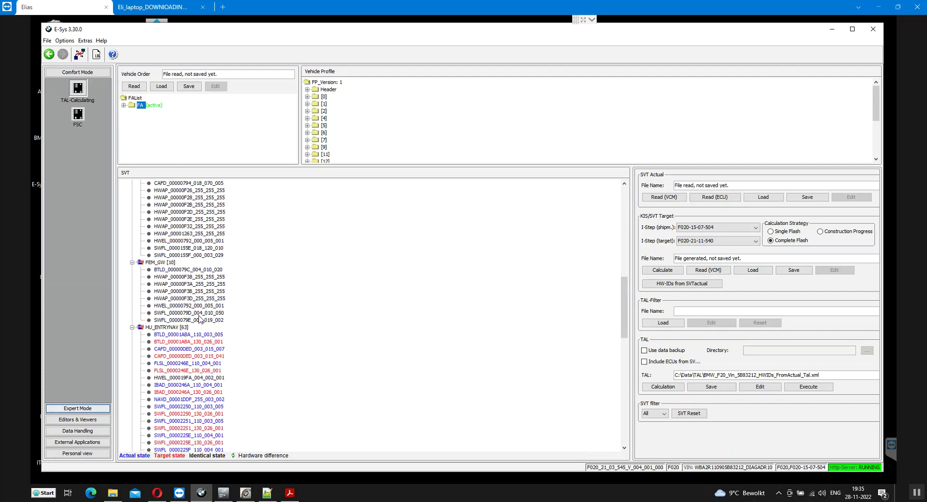
pyautogui.scroll(12, 199, 318)
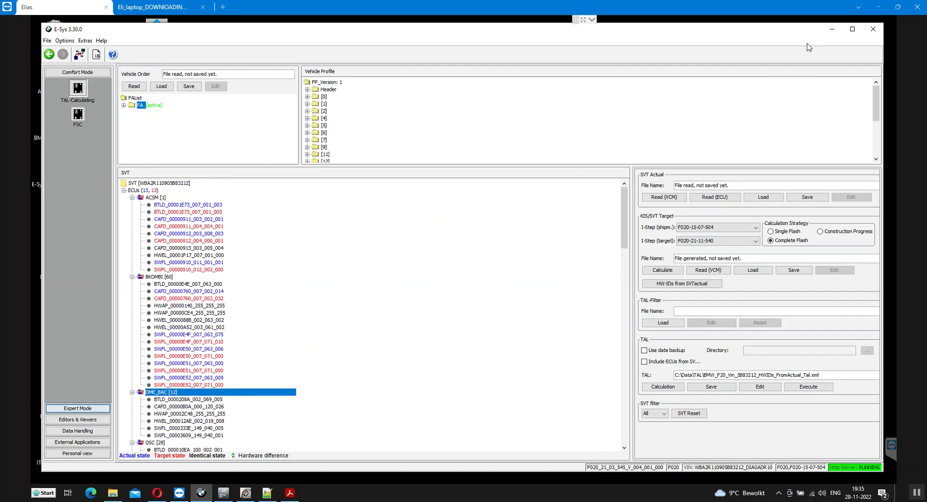
# Close E-Sys, connect ISTA+ to the car via ICOM, and decline continuing the open case
pyautogui.click(873, 29)
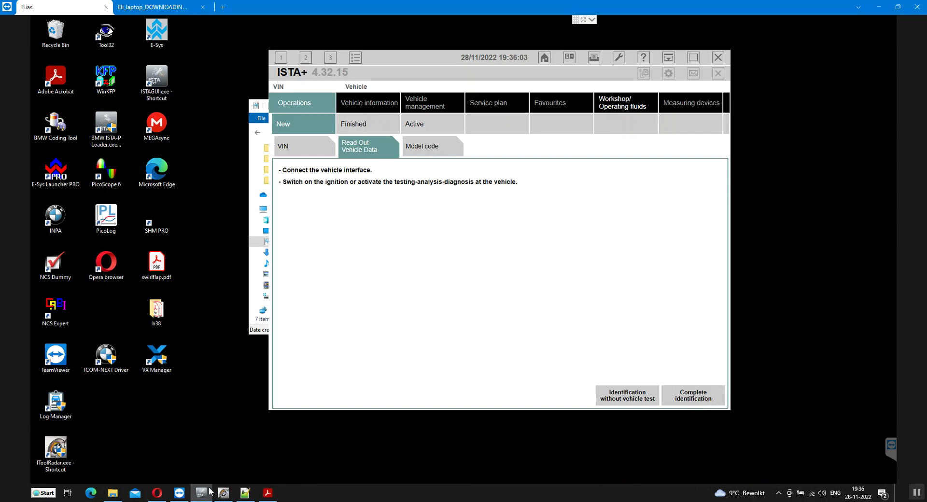
pyautogui.click(223, 493)
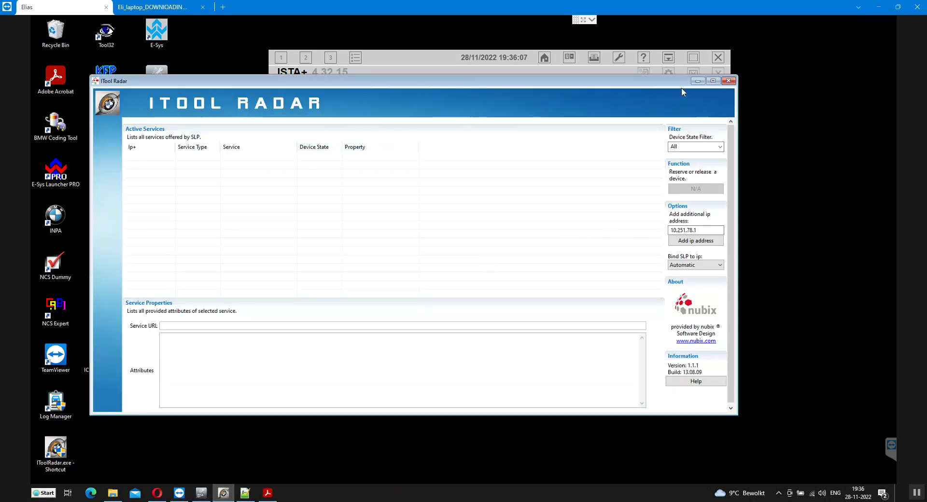
pyautogui.click(698, 81)
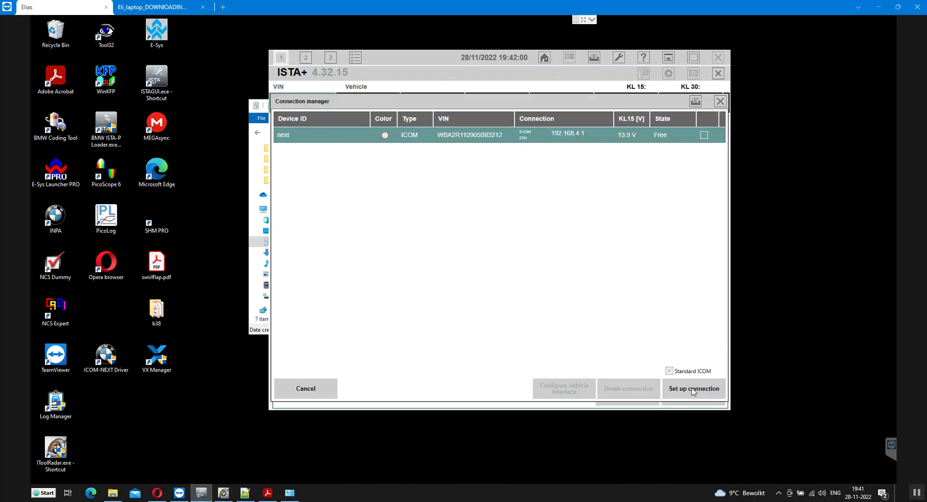
pyautogui.click(694, 390)
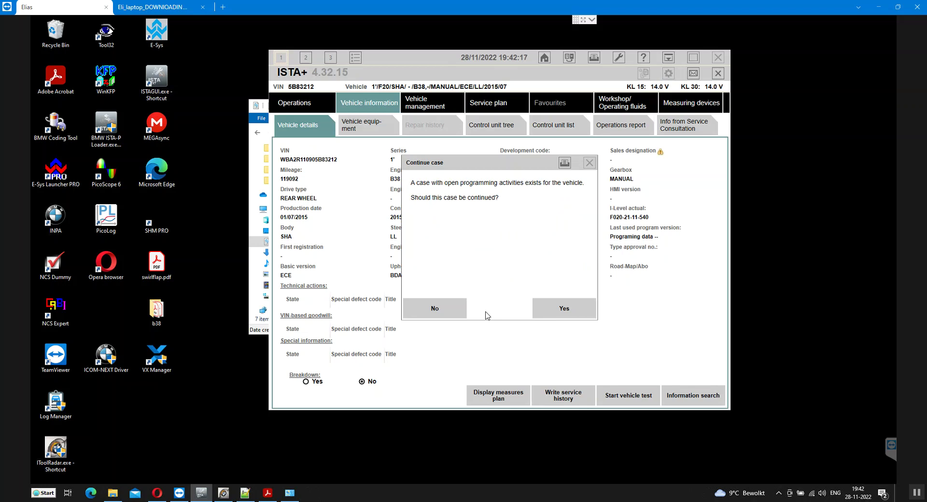
pyautogui.click(446, 315)
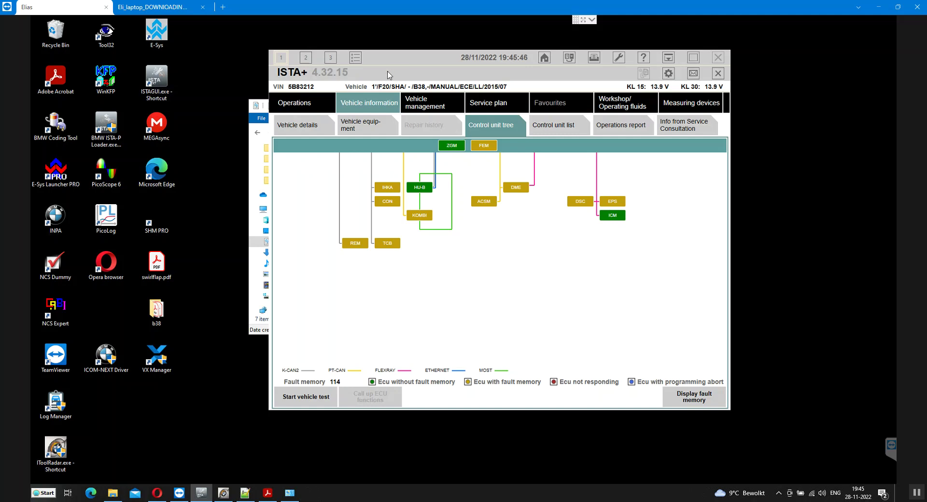
# Look over the vehicle equipment and details, then bring up the Troubleshooting fault memory with 114 entries
pyautogui.click(368, 128)
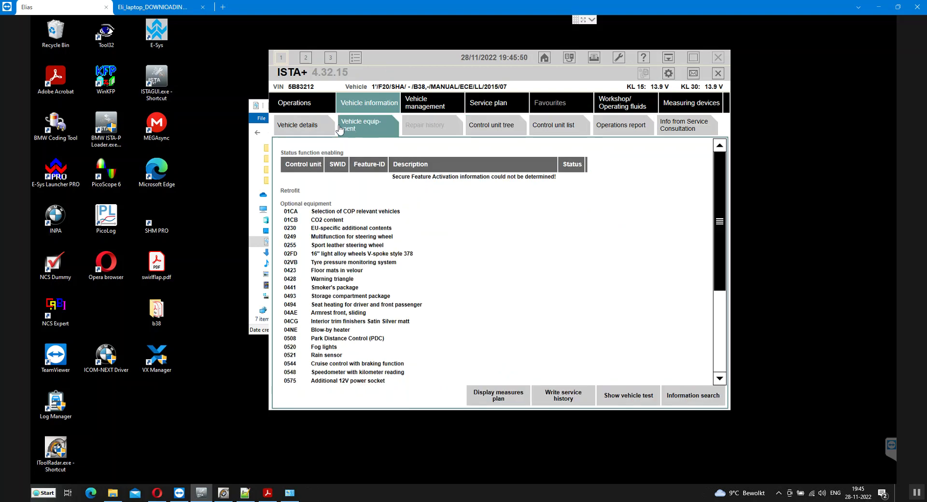
pyautogui.click(317, 132)
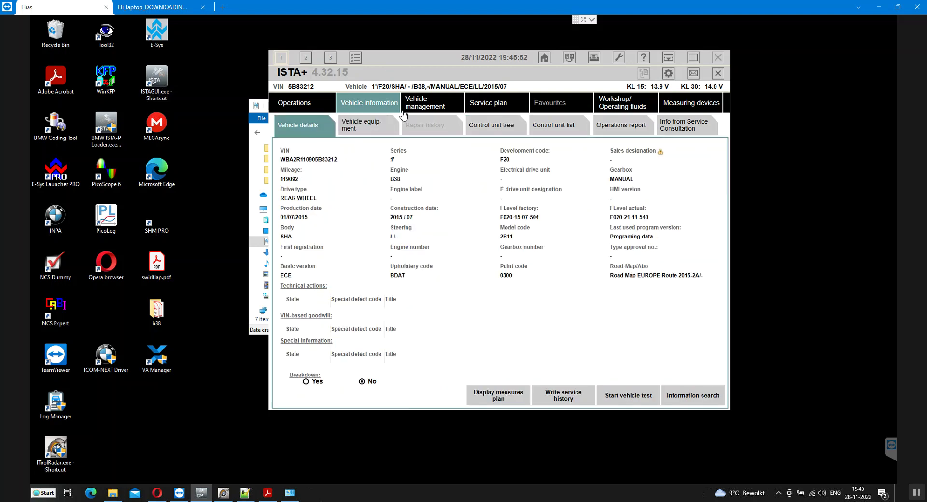
pyautogui.click(427, 106)
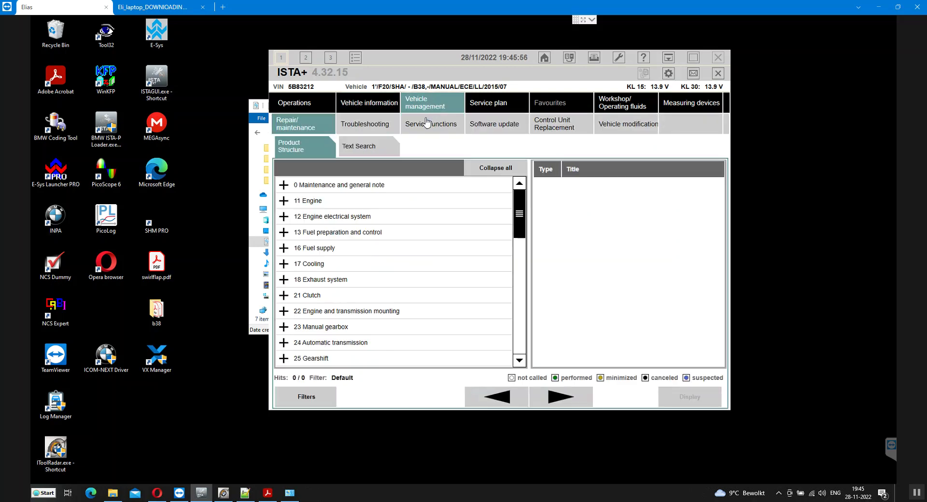
pyautogui.click(381, 125)
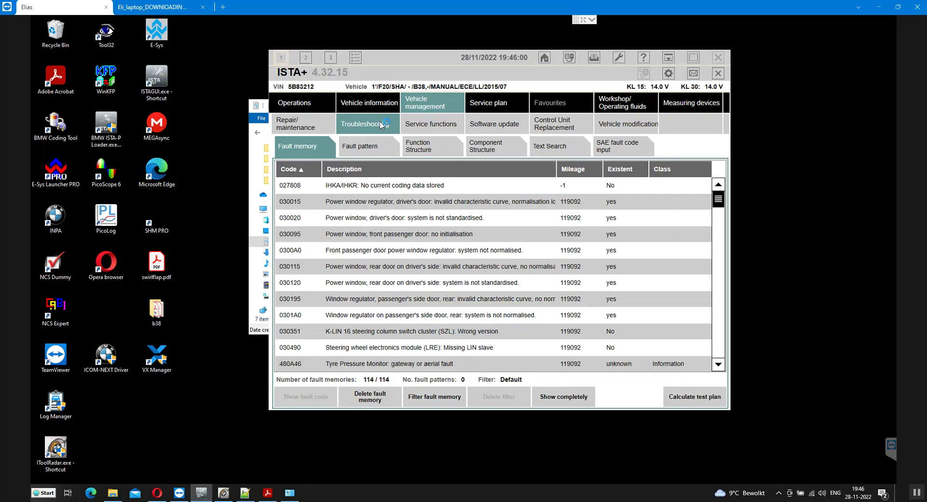
# Review the power window faults 030015, 030020 and 0300A0, and scroll through the fault list
pyautogui.click(448, 205)
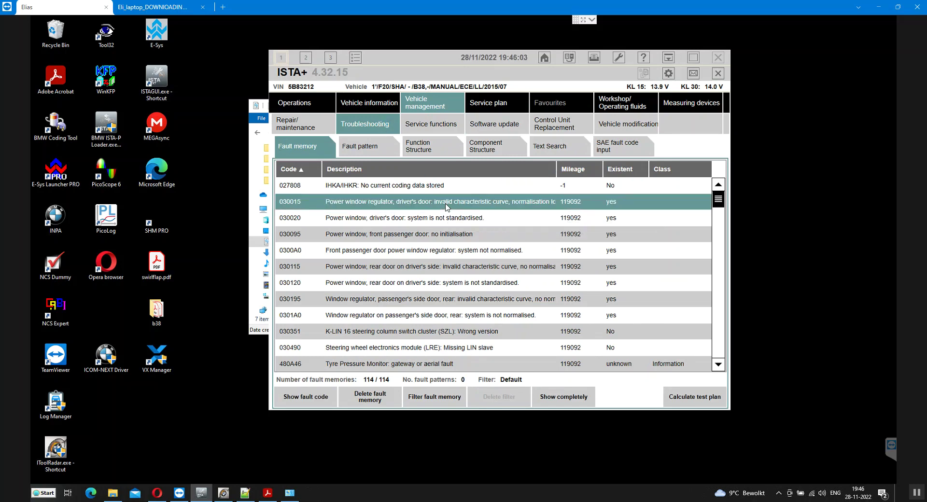
pyautogui.click(465, 223)
pyautogui.click(473, 252)
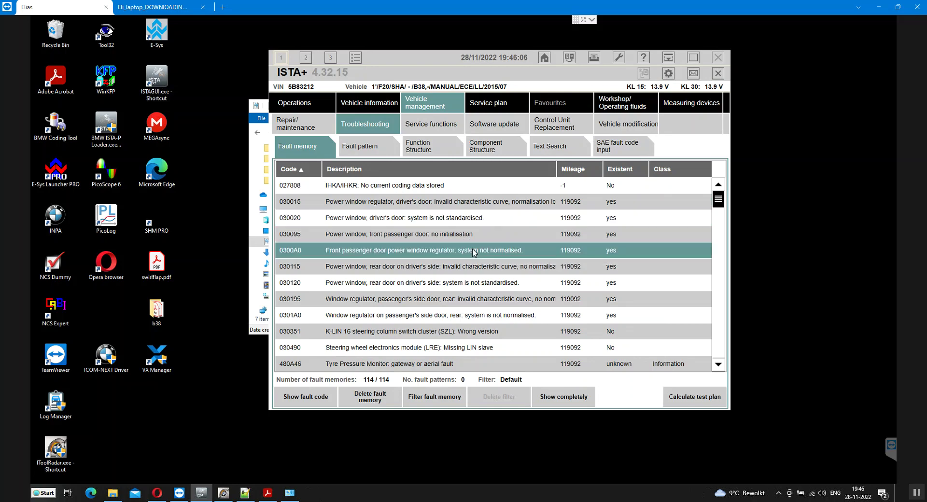
pyautogui.scroll(-3, 473, 252)
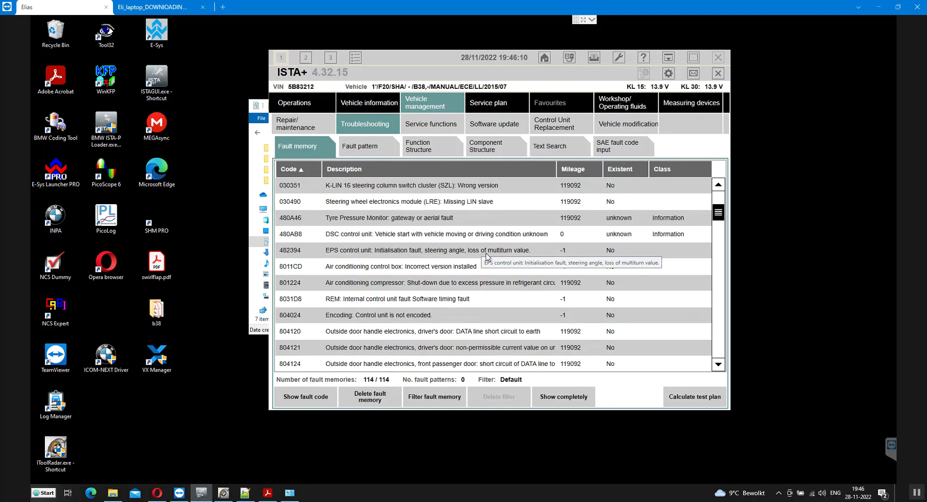
pyautogui.scroll(-5, 487, 257)
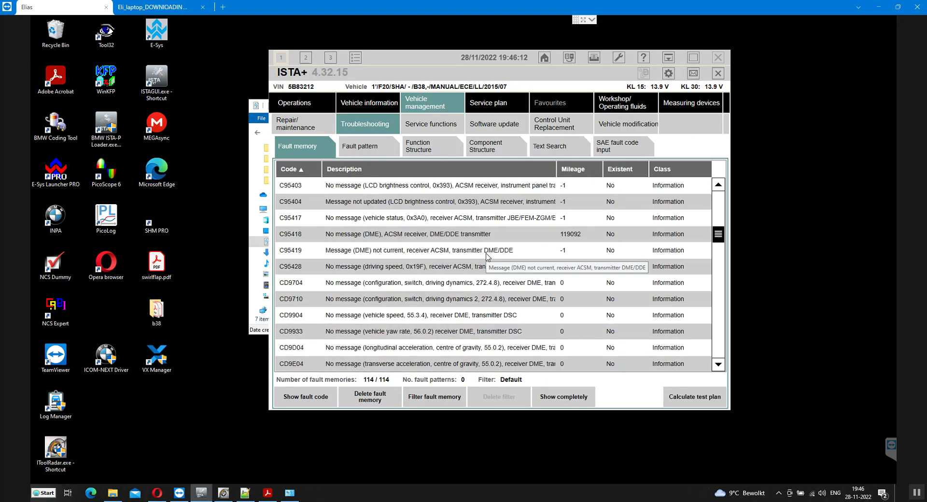
pyautogui.scroll(-3, 487, 257)
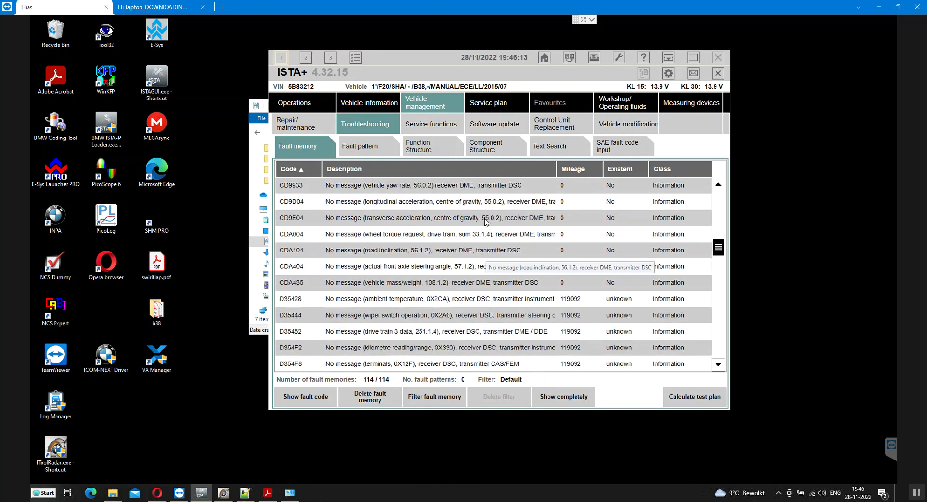
# Print the Fault memory list to PDF as 'Fault codes list after the ZGW was restored from Programming abort'
pyautogui.click(594, 59)
pyautogui.click(481, 208)
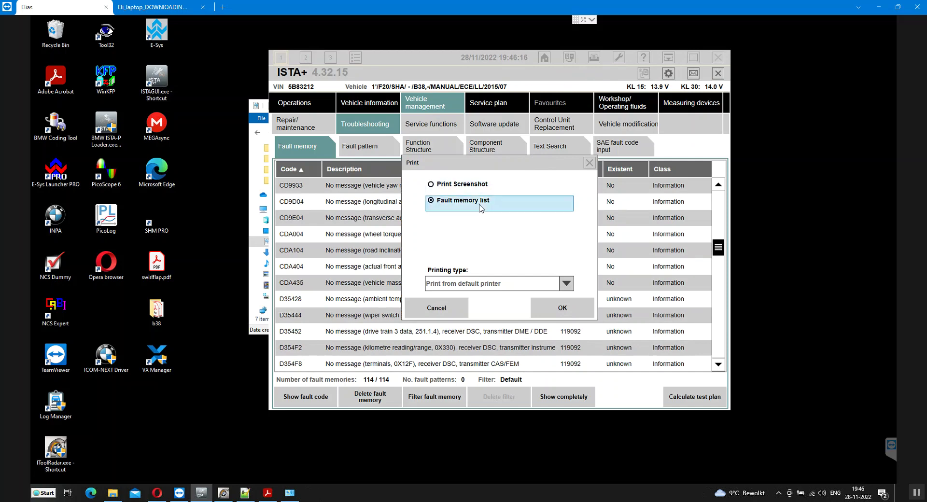
pyautogui.click(547, 311)
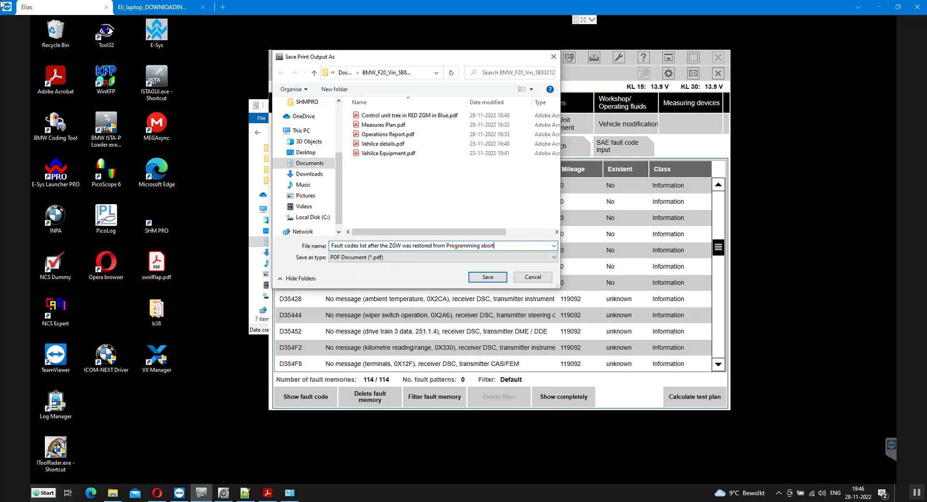
pyautogui.press('Return')
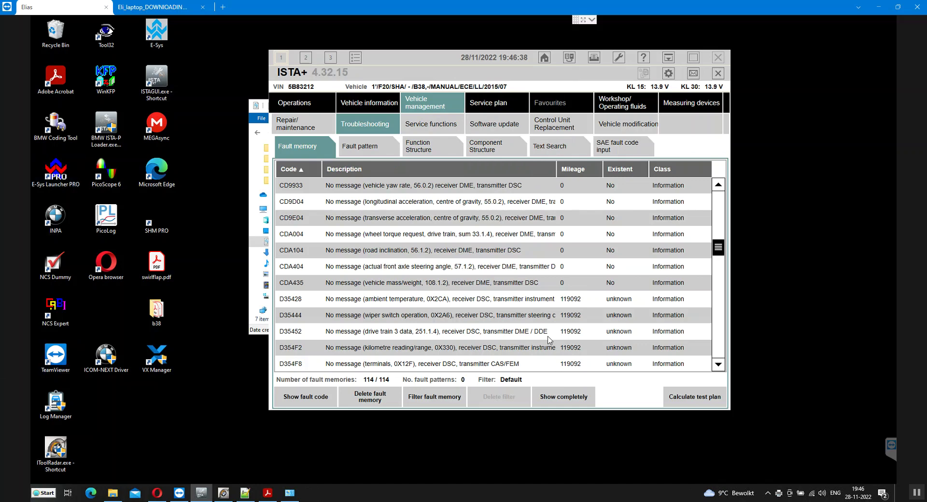
pyautogui.scroll(-5, 498, 300)
pyautogui.scroll(-12, 498, 300)
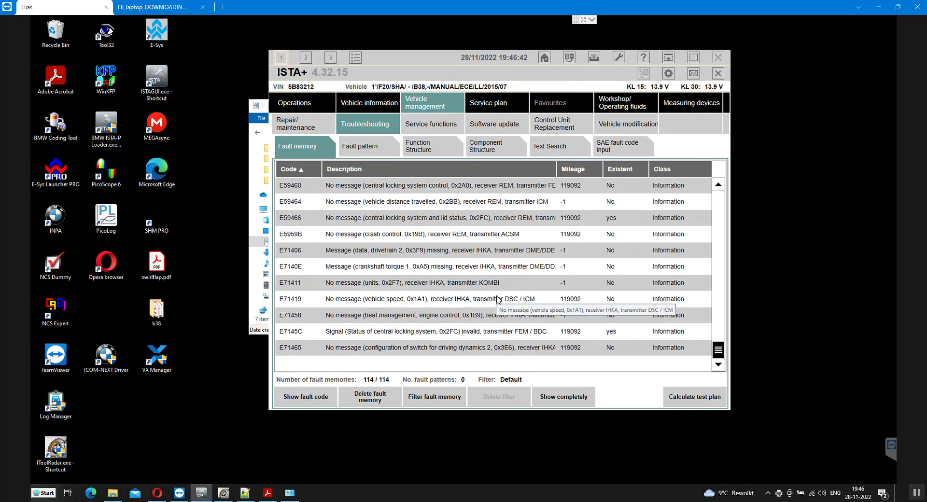
pyautogui.scroll(12, 495, 300)
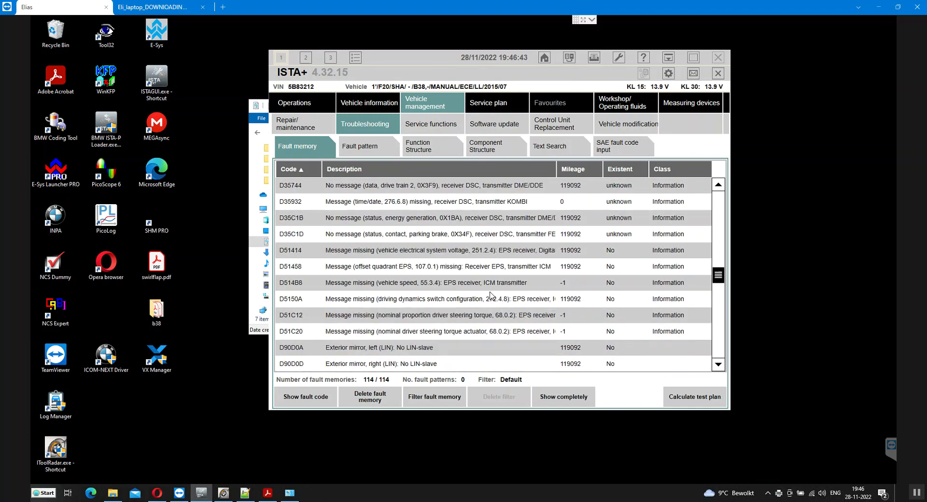
pyautogui.scroll(10, 490, 297)
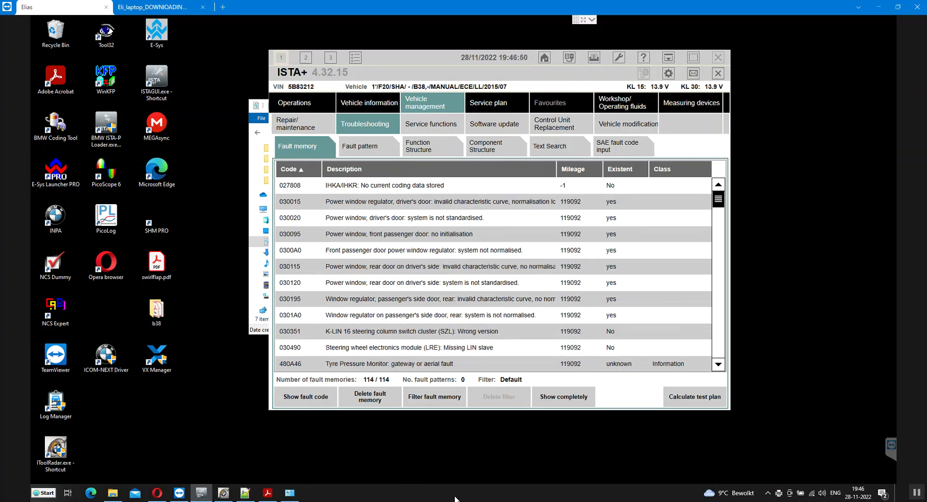
pyautogui.click(477, 466)
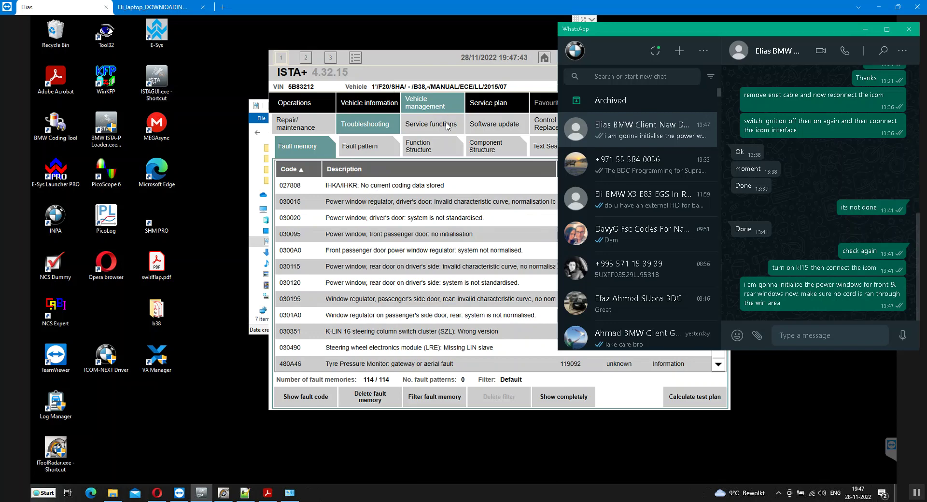
pyautogui.click(446, 283)
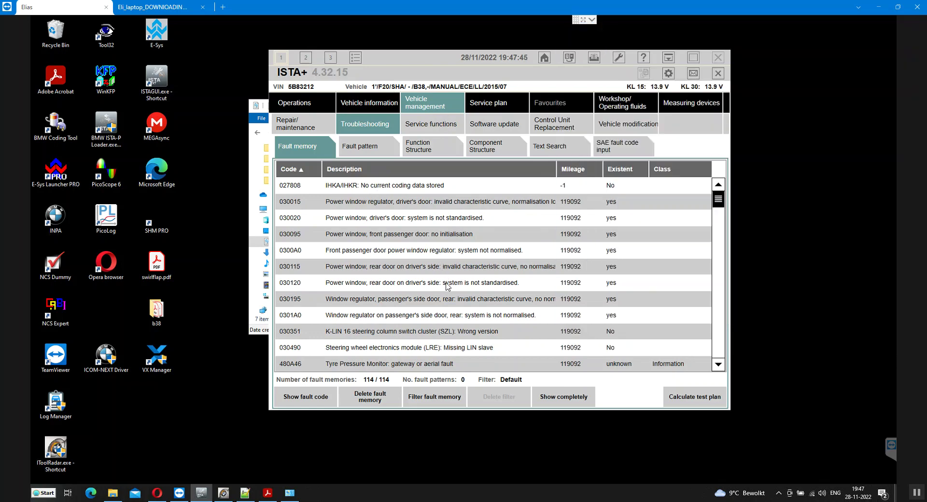
pyautogui.click(452, 299)
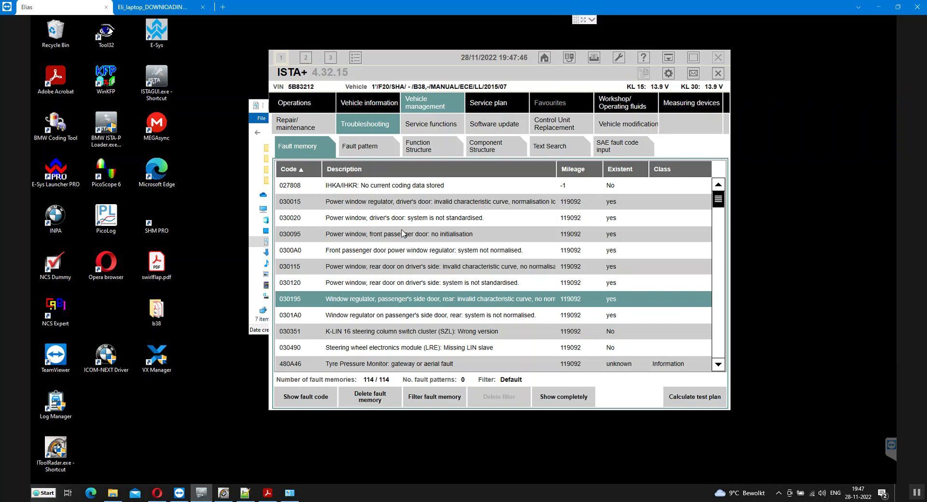
# Open Service functions, expand Body, and browse the Safety functions group
pyautogui.click(429, 124)
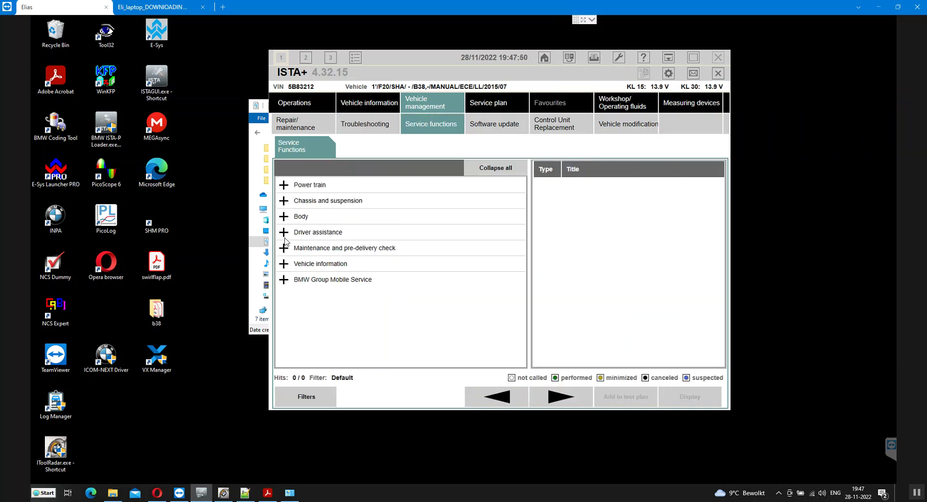
pyautogui.click(284, 217)
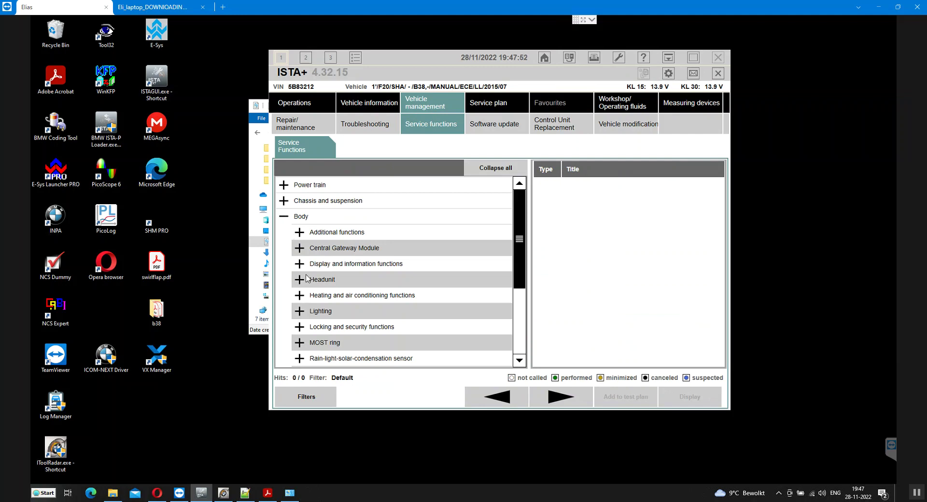
pyautogui.scroll(-4, 306, 292)
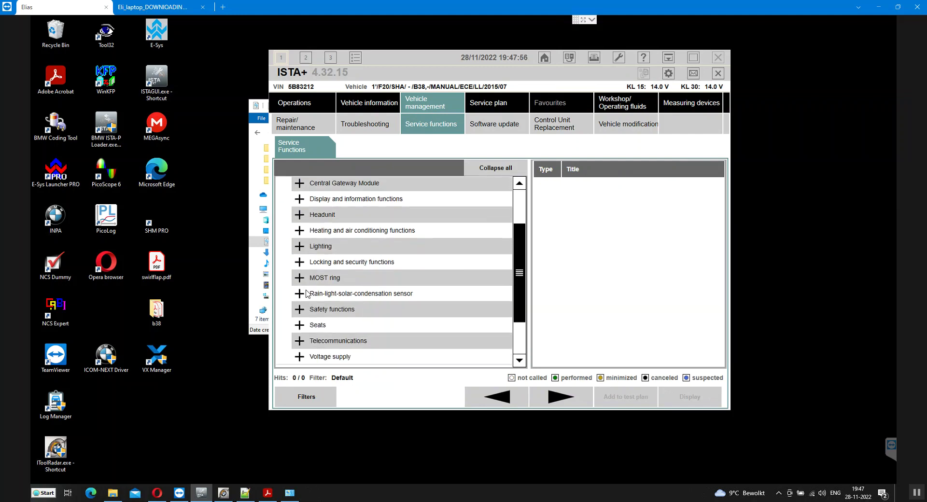
pyautogui.scroll(-3, 306, 293)
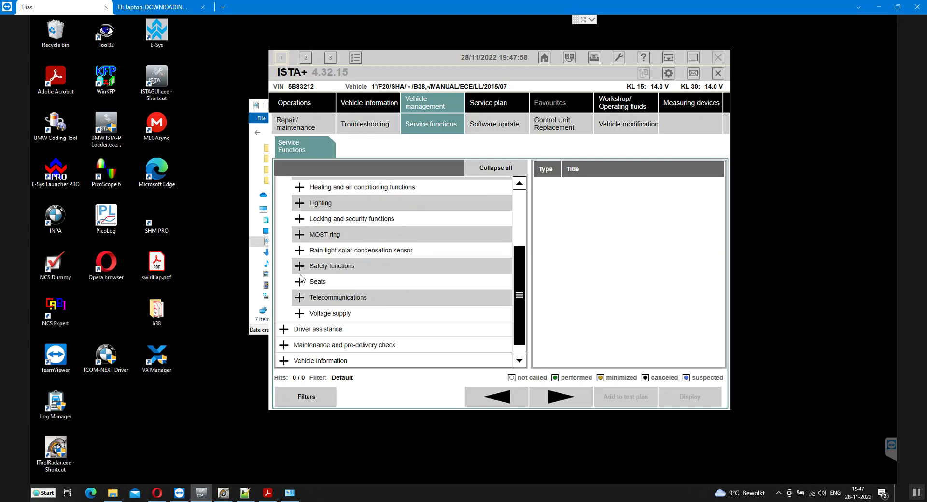
pyautogui.click(300, 267)
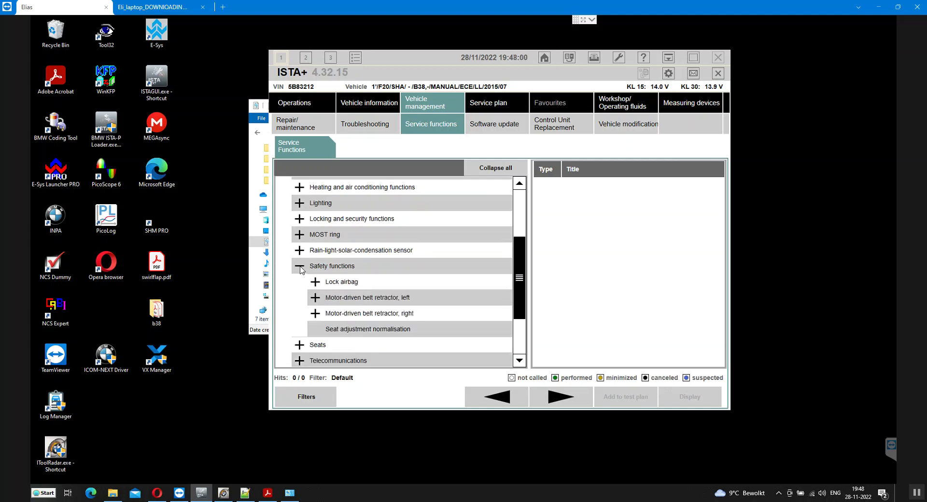
pyautogui.click(300, 267)
pyautogui.click(300, 267)
pyautogui.click(300, 267)
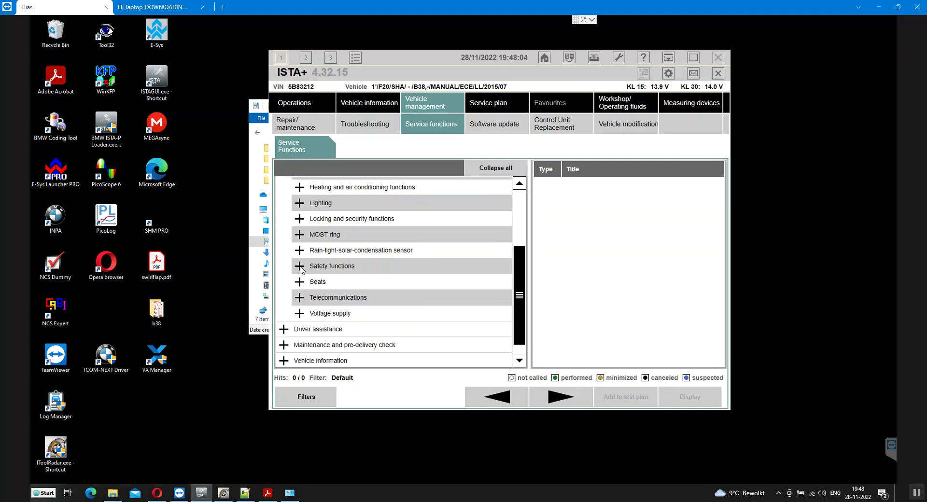
# Browse the Driver assistance, Chassis and suspension, and Maintenance and pre-delivery check groups
pyautogui.click(286, 329)
pyautogui.scroll(-1, 304, 320)
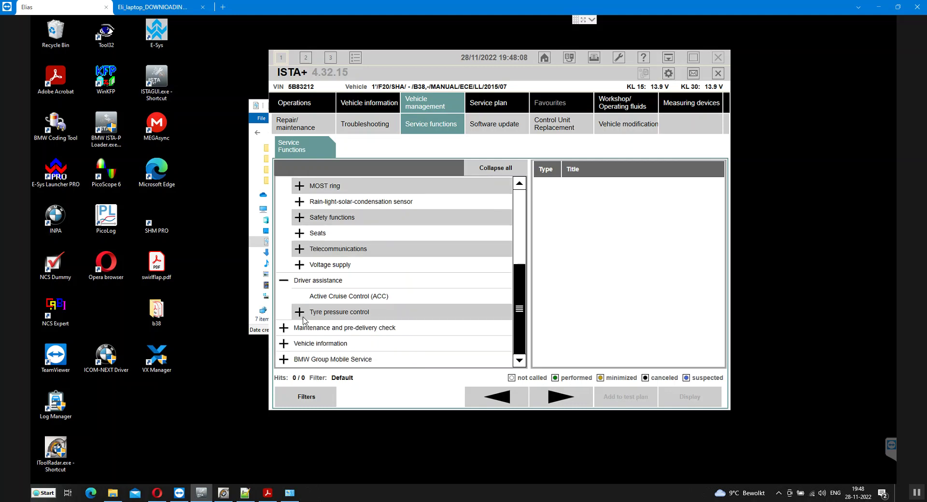
pyautogui.scroll(1, 321, 292)
pyautogui.scroll(1, 318, 287)
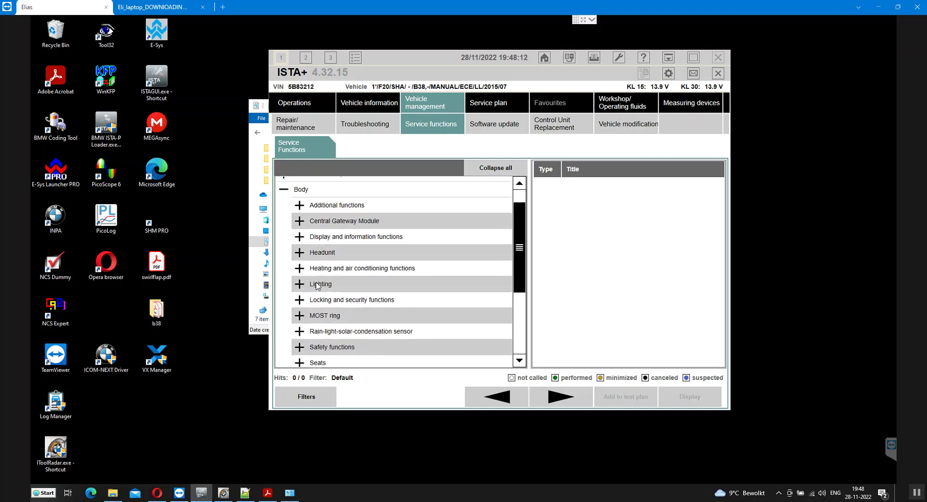
pyautogui.scroll(1, 318, 287)
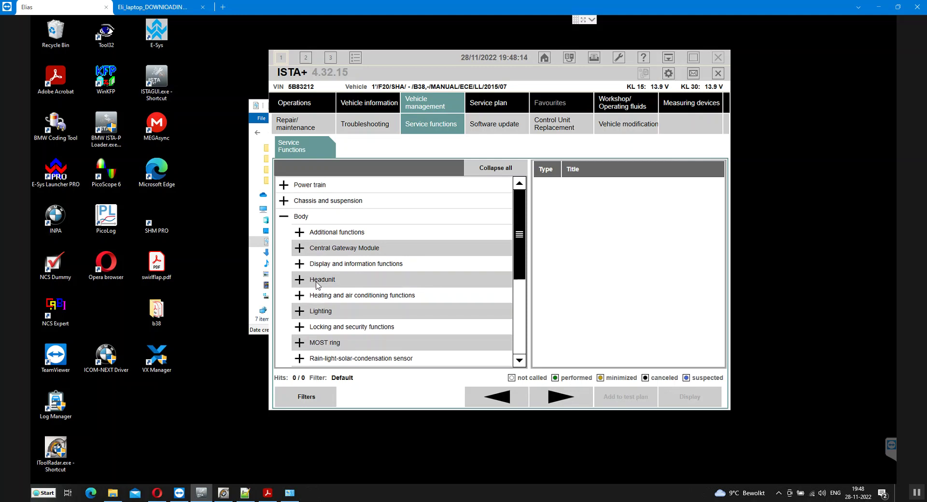
pyautogui.click(284, 202)
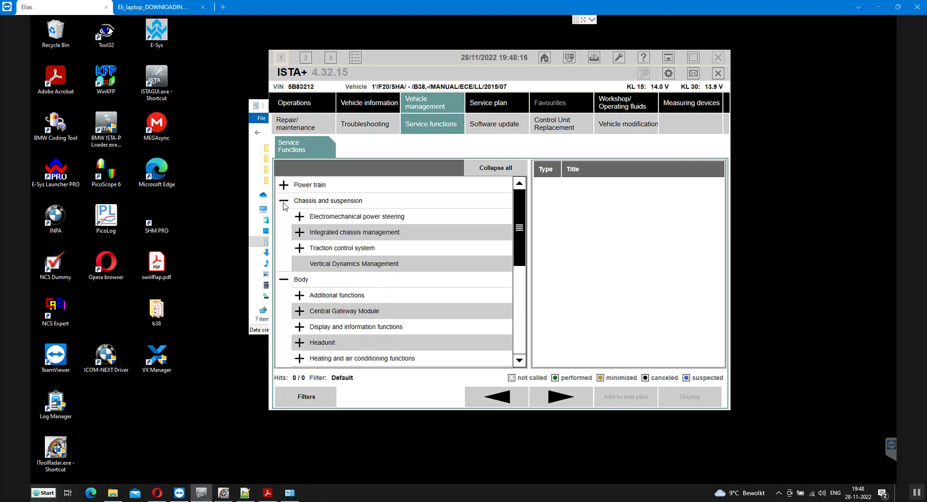
pyautogui.click(284, 201)
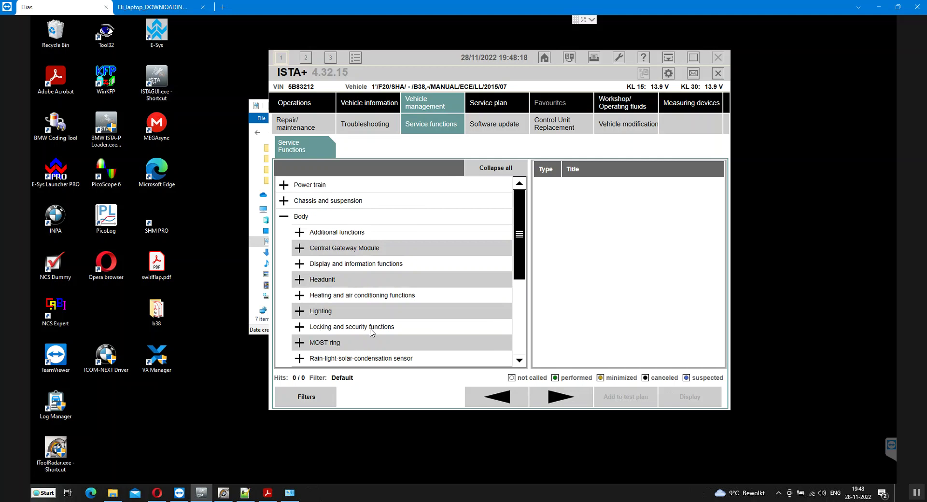
pyautogui.scroll(-3, 348, 299)
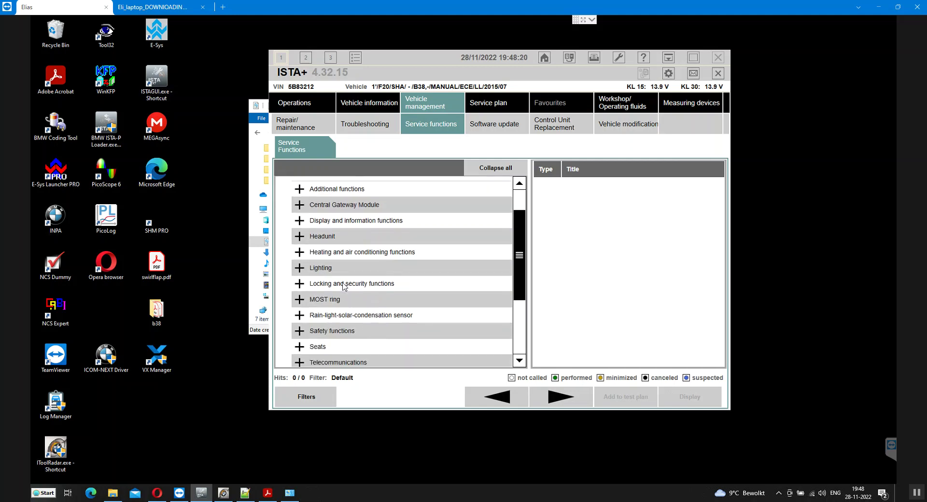
pyautogui.scroll(-3, 346, 264)
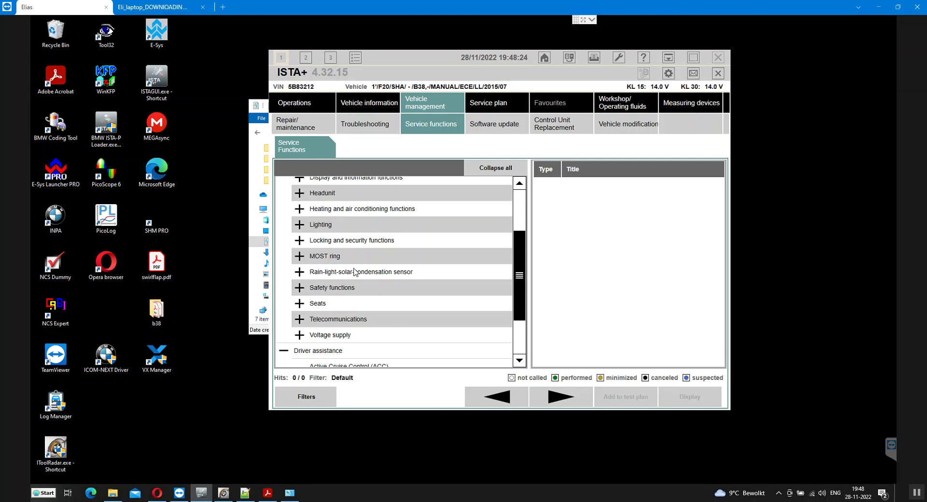
pyautogui.scroll(-4, 354, 271)
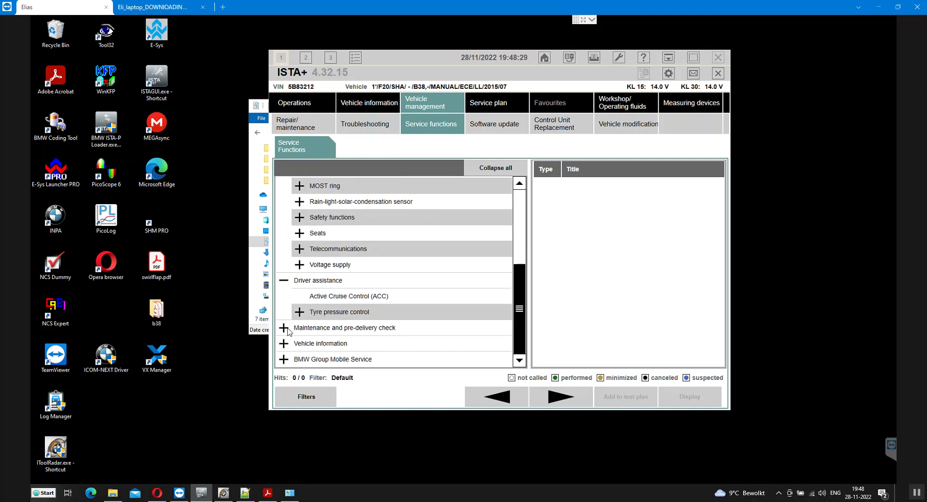
pyautogui.click(288, 327)
pyautogui.scroll(-3, 347, 292)
pyautogui.scroll(-3, 346, 291)
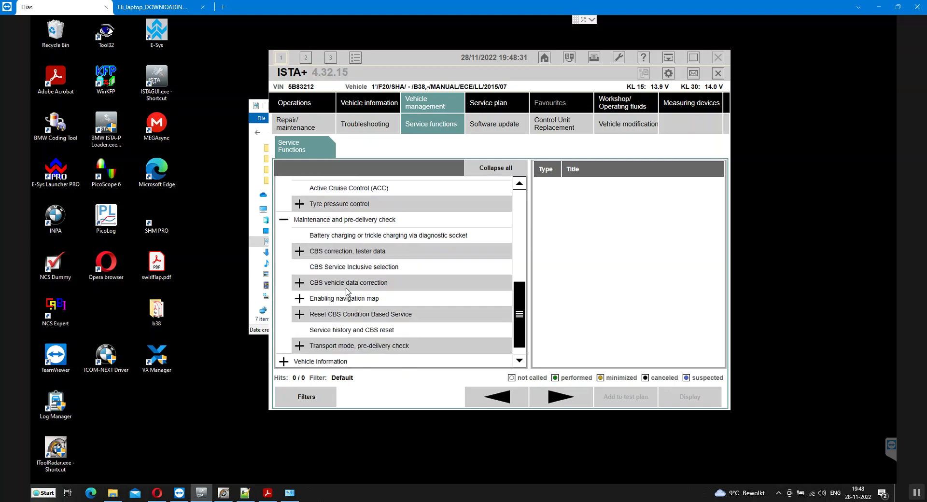
pyautogui.scroll(-1, 348, 291)
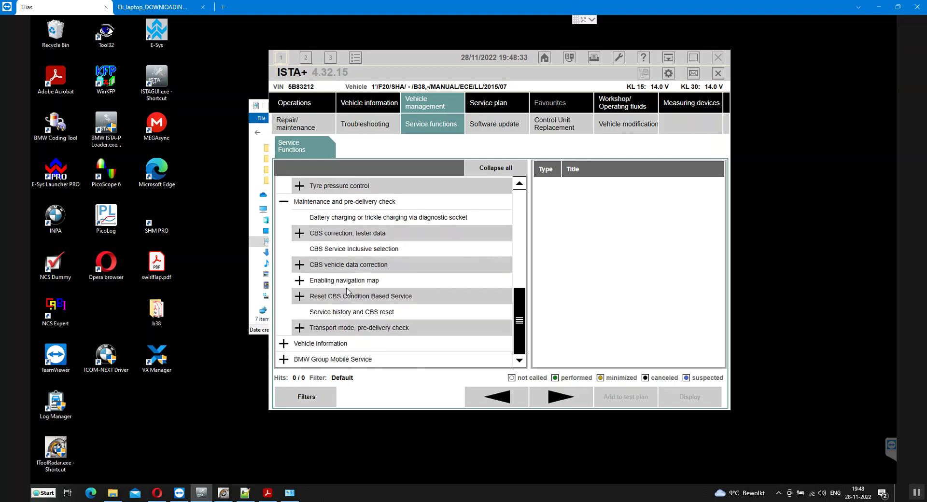
pyautogui.scroll(1, 347, 291)
pyautogui.scroll(5, 346, 291)
pyautogui.scroll(3, 326, 279)
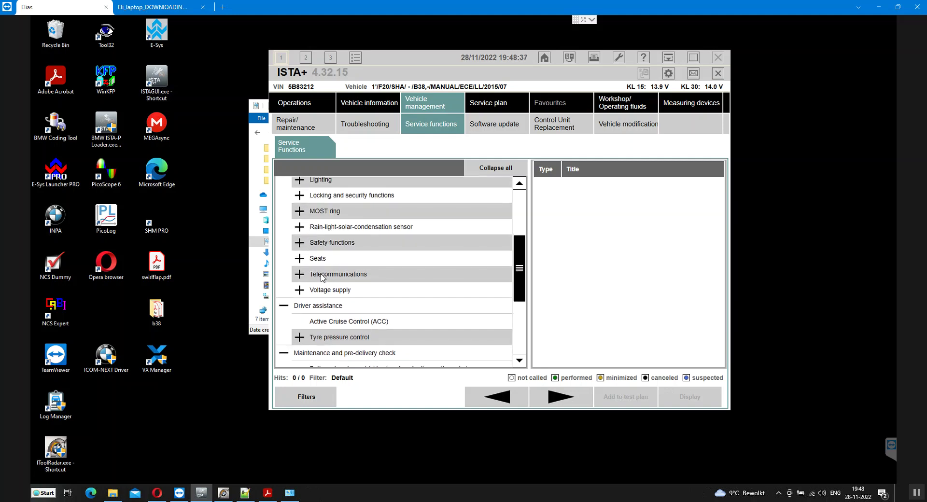
# Check Seats, then expand Locking and security functions to list the Power window regulator functions
pyautogui.click(300, 259)
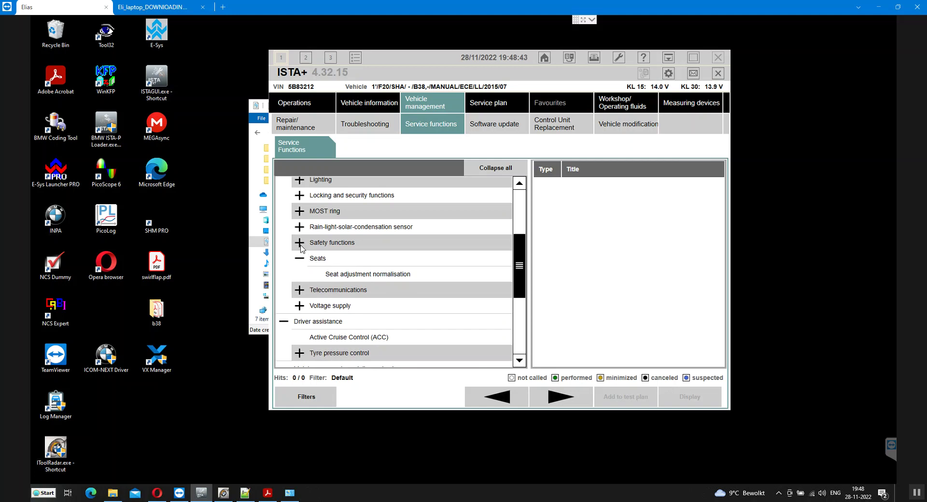
pyautogui.click(301, 259)
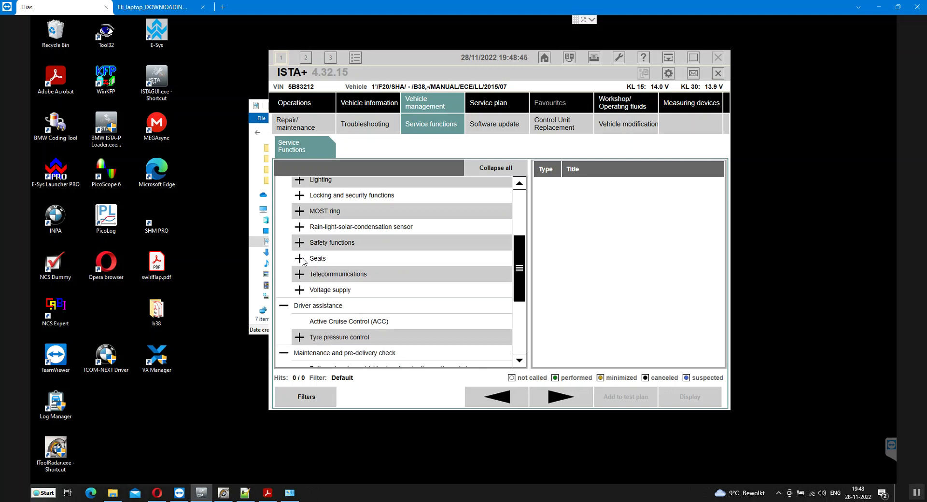
pyautogui.scroll(2, 329, 259)
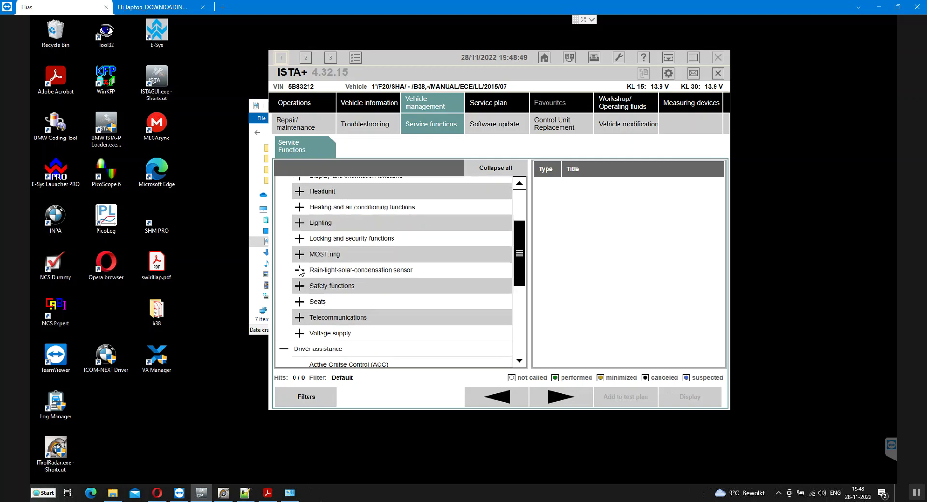
pyautogui.click(301, 240)
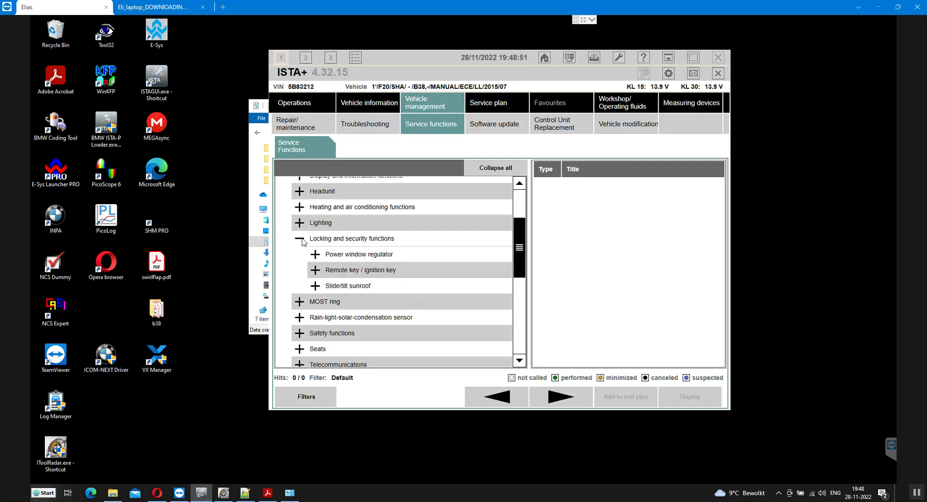
pyautogui.click(360, 256)
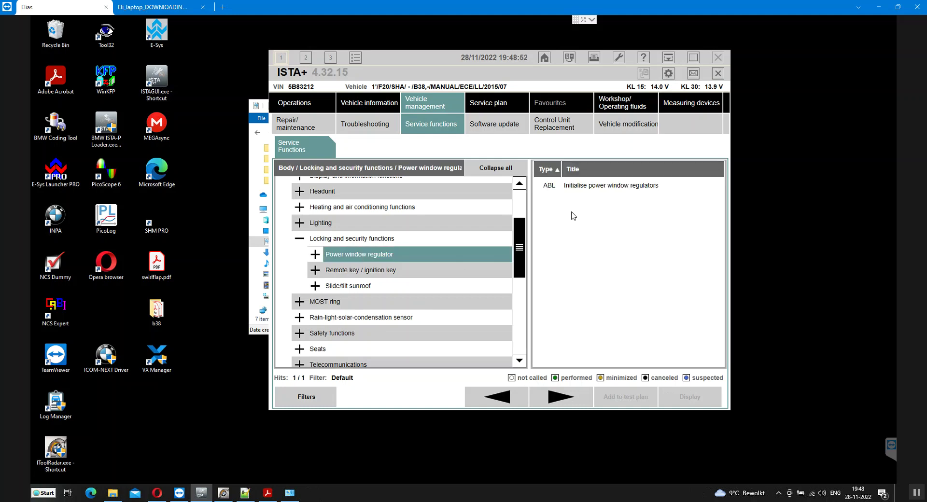
# Launch ABL Initialise power window regulators and maximise the ISTA+ window
pyautogui.click(595, 189)
pyautogui.click(687, 399)
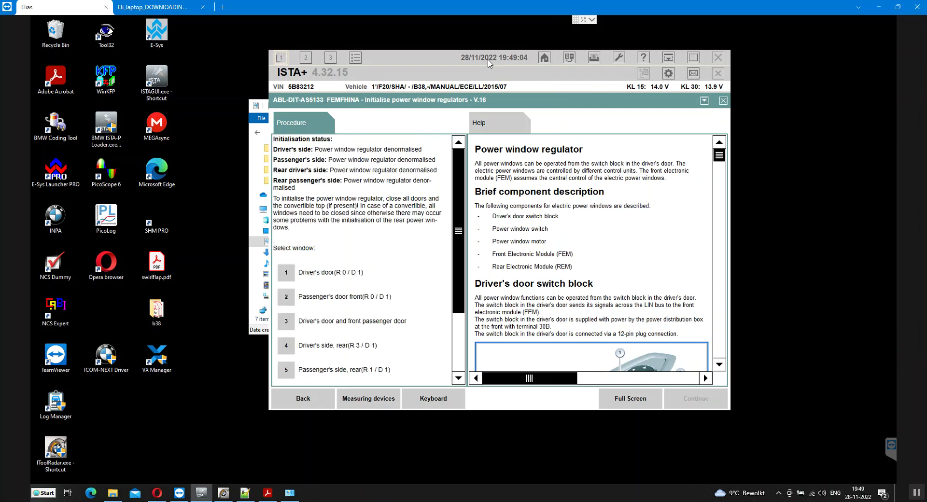
pyautogui.moveTo(492, 62); pyautogui.dragTo(425, 60)
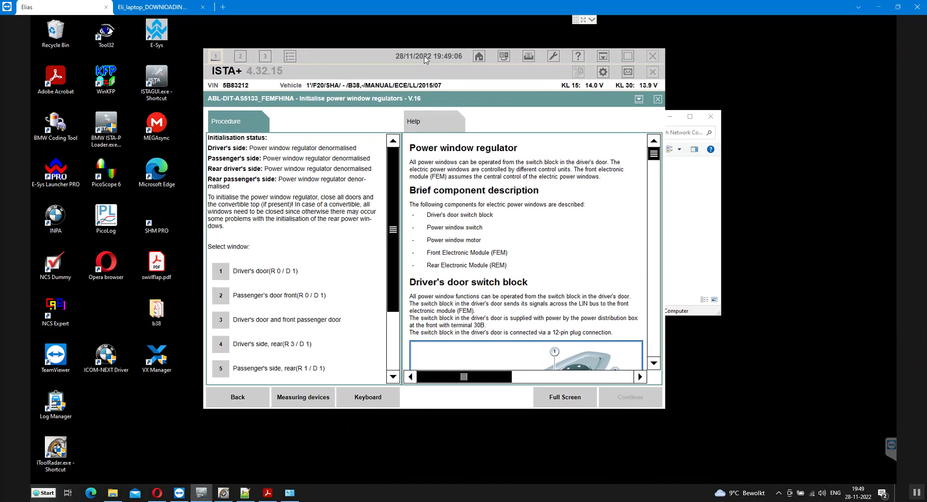
pyautogui.doubleClick(425, 58)
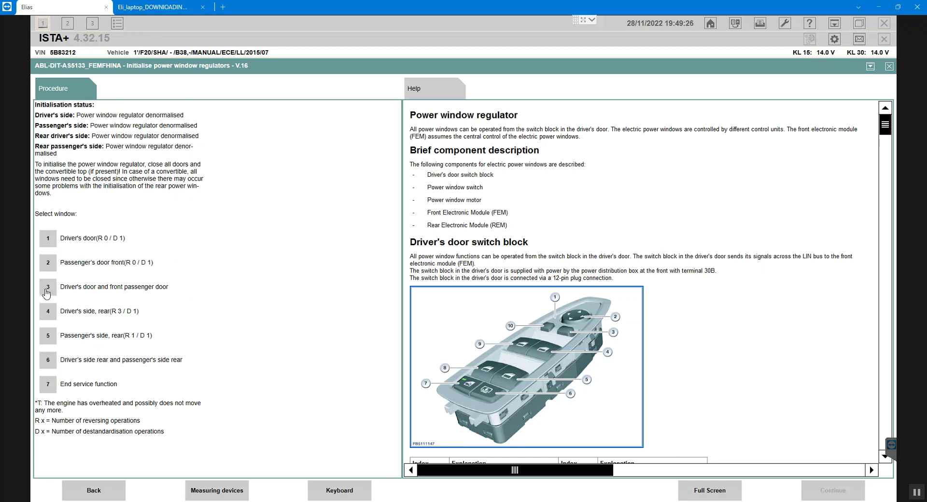
# Run initialisation on both front windows (option 3, Yes) and read their normalised status
pyautogui.click(47, 292)
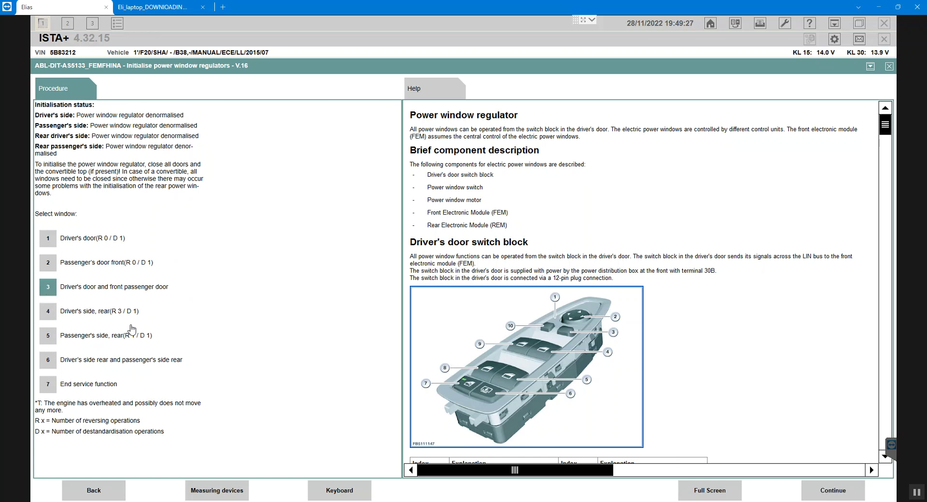
pyautogui.click(827, 491)
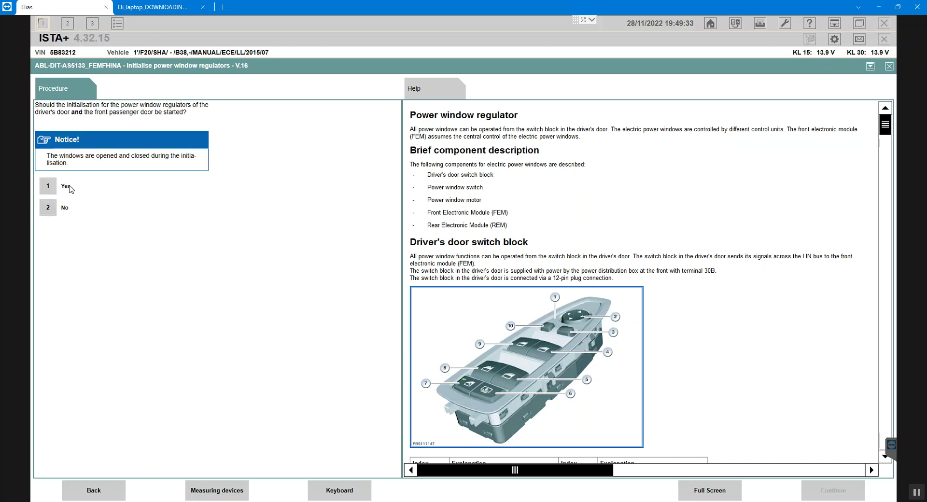
pyautogui.click(48, 186)
pyautogui.click(826, 490)
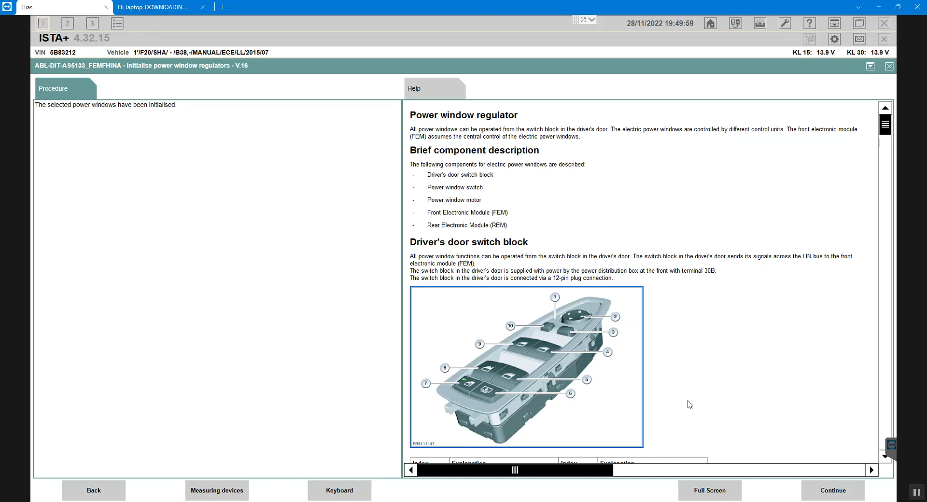
pyautogui.click(826, 492)
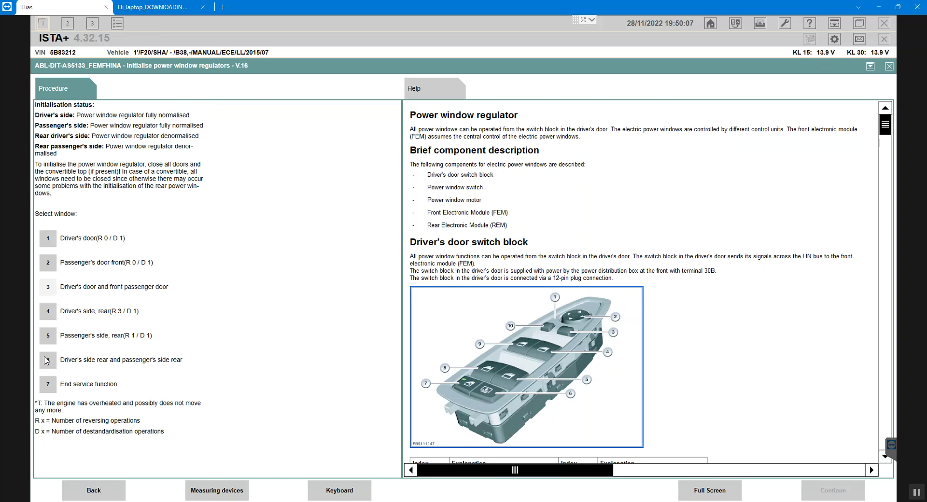
# Run initialisation on both rear windows (option 6, Yes) and read their normalised status
pyautogui.click(47, 361)
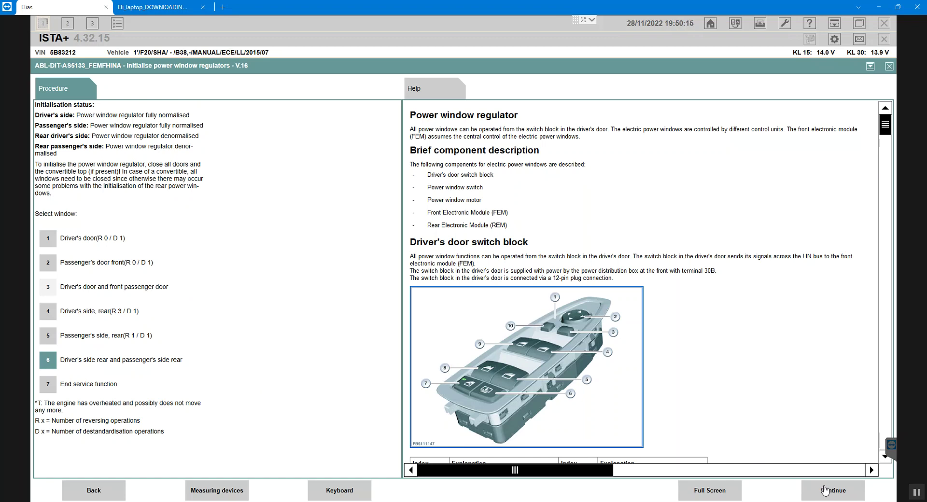
pyautogui.click(825, 490)
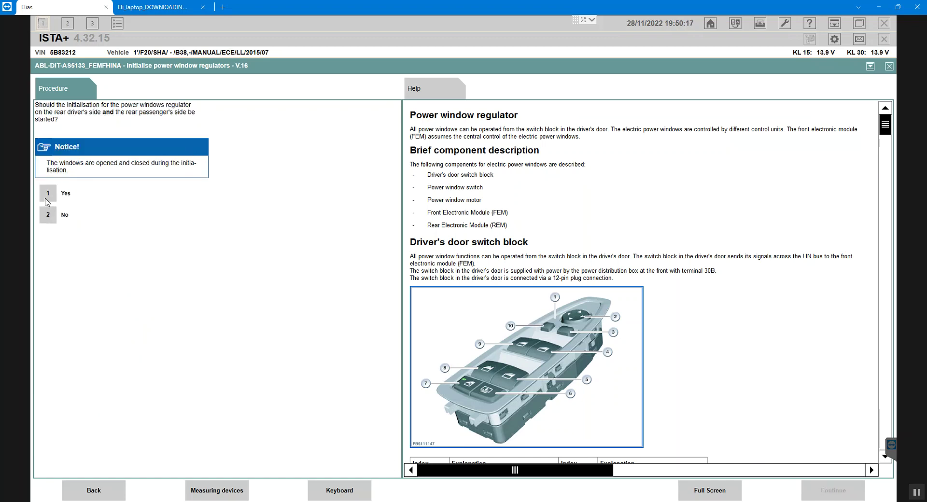
pyautogui.click(47, 194)
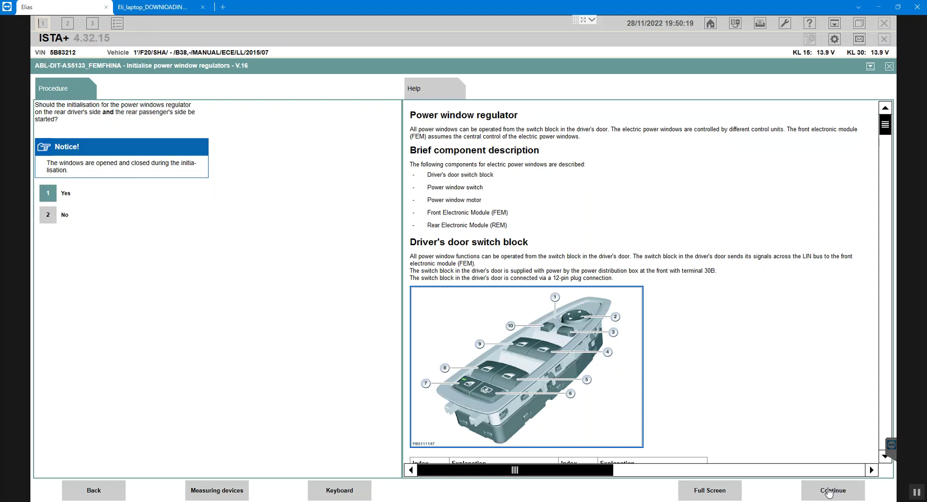
pyautogui.click(828, 491)
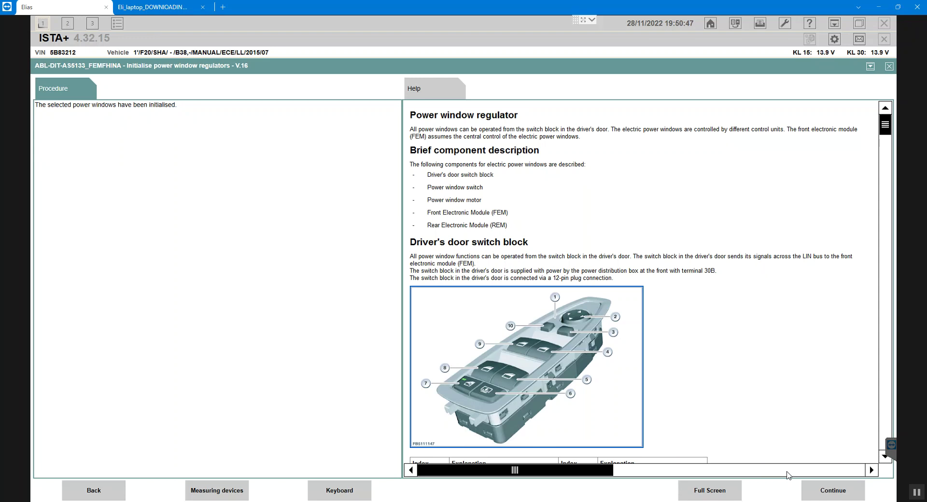
pyautogui.click(825, 491)
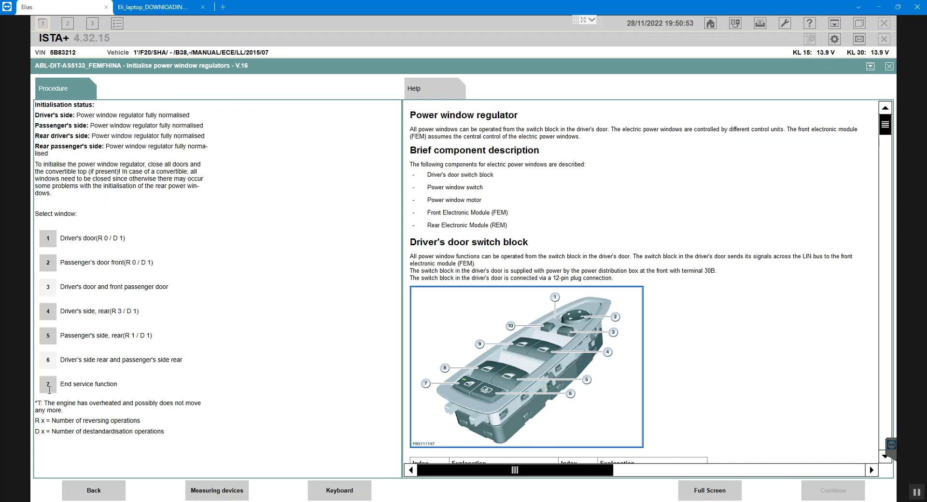
# End the power window service function with option 7
pyautogui.click(48, 386)
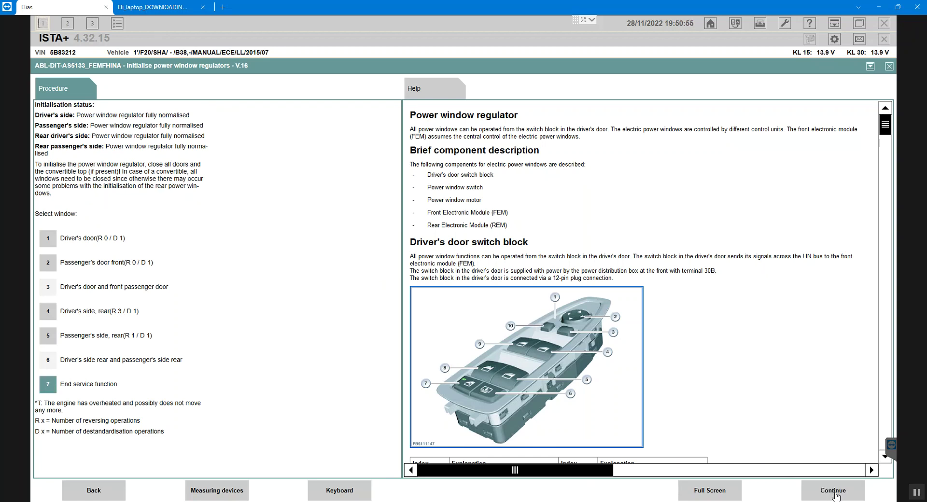
pyautogui.click(835, 493)
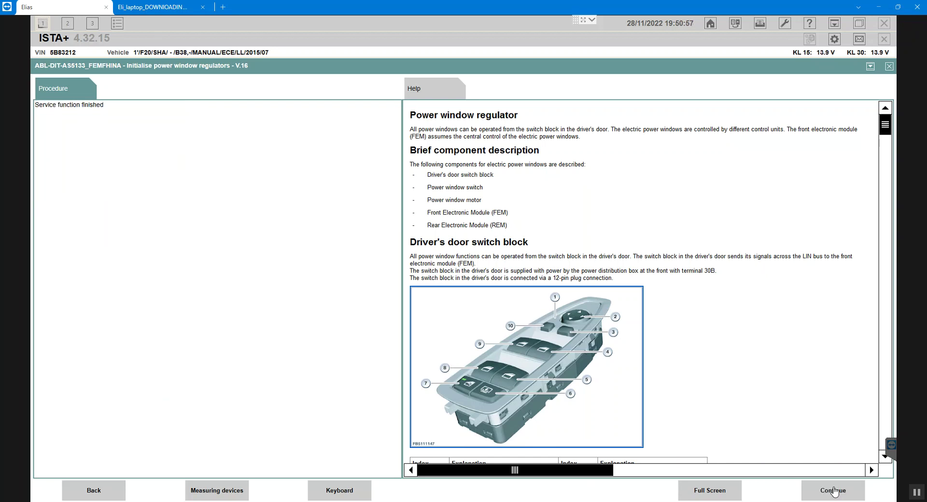
pyautogui.click(835, 492)
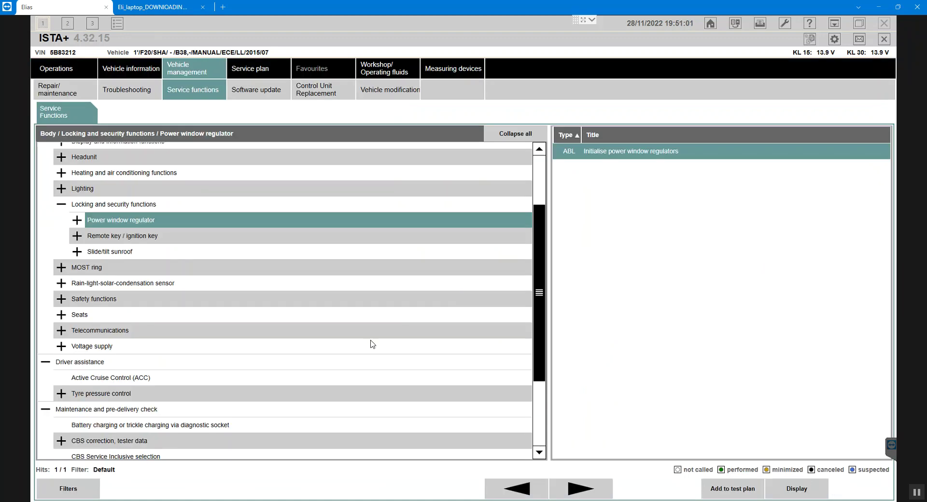
# Delete the fault memory from Troubleshooting and confirm with Yes
pyautogui.click(140, 95)
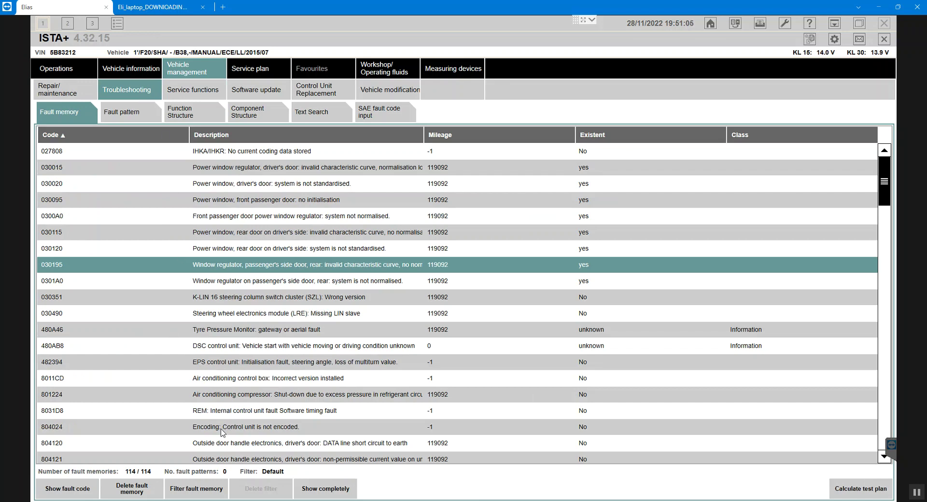
pyautogui.click(125, 490)
pyautogui.click(538, 342)
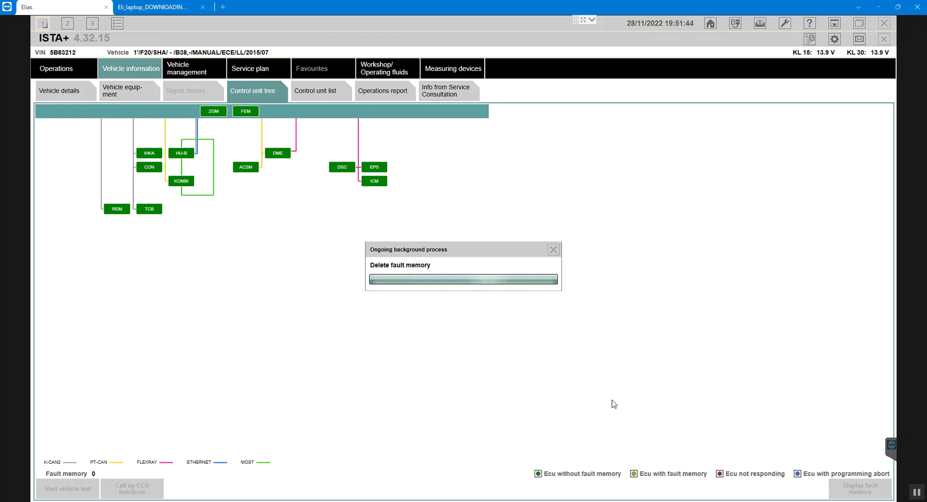
# Send the client the WhatsApp message 'The car good now Bro'
pyautogui.moveTo(477, 501)
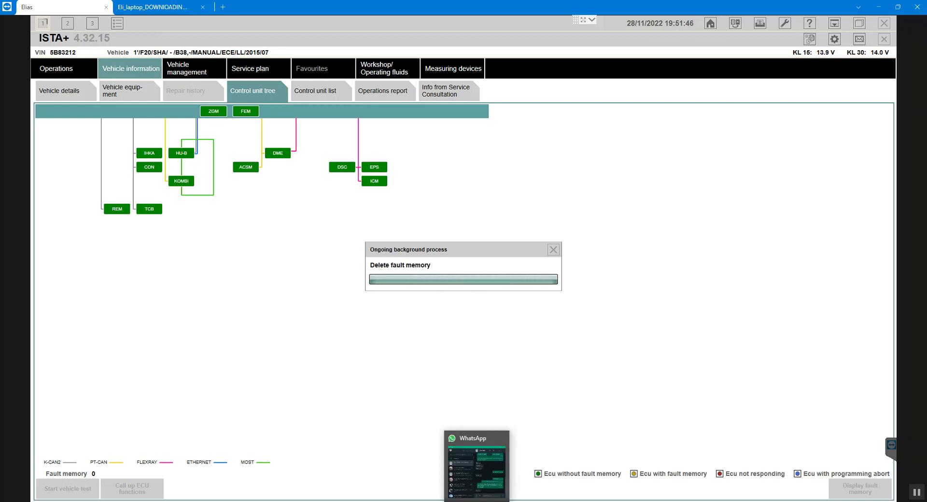
pyautogui.click(477, 471)
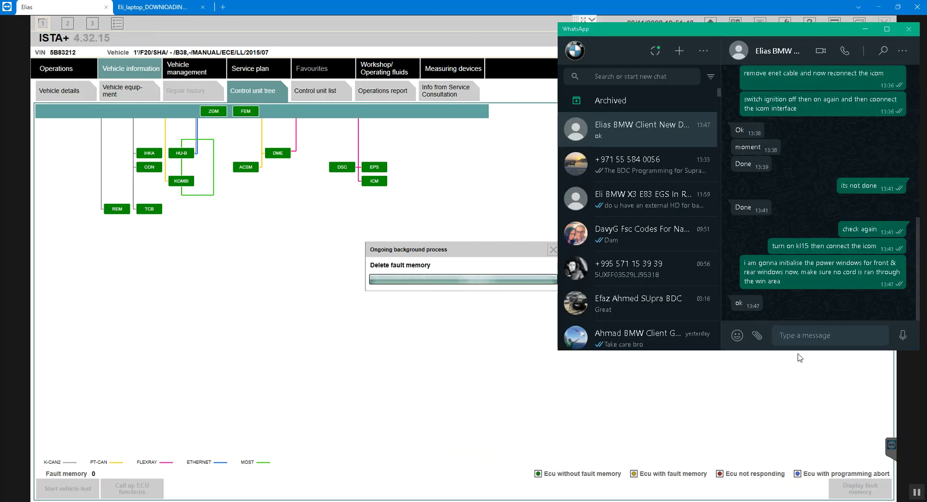
pyautogui.write('i')
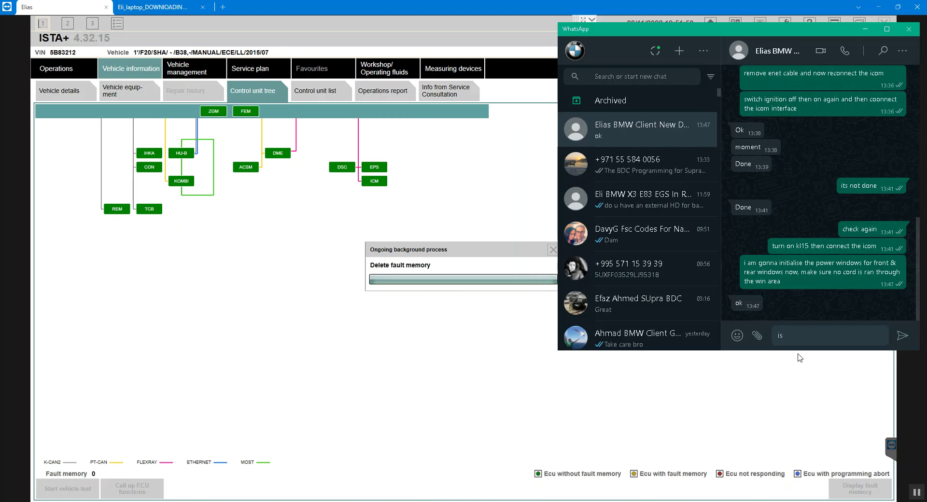
pyautogui.press('BackSpace')
pyautogui.write('The ')
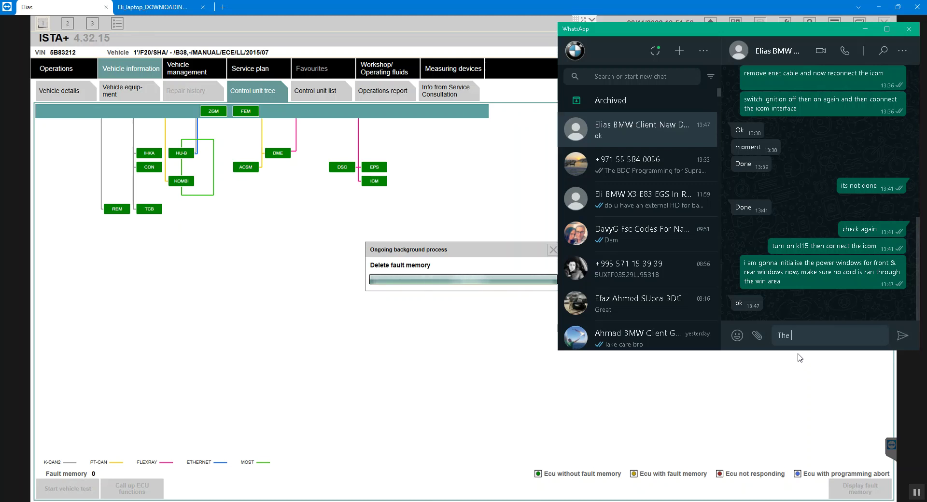
pyautogui.write('car good now Bro')
pyautogui.press('Return')
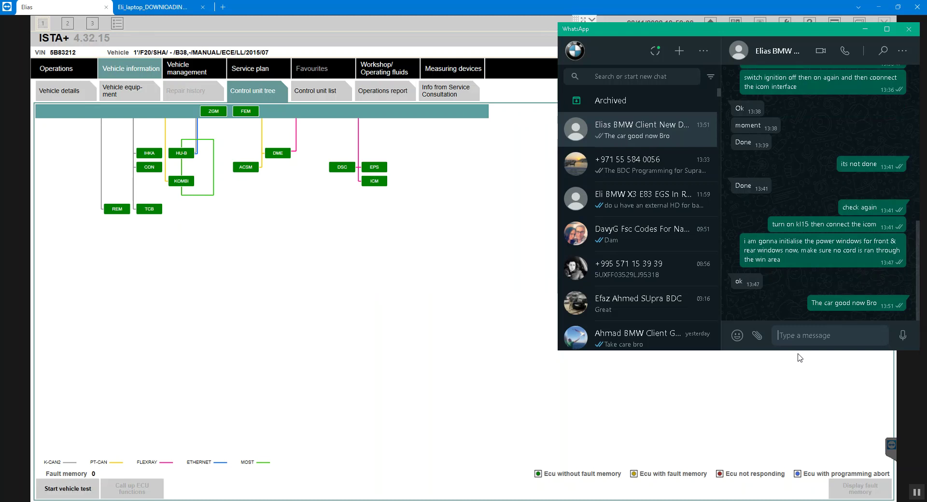
# Send 'try start engine and let me know if it runs fine', then go back to ISTA+
pyautogui.write('try start engine and let me kn')
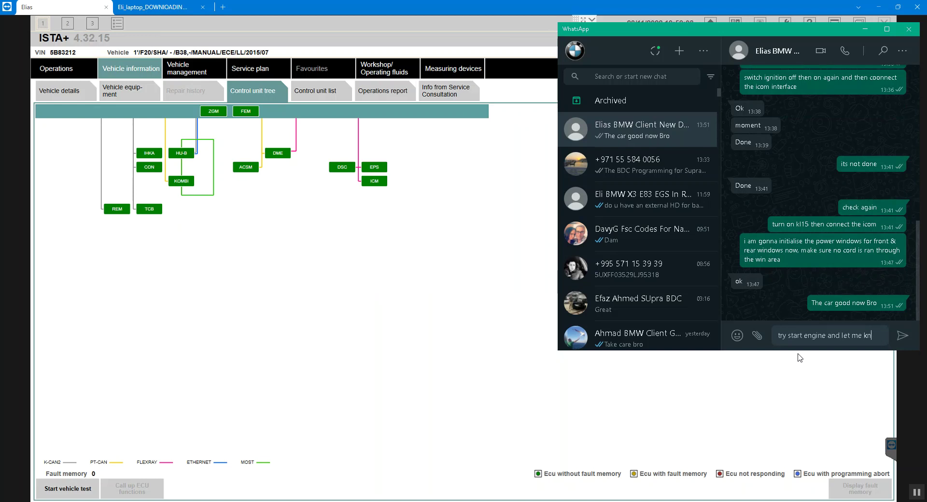
pyautogui.write('ow if')
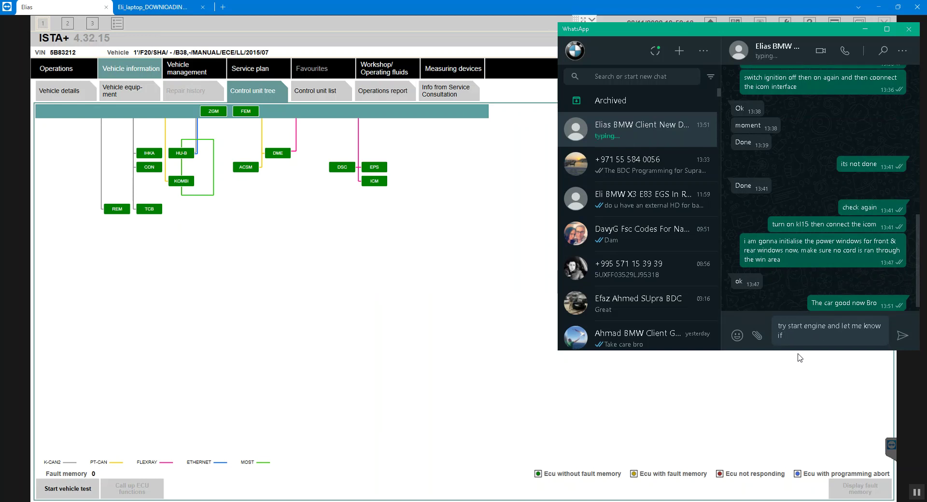
pyautogui.write(' it runs fine')
pyautogui.press('Return')
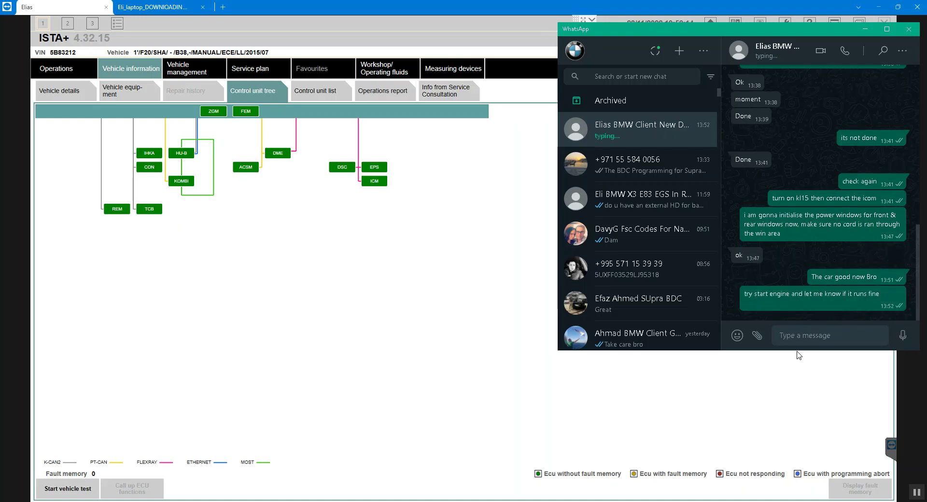
pyautogui.click(708, 413)
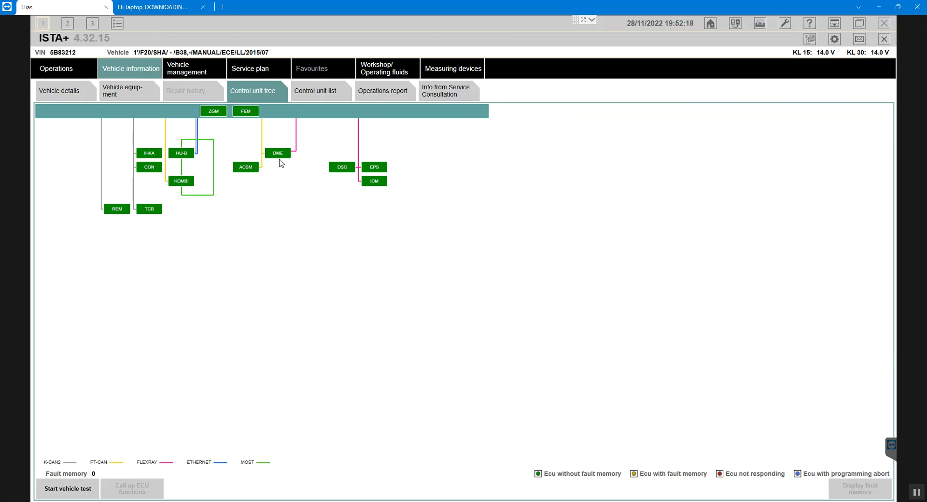
# Read DME function 101 Engine speed in the Diagnosis scan, showing 0.00 1/min
pyautogui.click(279, 154)
pyautogui.click(146, 492)
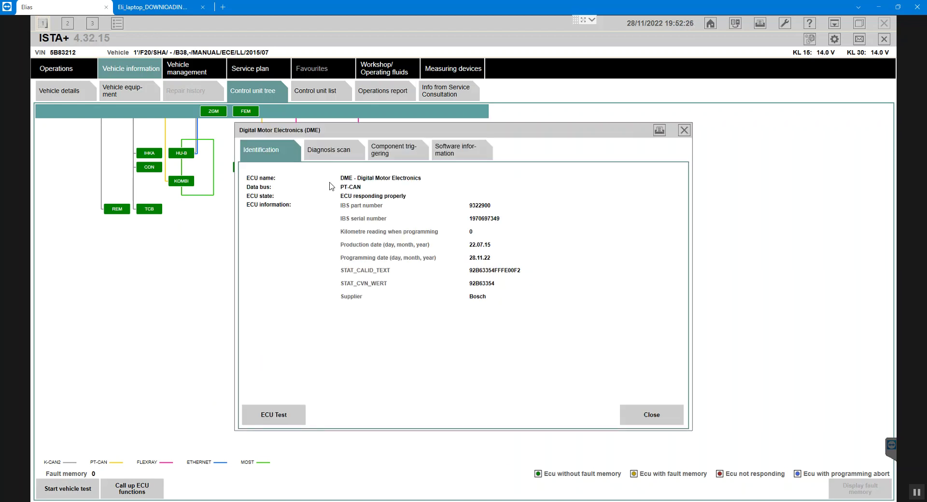
pyautogui.click(339, 153)
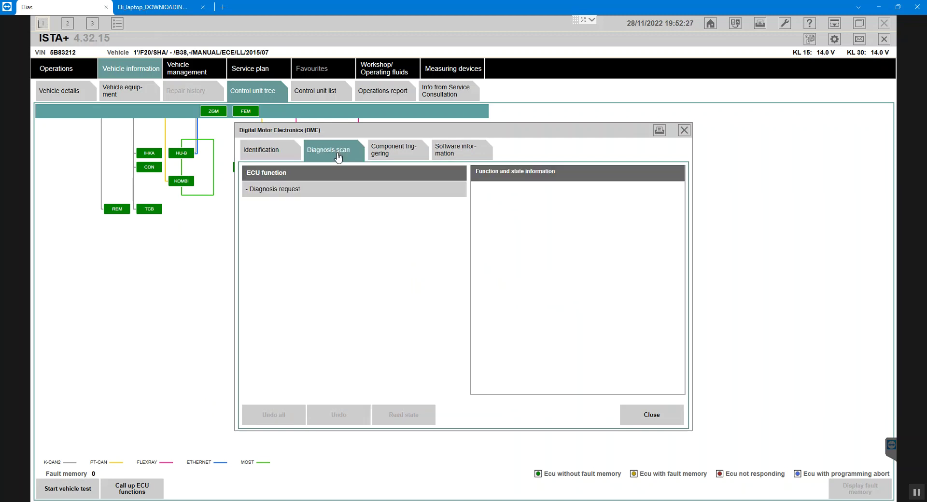
pyautogui.click(323, 191)
pyautogui.click(392, 416)
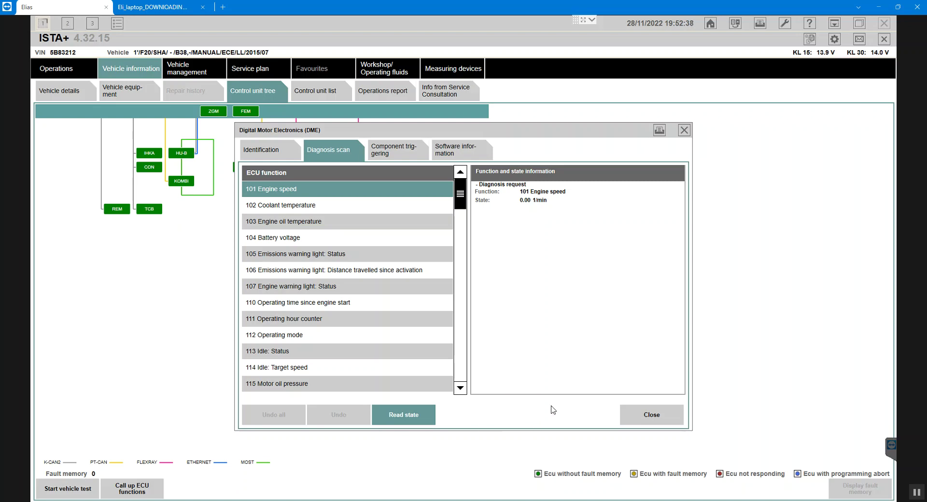
pyautogui.hotkey('alt', 'Tab')
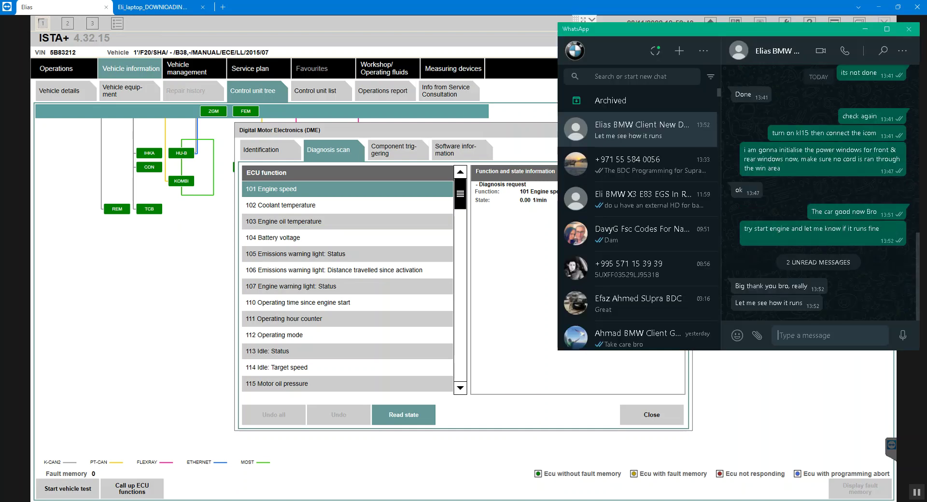
pyautogui.hotkey('alt', 'Tab')
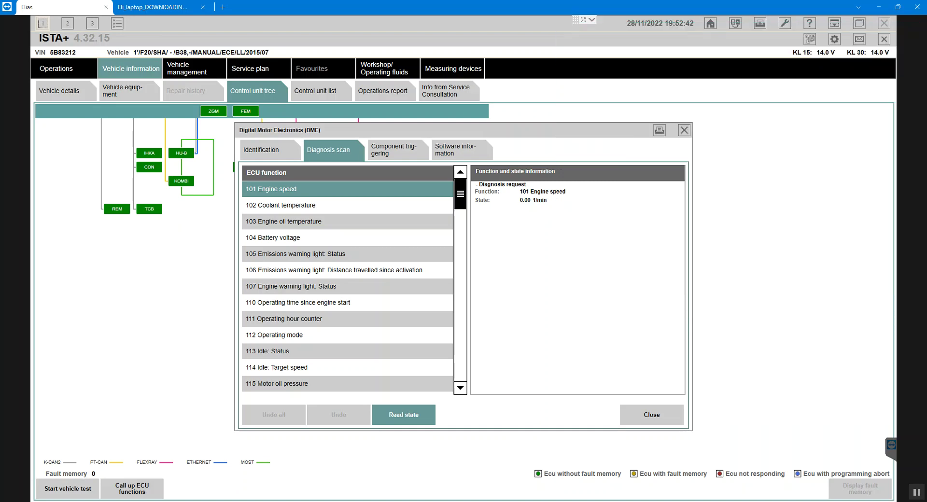